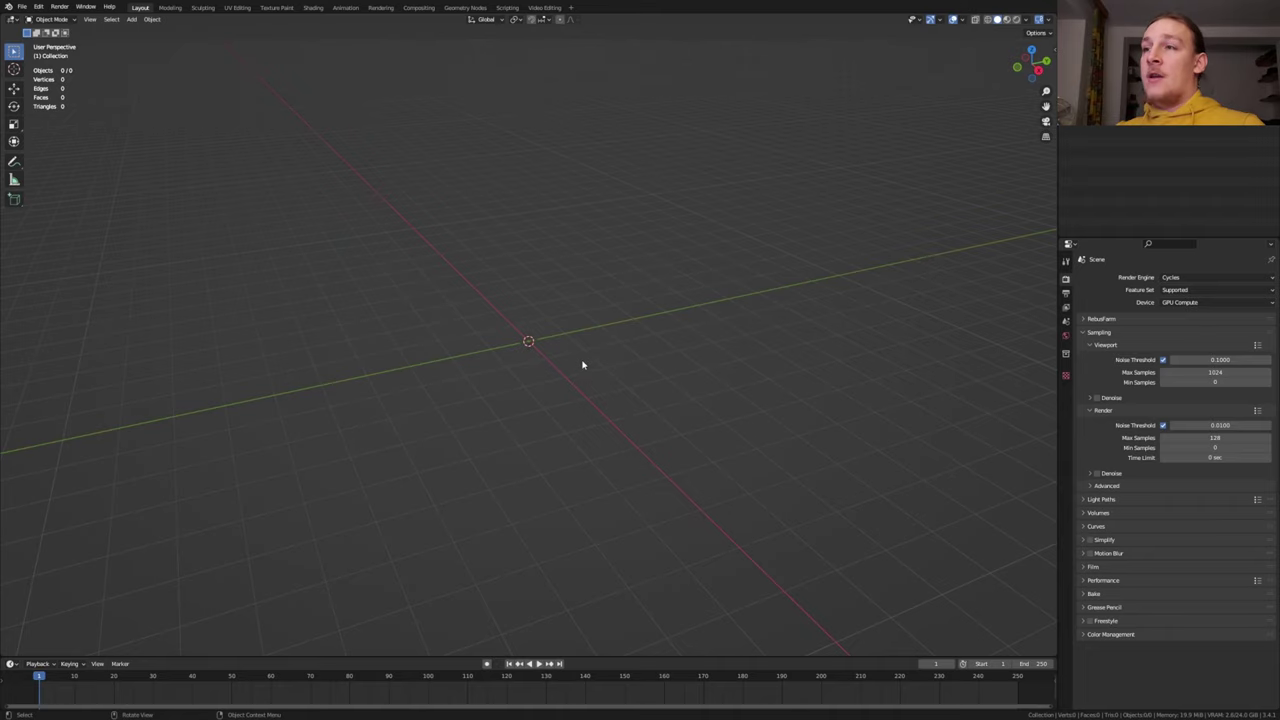
Add a plane to the scene and create a new geometry node tree for it.
{"action": "key", "text": "shift+a"}
{"action": "left_click", "coordinate": [624, 361]}
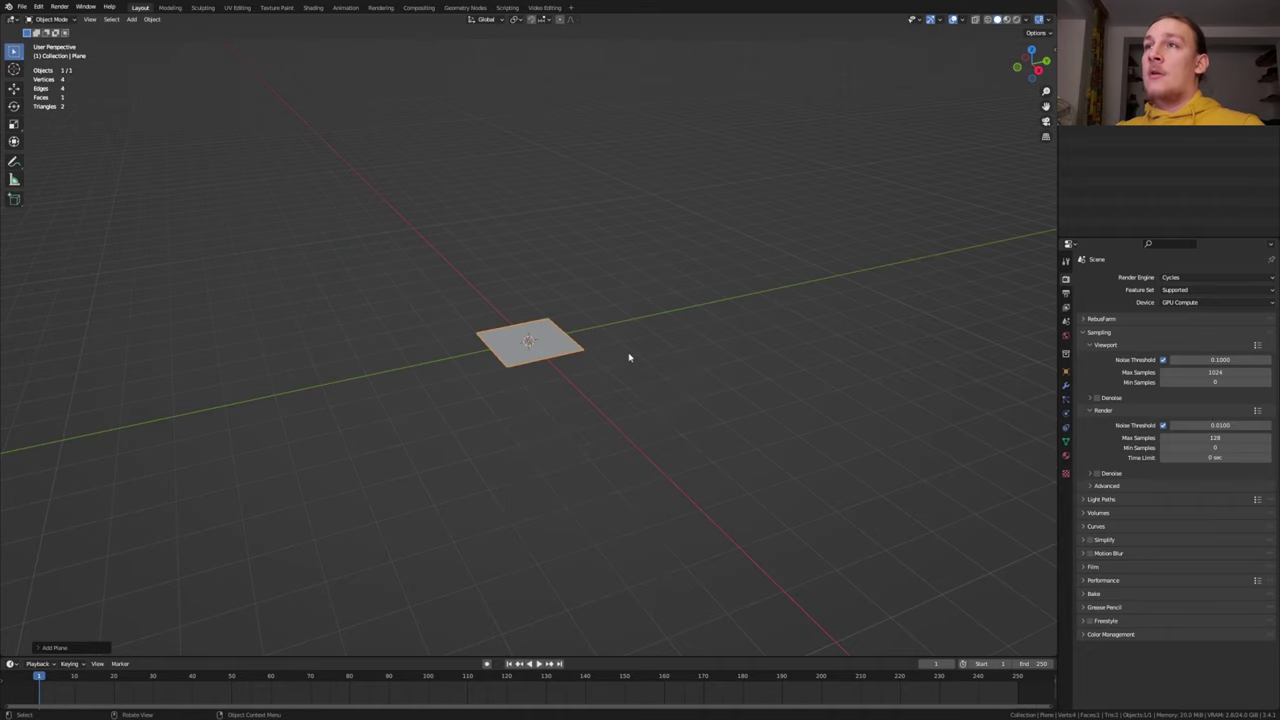
{"action": "left_click", "coordinate": [465, 7]}
{"action": "left_click", "coordinate": [545, 387]}
Replace the Group Input node with a Volume Cube node and link its Volume output to the Group Output.
{"action": "left_click", "coordinate": [375, 560]}
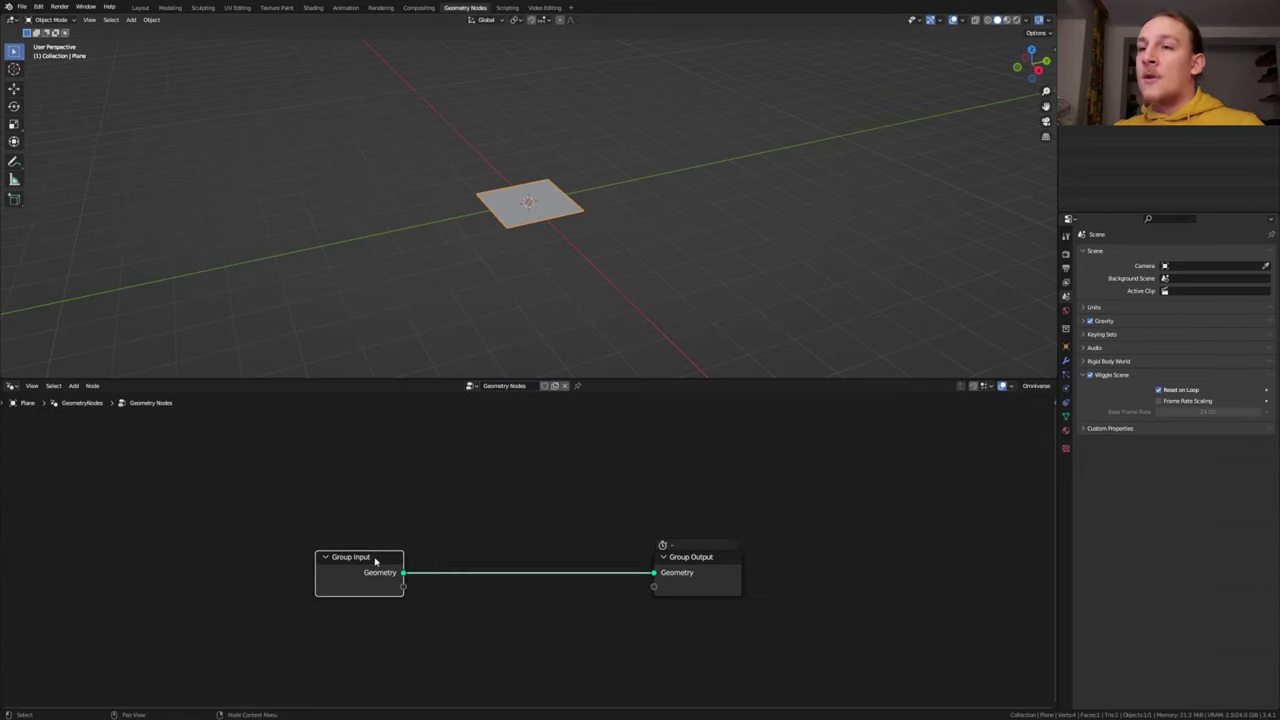
{"action": "key", "text": "x"}
{"action": "key", "text": "shift+a"}
{"action": "type", "text": "c"}
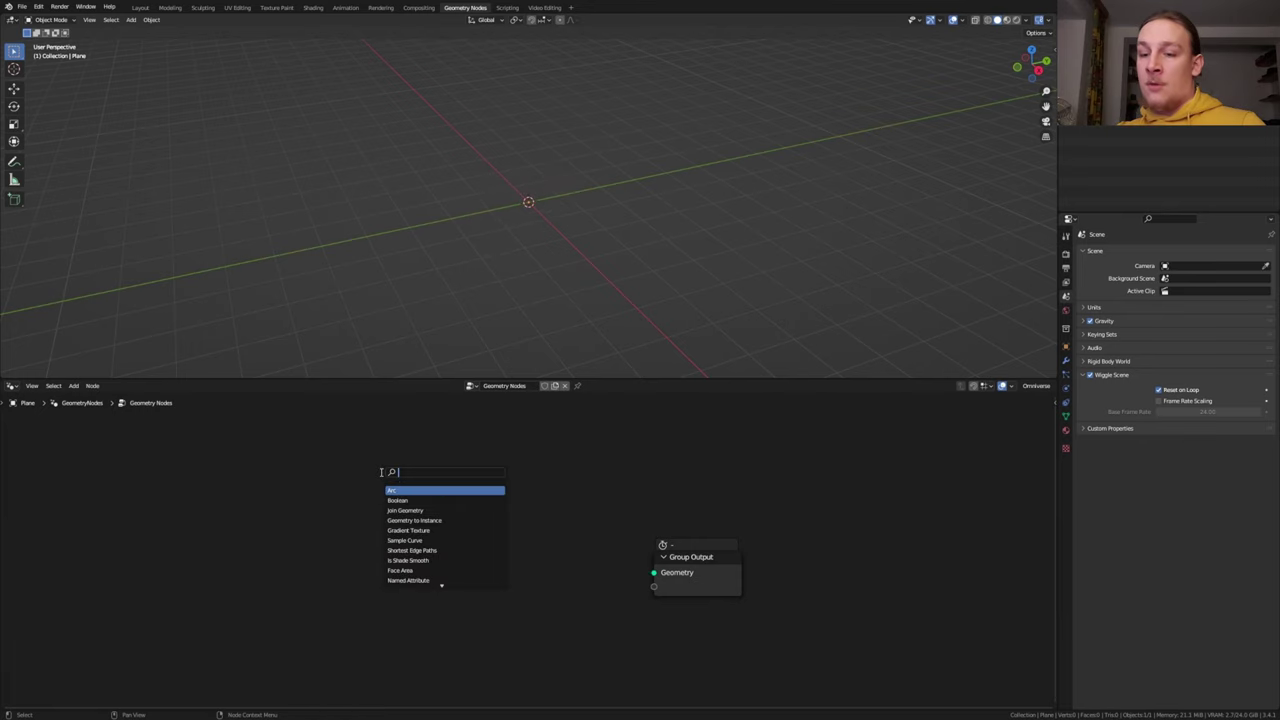
{"action": "type", "text": "ube"}
{"action": "key", "text": "Down"}
{"action": "key", "text": "Return"}
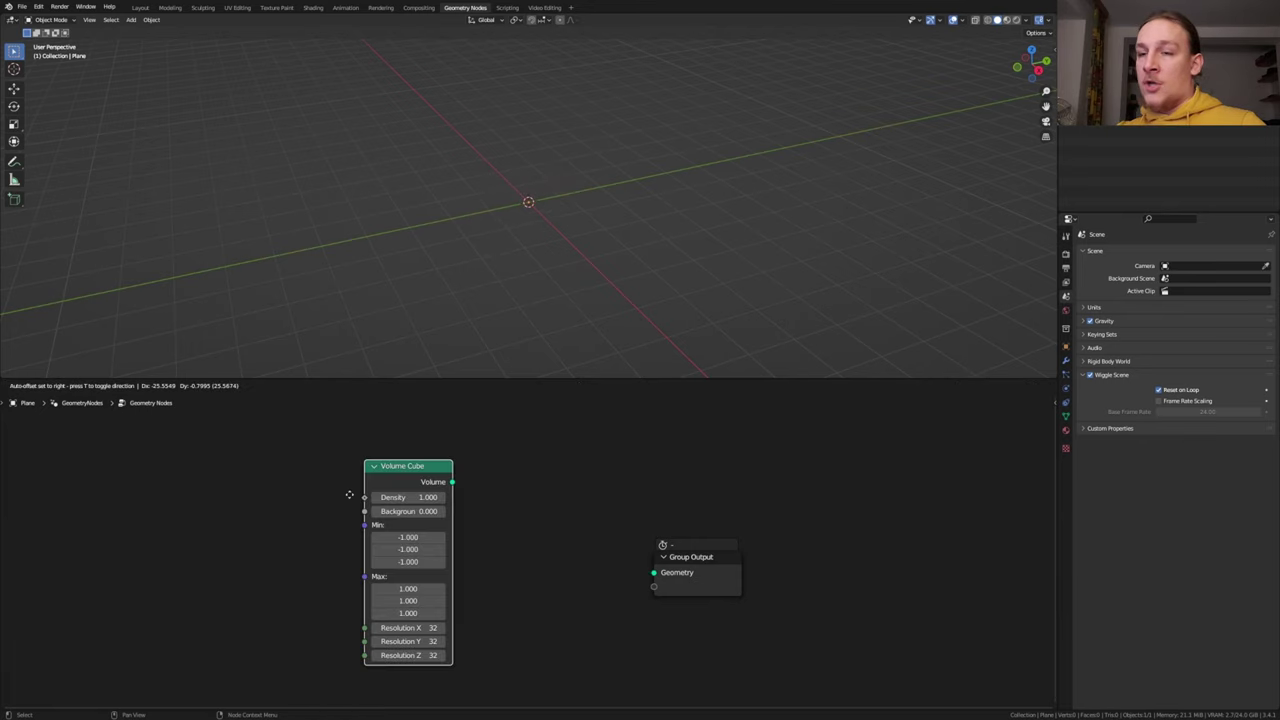
{"action": "left_click_drag", "start_coordinate": [350, 469], "coordinate": [654, 572]}
Add a Value node set to 32 that drives the Volume Cube's Resolution X, Y and Z.
{"action": "key", "text": "shift+a"}
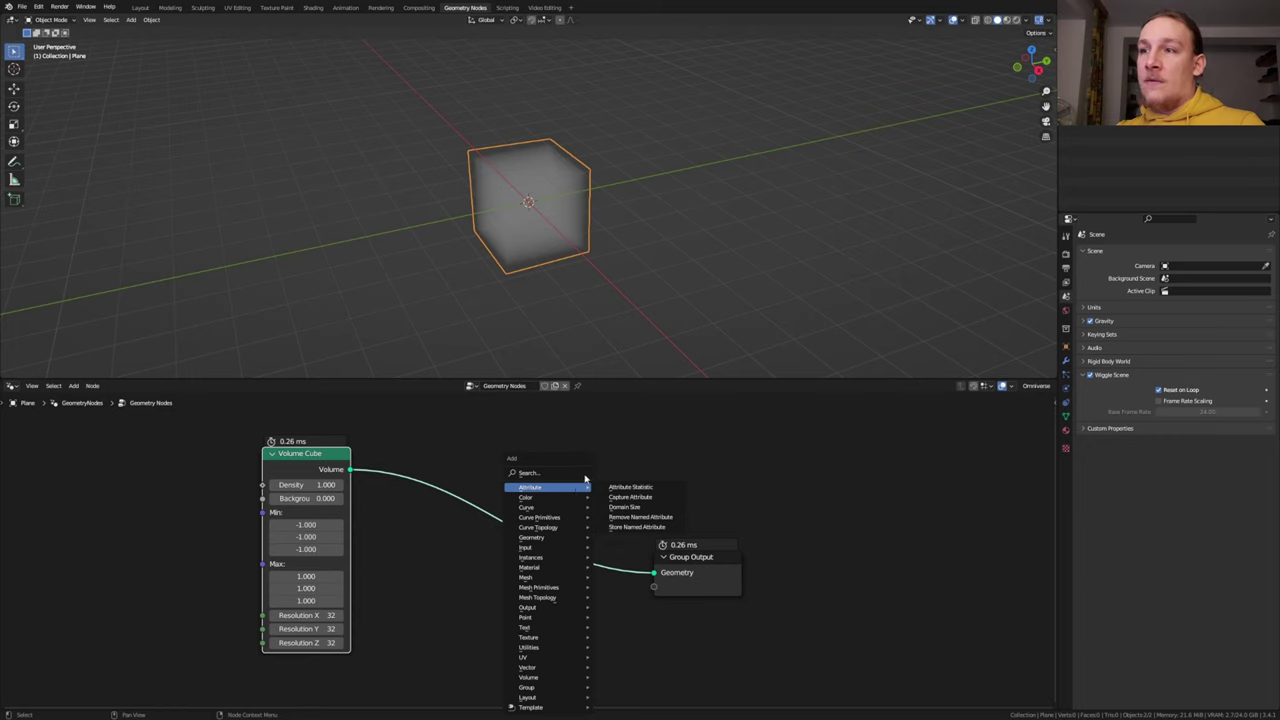
{"action": "left_click", "coordinate": [588, 473]}
{"action": "type", "text": "va"}
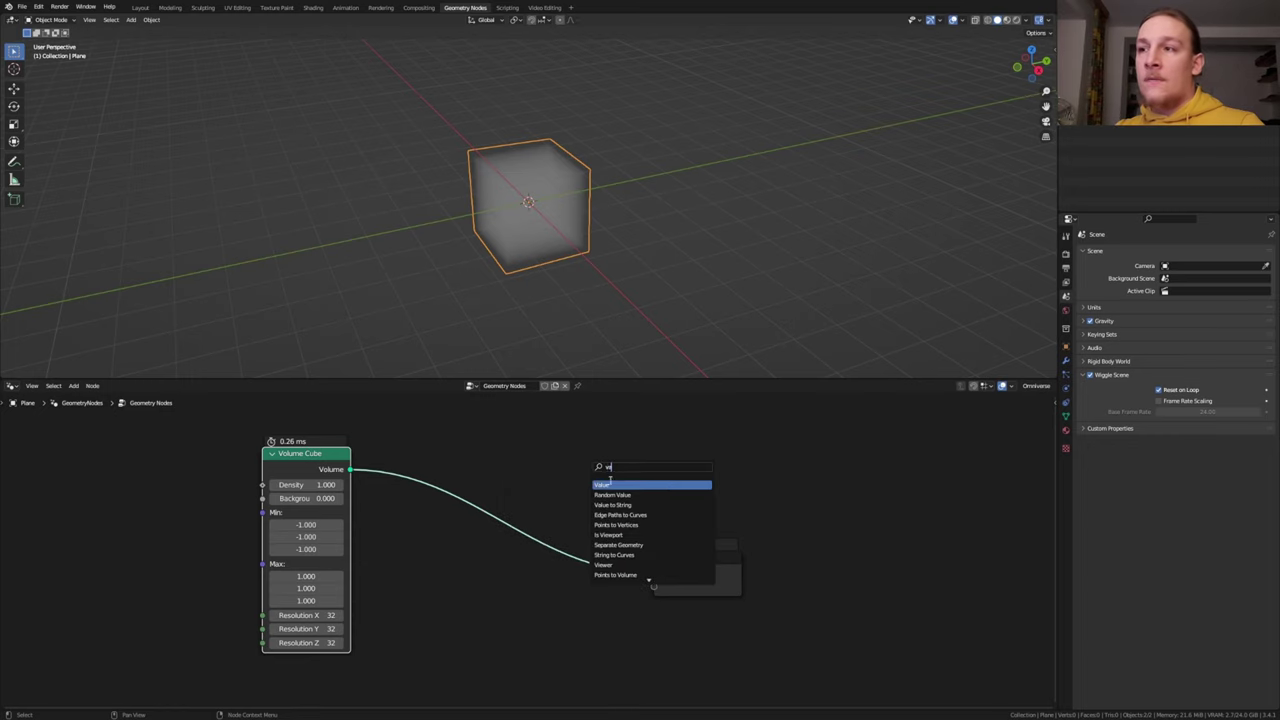
{"action": "key", "text": "Return"}
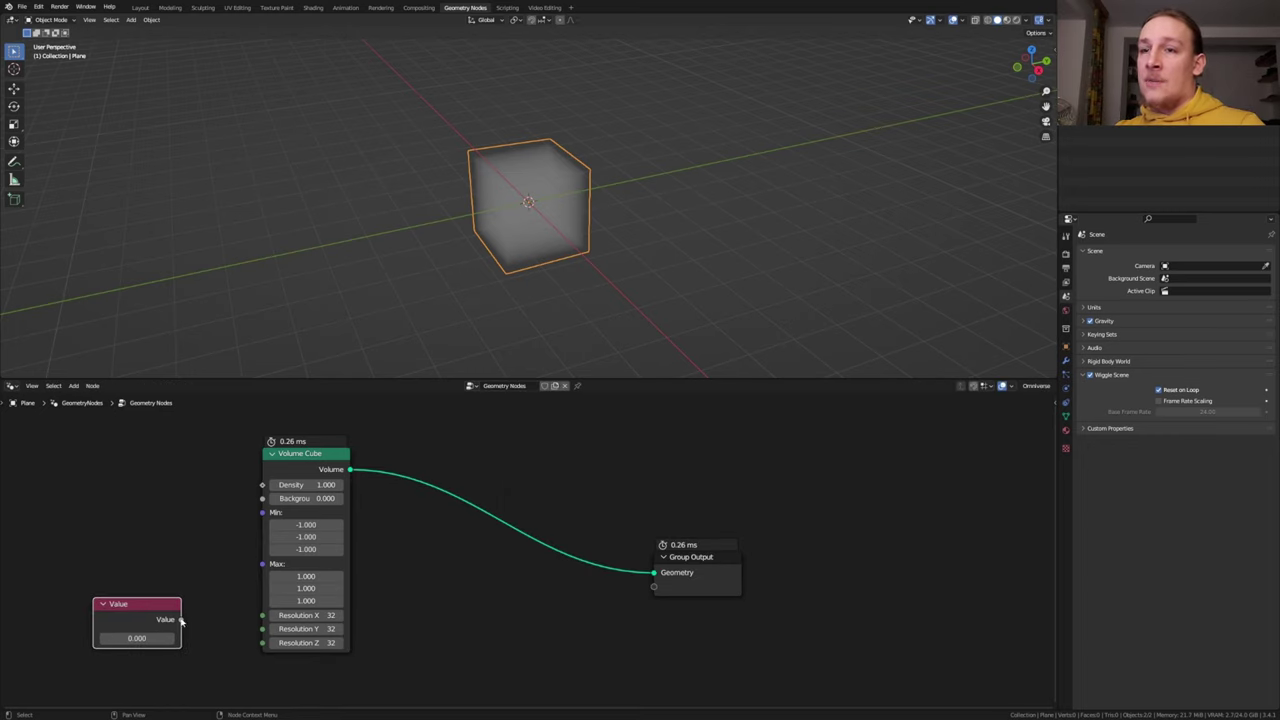
{"action": "left_click_drag", "start_coordinate": [181, 621], "coordinate": [262, 642]}
{"action": "double_click", "coordinate": [146, 637]}
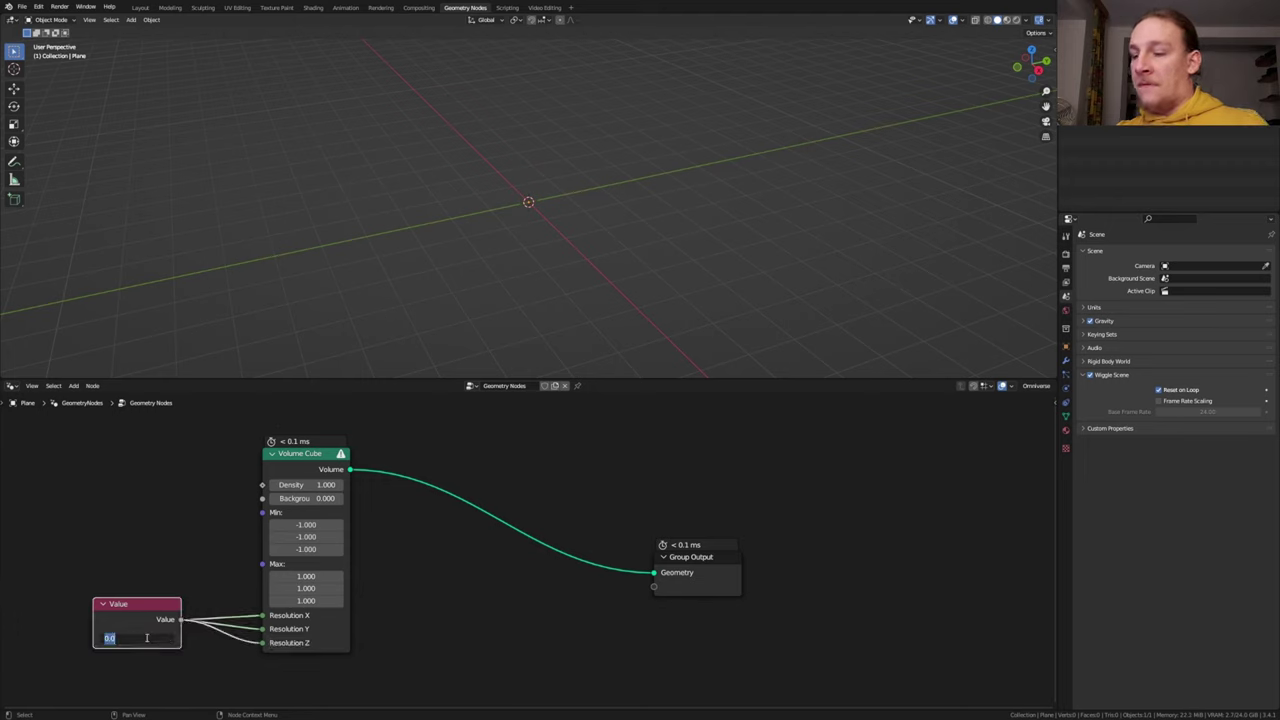
{"action": "type", "text": "32"}
{"action": "key", "text": "Return"}
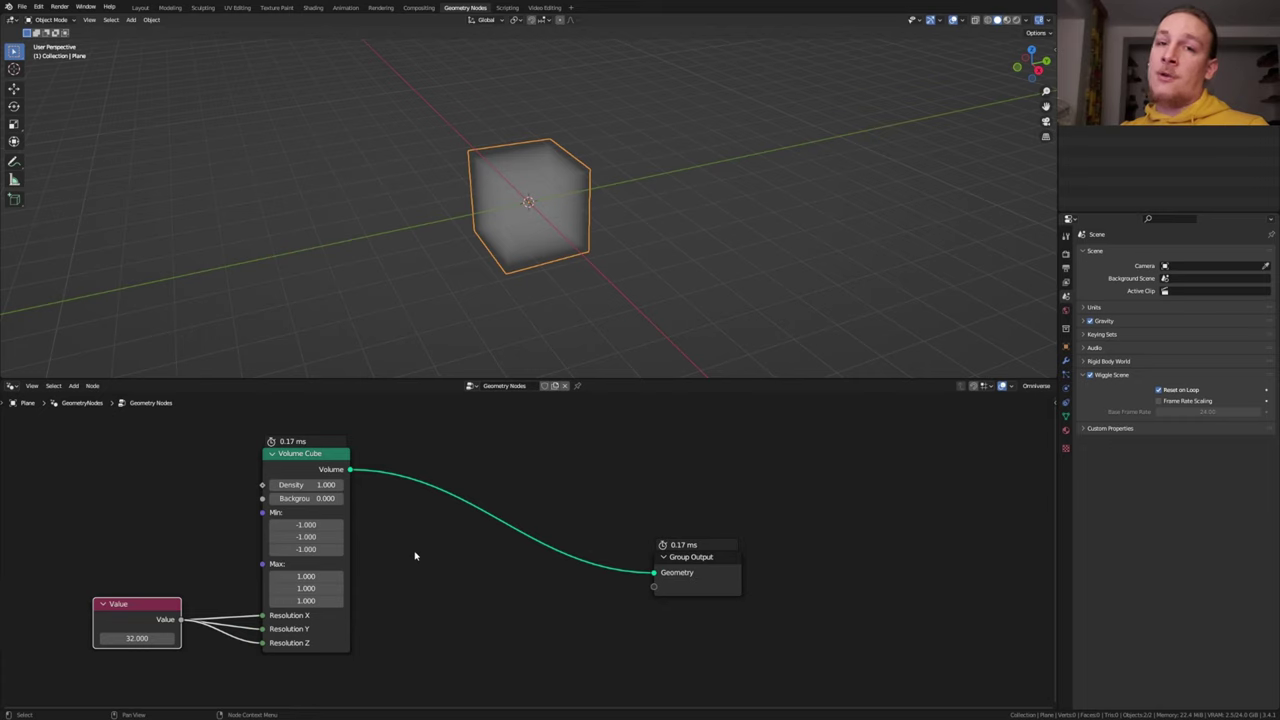
Insert a Volume to Mesh node between the Volume Cube and the Group Output.
{"action": "key", "text": "shift+a"}
{"action": "left_click", "coordinate": [486, 473]}
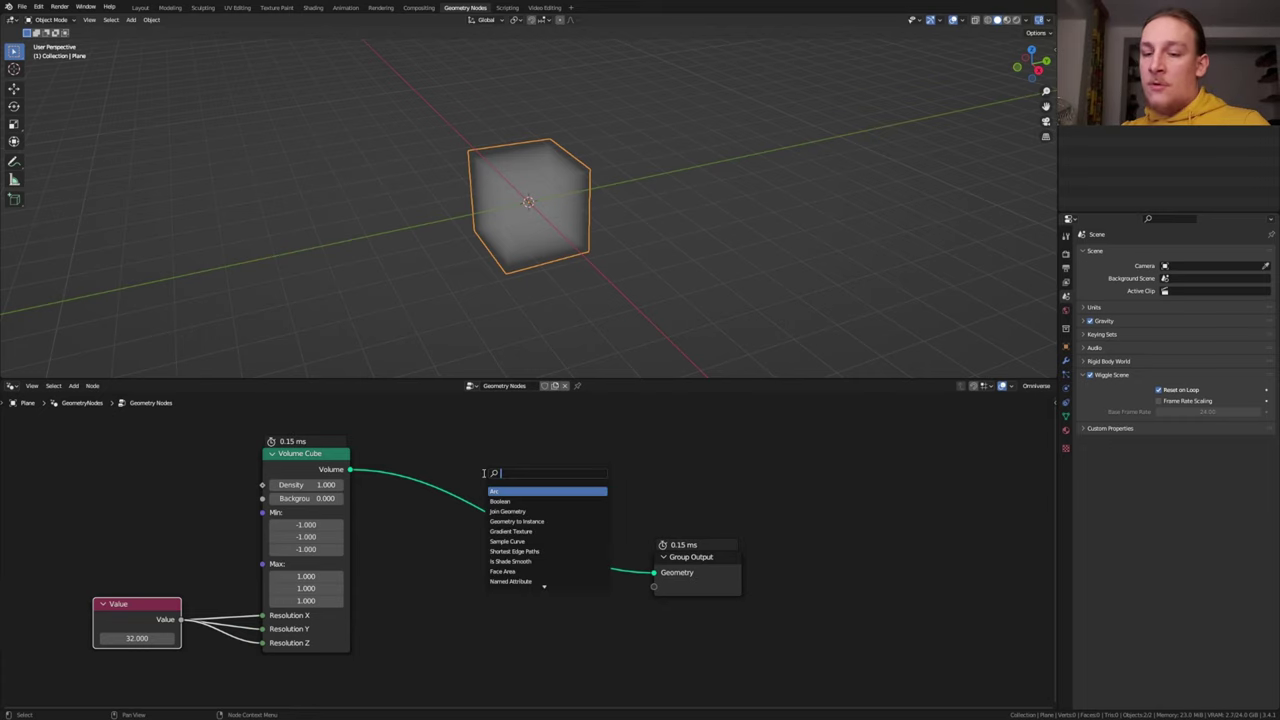
{"action": "type", "text": "vol"}
{"action": "key", "text": "Down"}
{"action": "key", "text": "Down"}
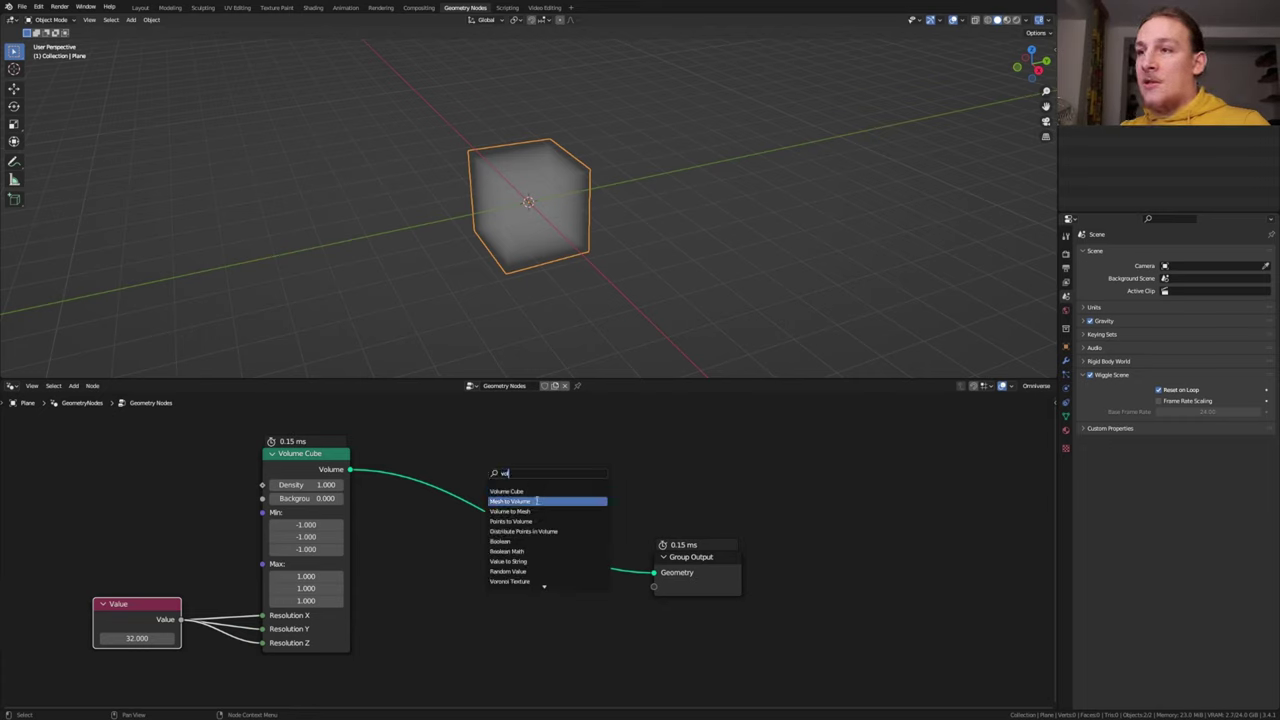
{"action": "key", "text": "Return"}
{"action": "left_click", "coordinate": [413, 497]}
Insert a Set Material node between Volume to Mesh and the Group Output.
{"action": "key", "text": "shift+a"}
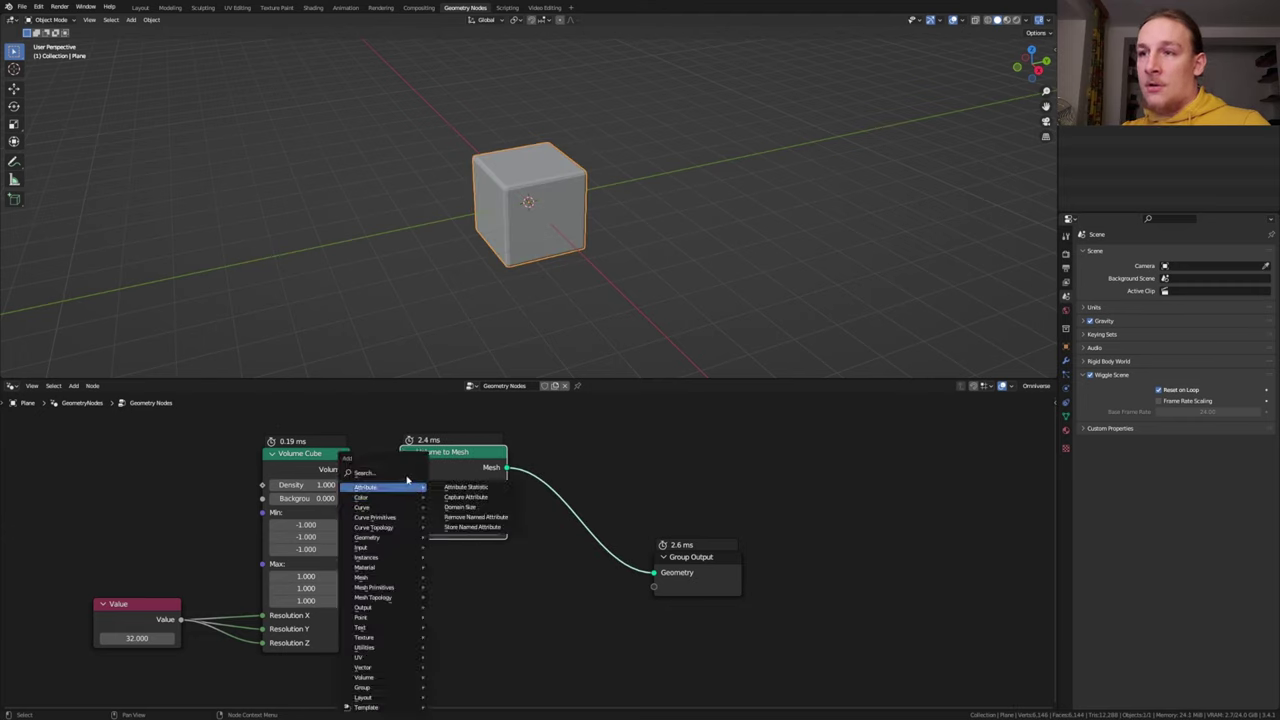
{"action": "type", "text": "set"}
{"action": "key", "text": "Down"}
{"action": "key", "text": "Return"}
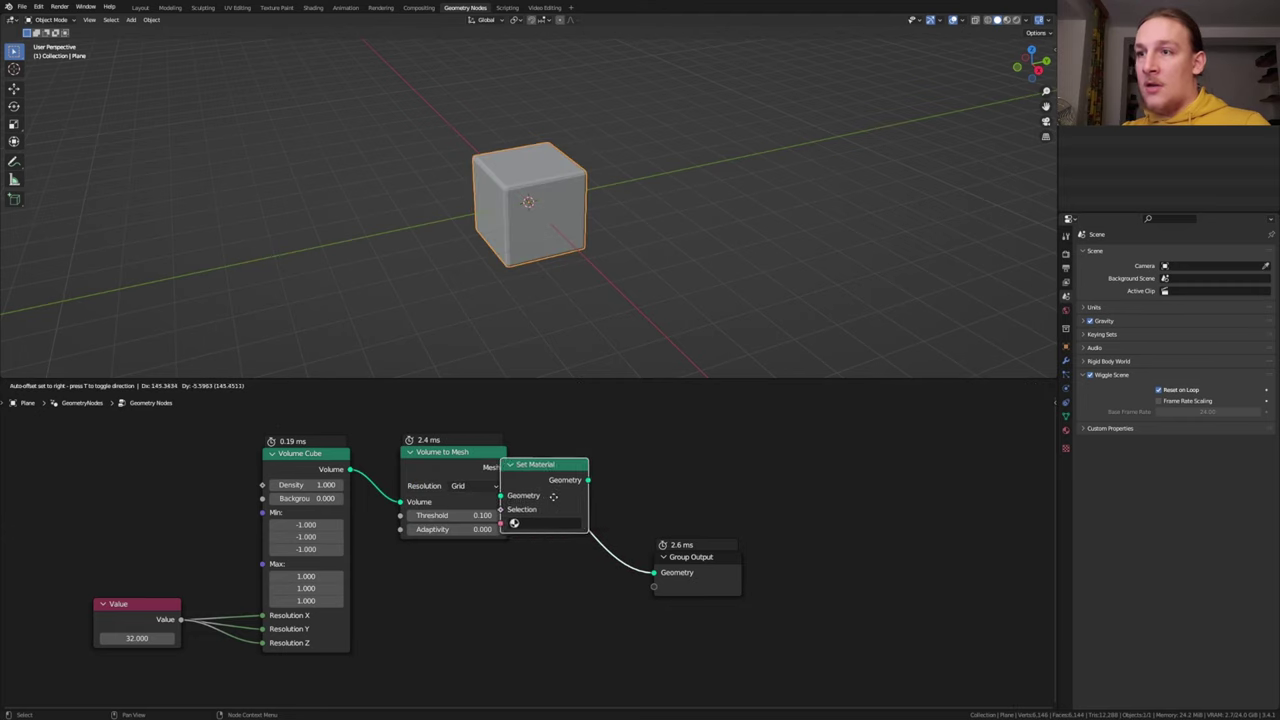
{"action": "left_click", "coordinate": [570, 497]}
Create two new materials in separate slots on the plane and choose Material in the Set Material node.
{"action": "left_click", "coordinate": [1066, 432]}
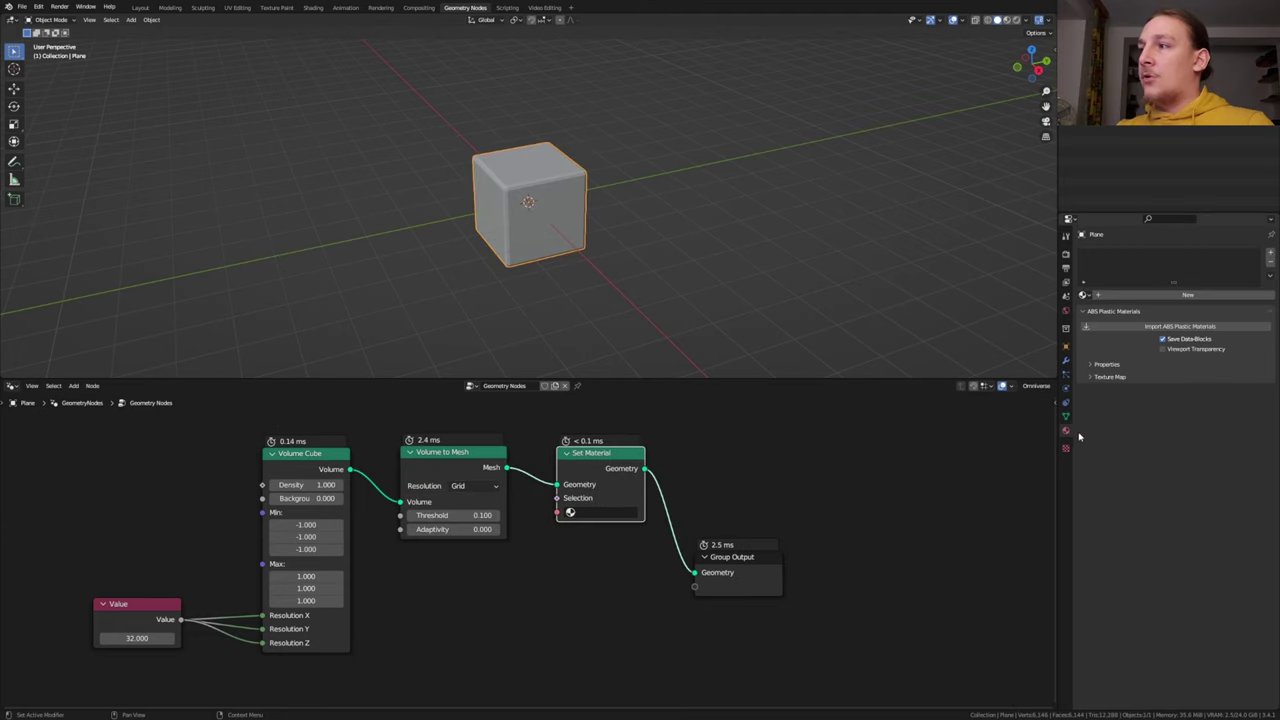
{"action": "left_click", "coordinate": [1158, 296]}
{"action": "left_click", "coordinate": [1270, 254]}
{"action": "left_click", "coordinate": [1191, 311]}
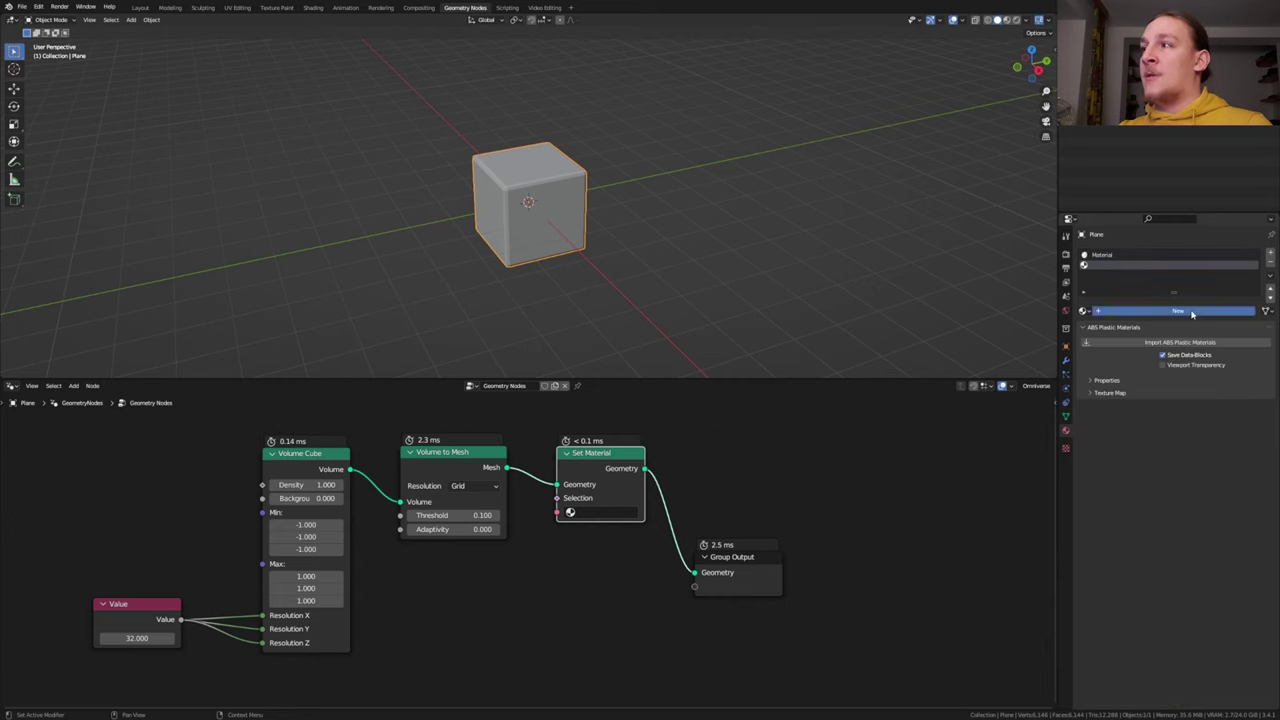
{"action": "left_click", "coordinate": [586, 512]}
{"action": "left_click", "coordinate": [590, 531]}
Insert a Join Geometry node between Set Material and the Group Output.
{"action": "key", "text": "shift+a"}
{"action": "left_click", "coordinate": [730, 453]}
{"action": "type", "text": "j"}
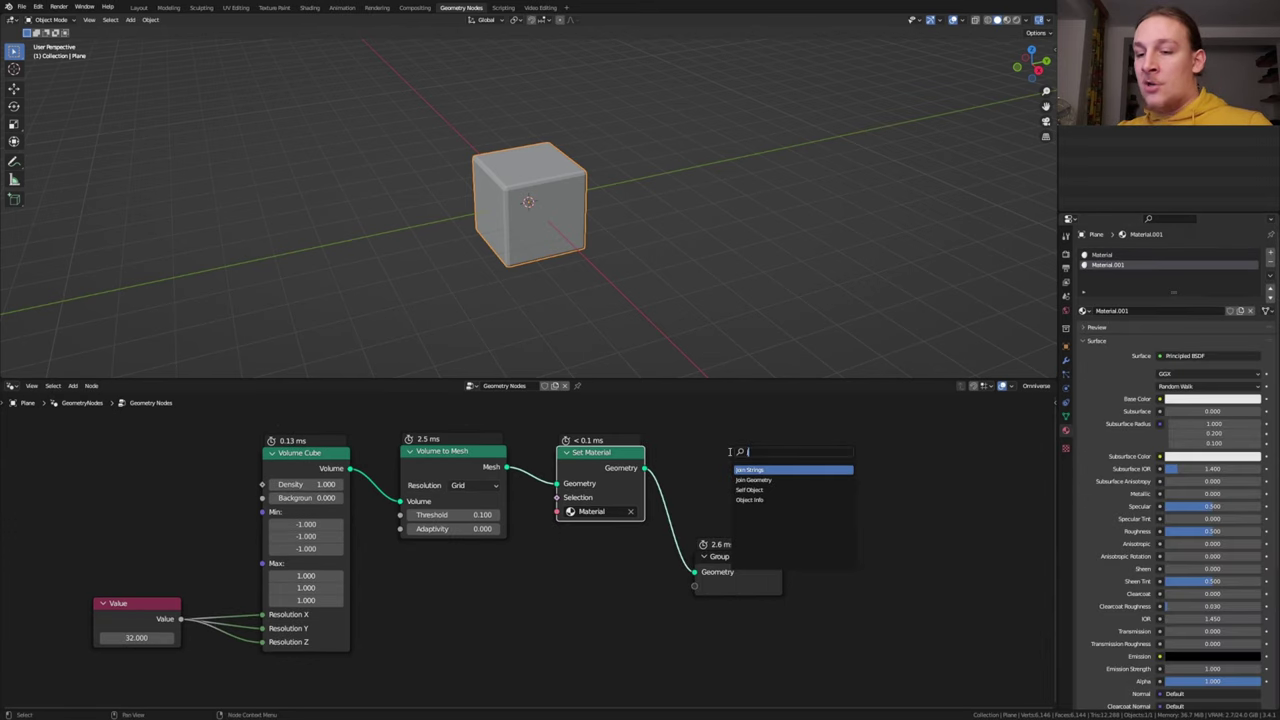
{"action": "type", "text": "oi"}
{"action": "left_click", "coordinate": [760, 480]}
{"action": "left_click", "coordinate": [694, 528]}
Insert a Set Shade Smooth node between Join Geometry and the Group Output.
{"action": "key", "text": "shift+a"}
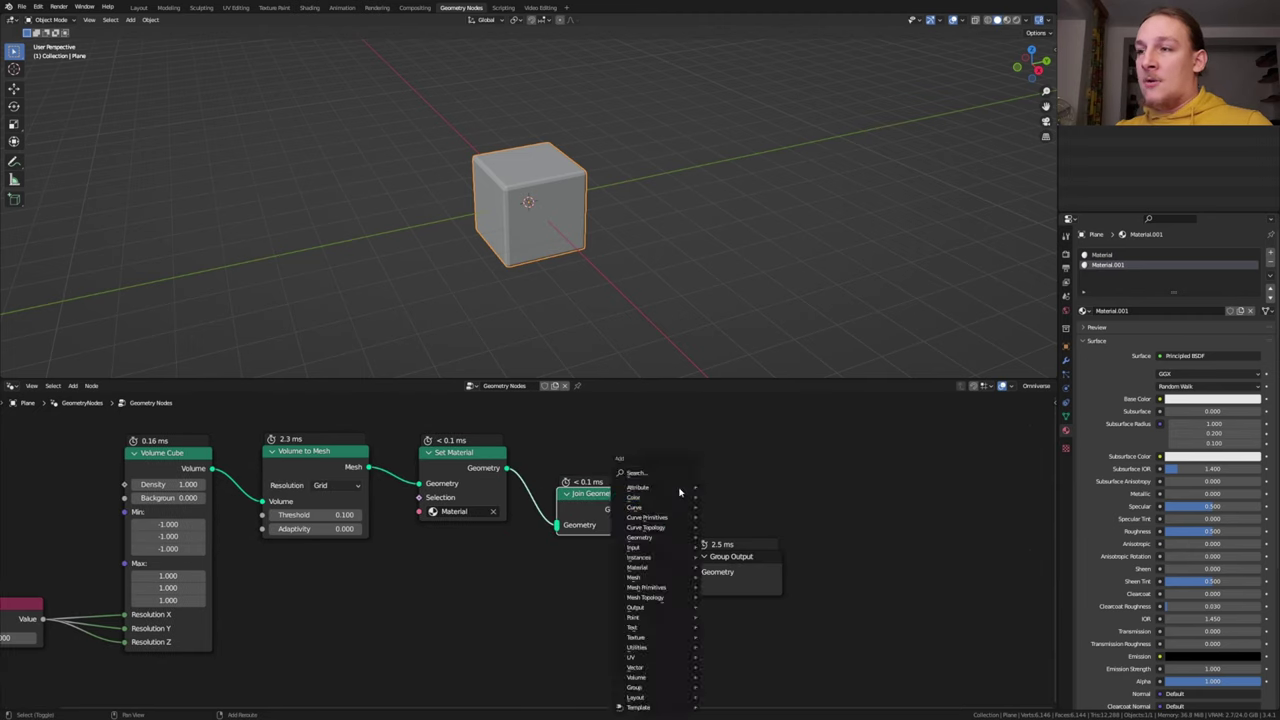
{"action": "left_click", "coordinate": [670, 471]}
{"action": "type", "text": "set"}
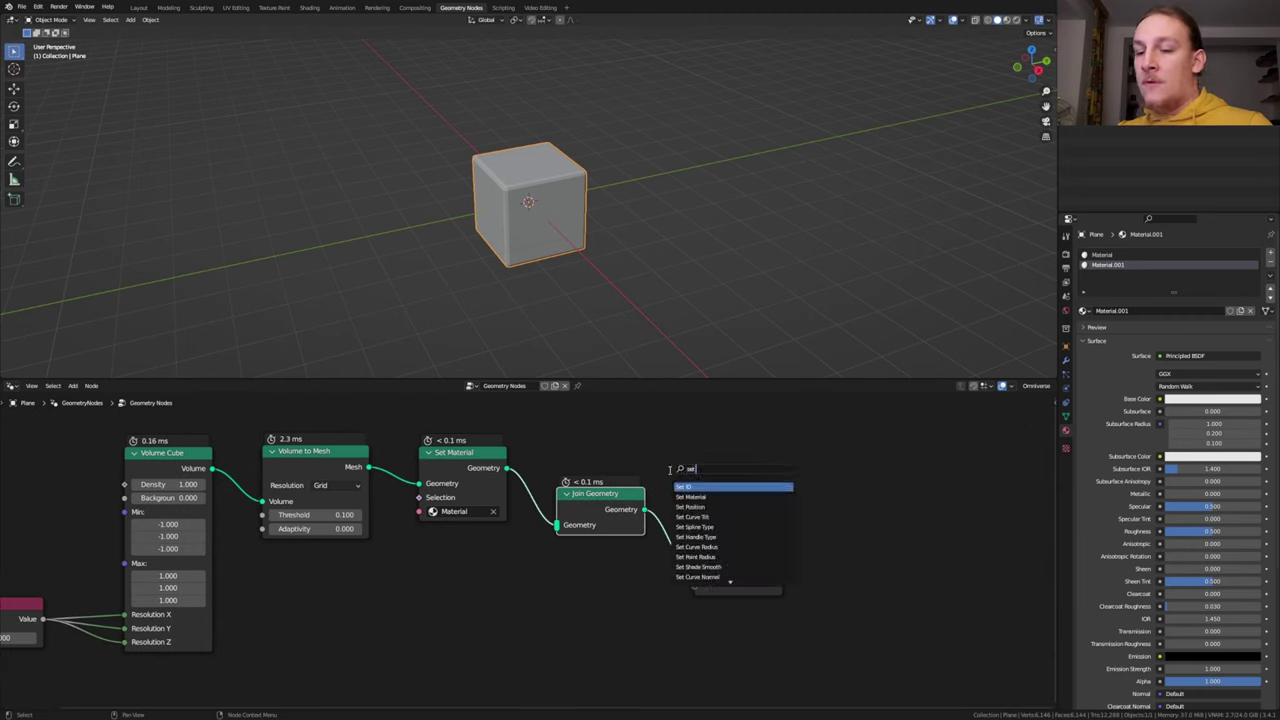
{"action": "type", "text": " sh"}
{"action": "left_click", "coordinate": [706, 487]}
{"action": "left_click", "coordinate": [681, 535]}
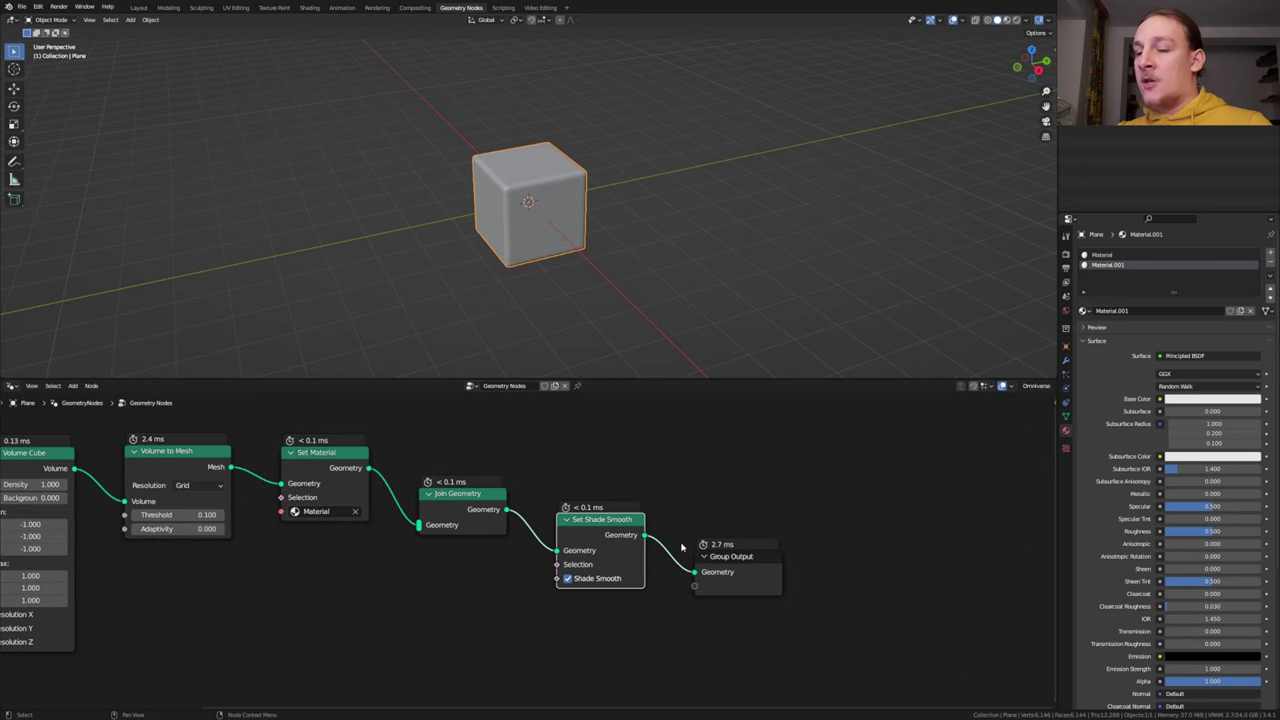
Duplicate the Volume Cube, Volume to Mesh and Set Material nodes below the originals, keeping the Value node's links.
{"action": "scroll", "coordinate": [682, 546], "scroll_direction": "down", "scroll_amount": 2}
{"action": "left_click_drag", "start_coordinate": [523, 631], "coordinate": [271, 420]}
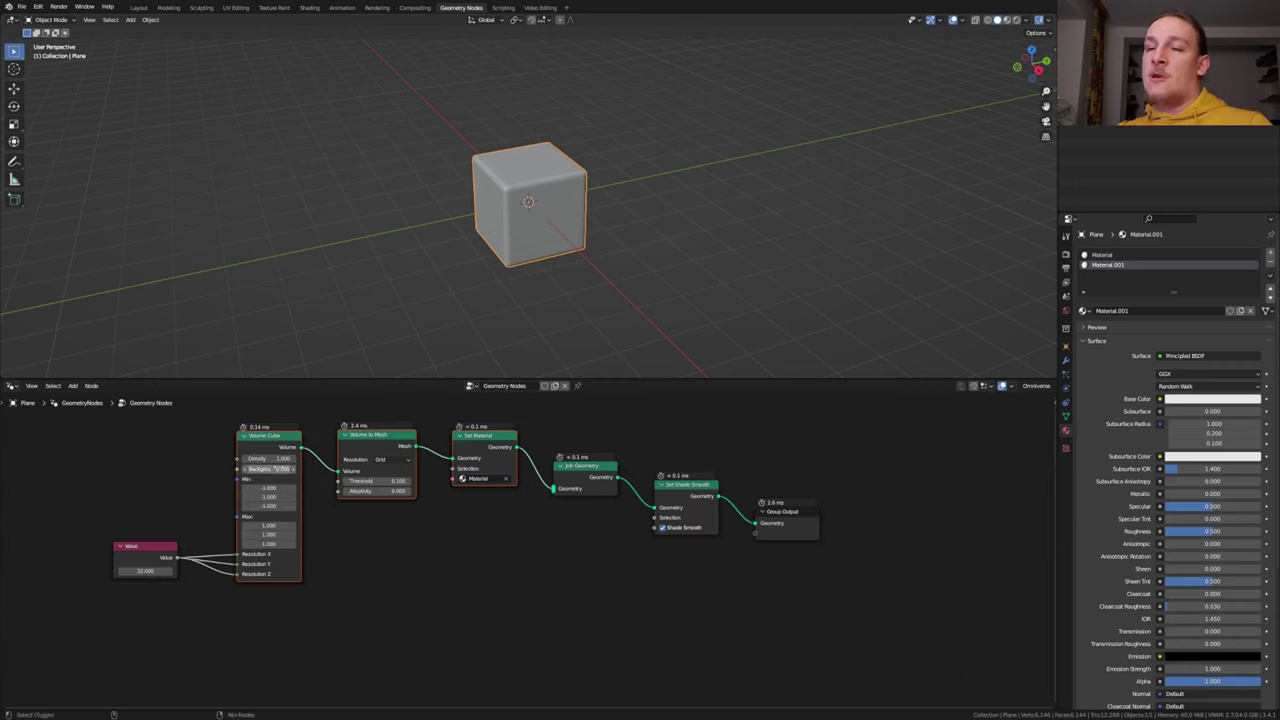
{"action": "key", "text": "shift+d"}
{"action": "left_click", "coordinate": [282, 643]}
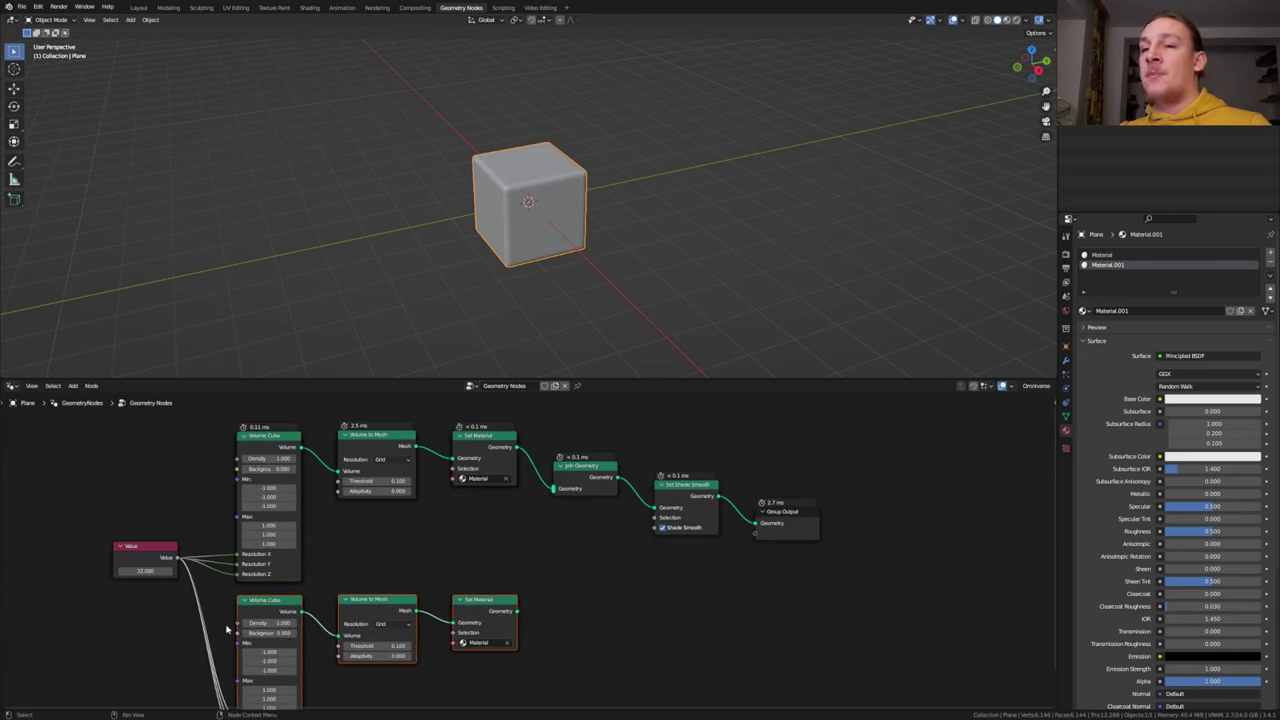
Assign Material.001 in the duplicated Set Material node and link its Geometry output to Join Geometry.
{"action": "scroll", "coordinate": [488, 645], "scroll_direction": "up", "scroll_amount": 2}
{"action": "left_click", "coordinate": [492, 640]}
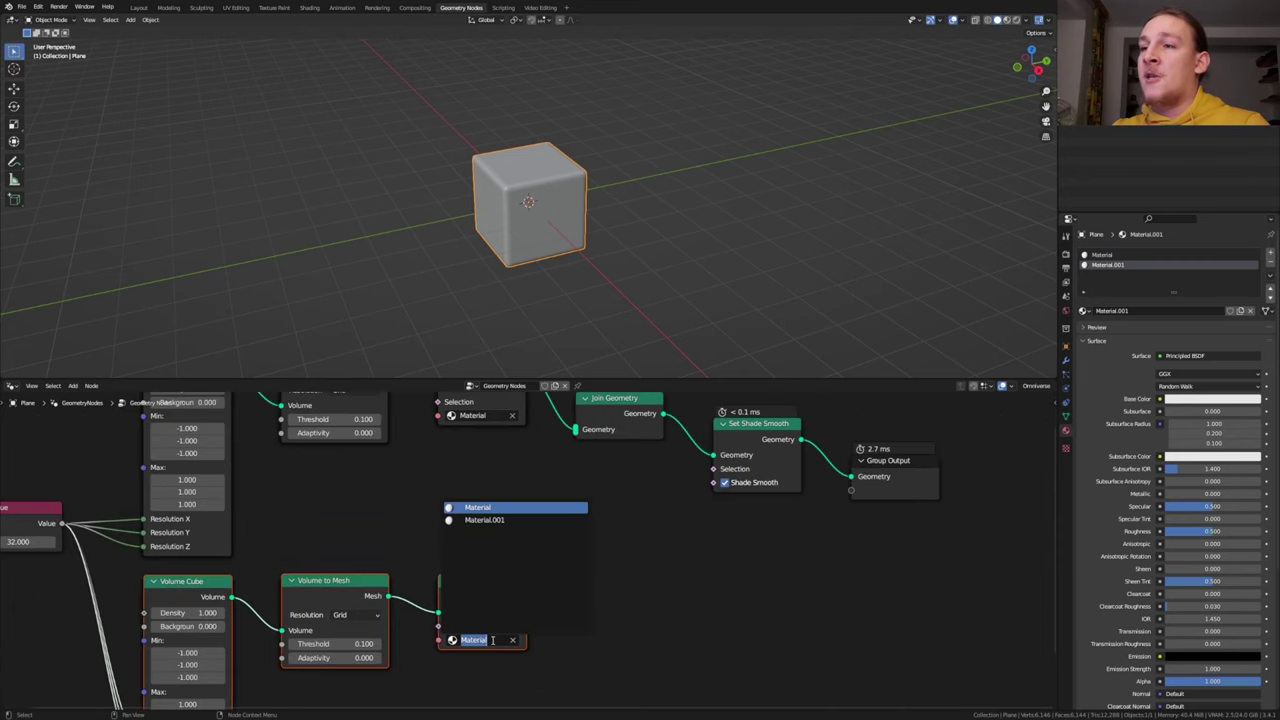
{"action": "left_click", "coordinate": [484, 520]}
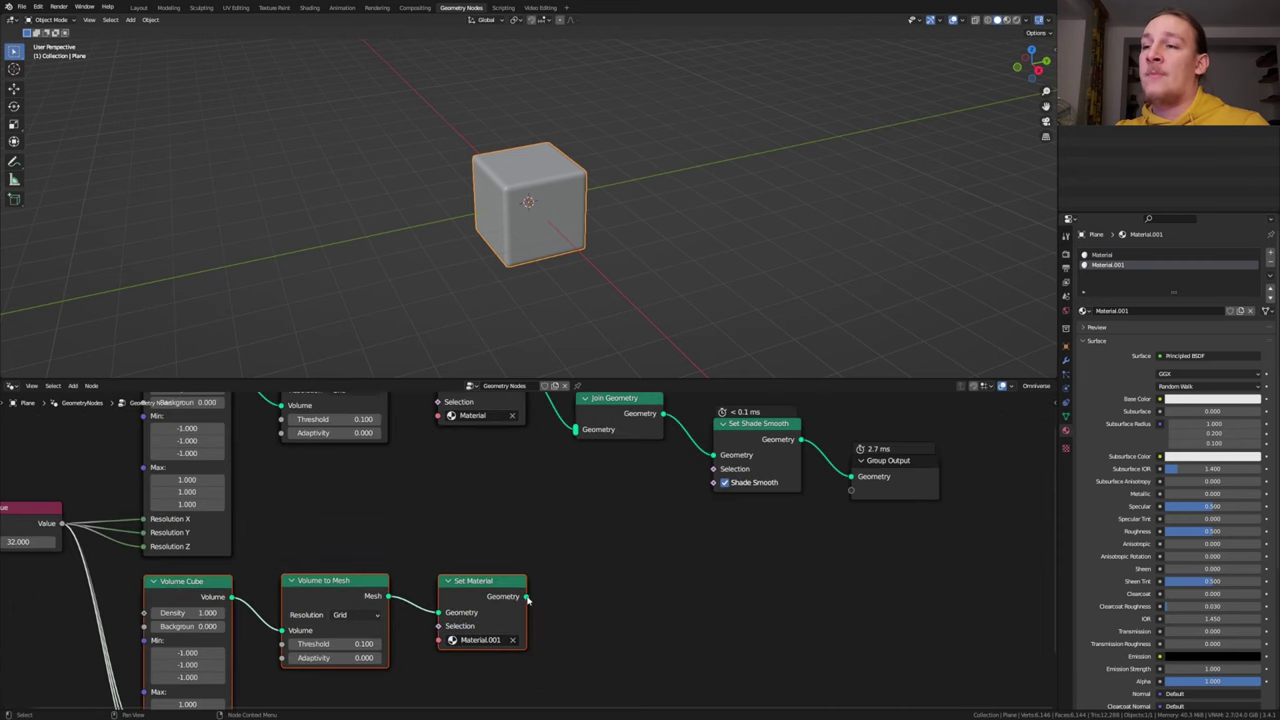
{"action": "left_click_drag", "start_coordinate": [527, 597], "coordinate": [575, 429]}
Add a Spherical Gradient Texture and link its Color output to the Density of both Volume Cubes.
{"action": "key", "text": "Home"}
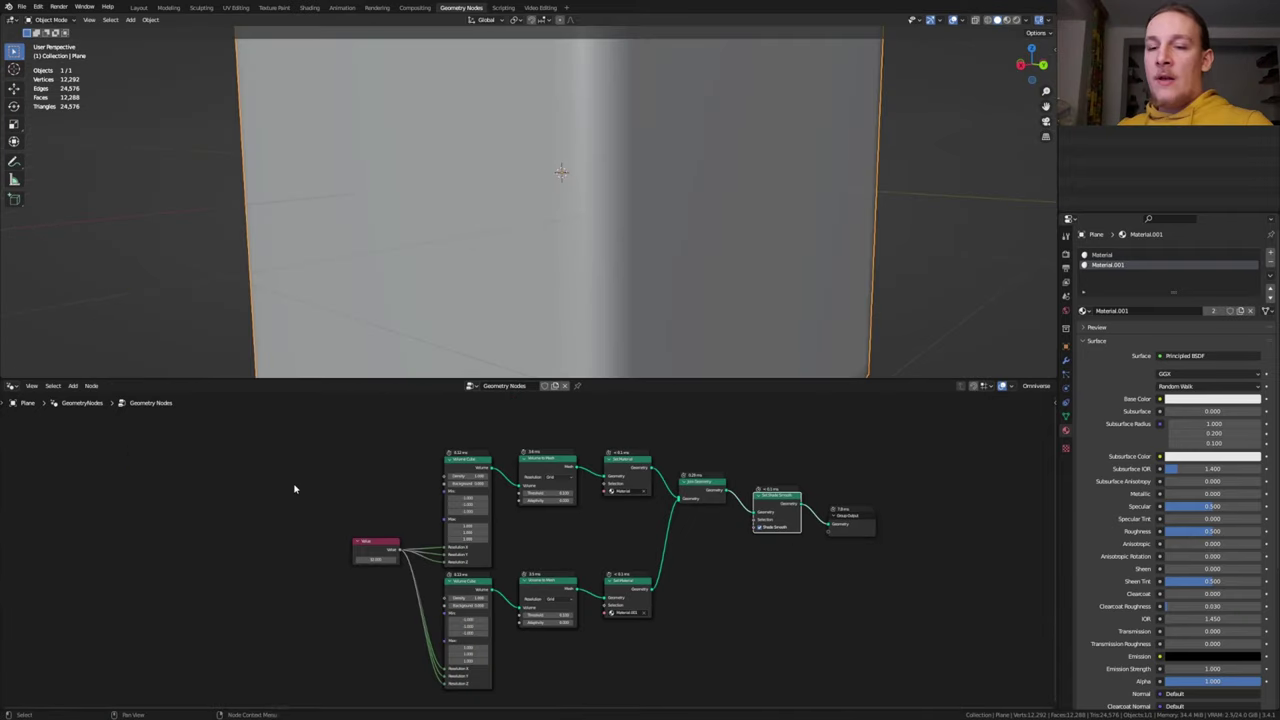
{"action": "key", "text": "shift+a"}
{"action": "type", "text": "gri"}
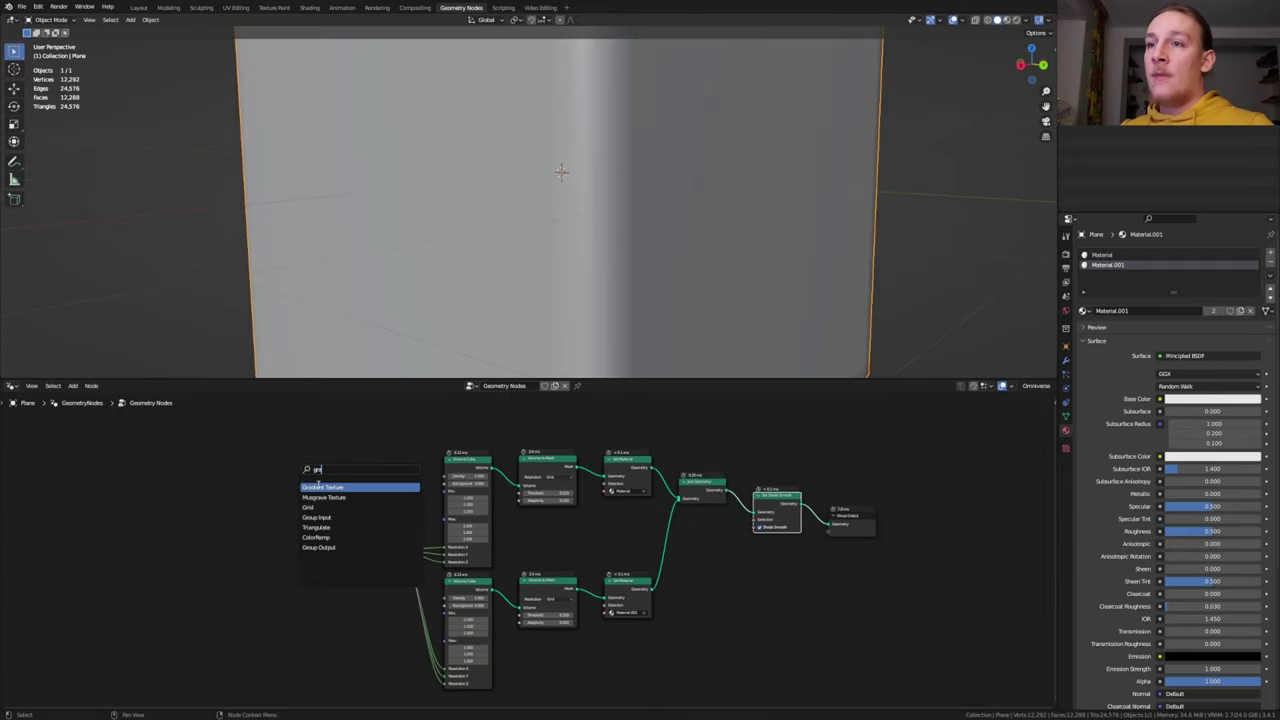
{"action": "key", "text": "Return"}
{"action": "left_click_drag", "start_coordinate": [290, 472], "coordinate": [445, 477]}
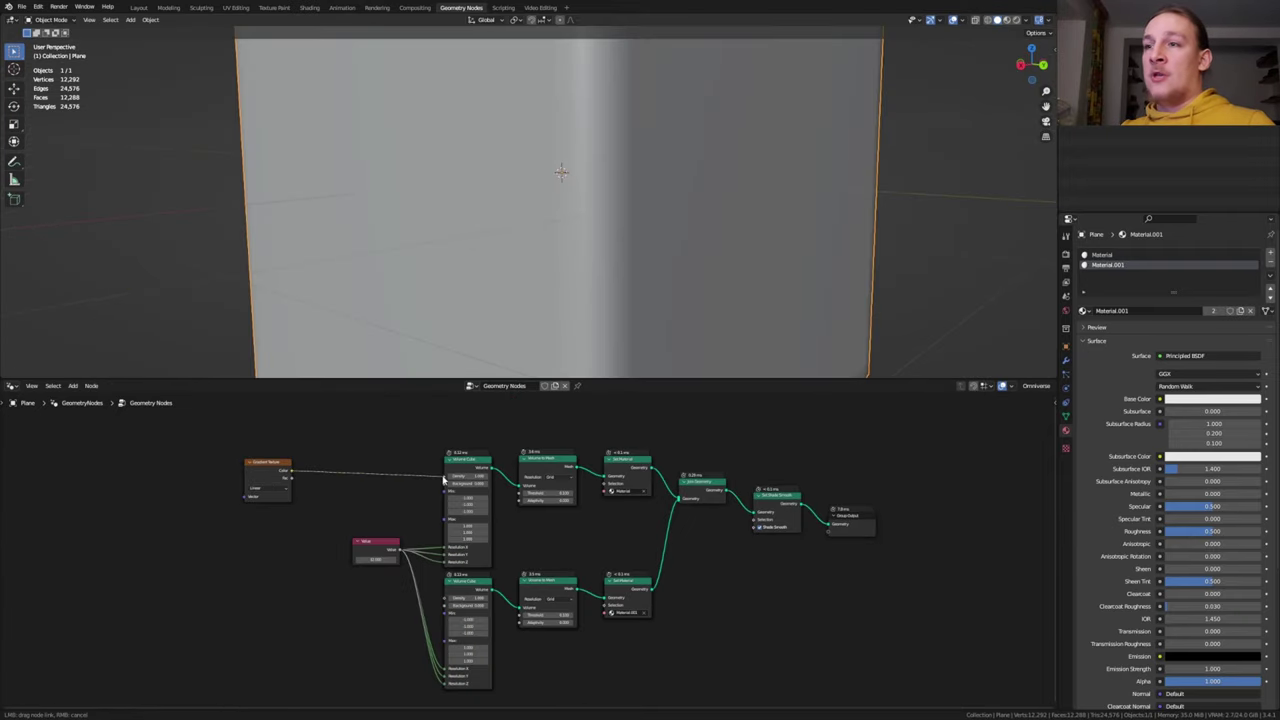
{"action": "left_click_drag", "start_coordinate": [292, 474], "coordinate": [445, 598]}
{"action": "left_click", "coordinate": [265, 488]}
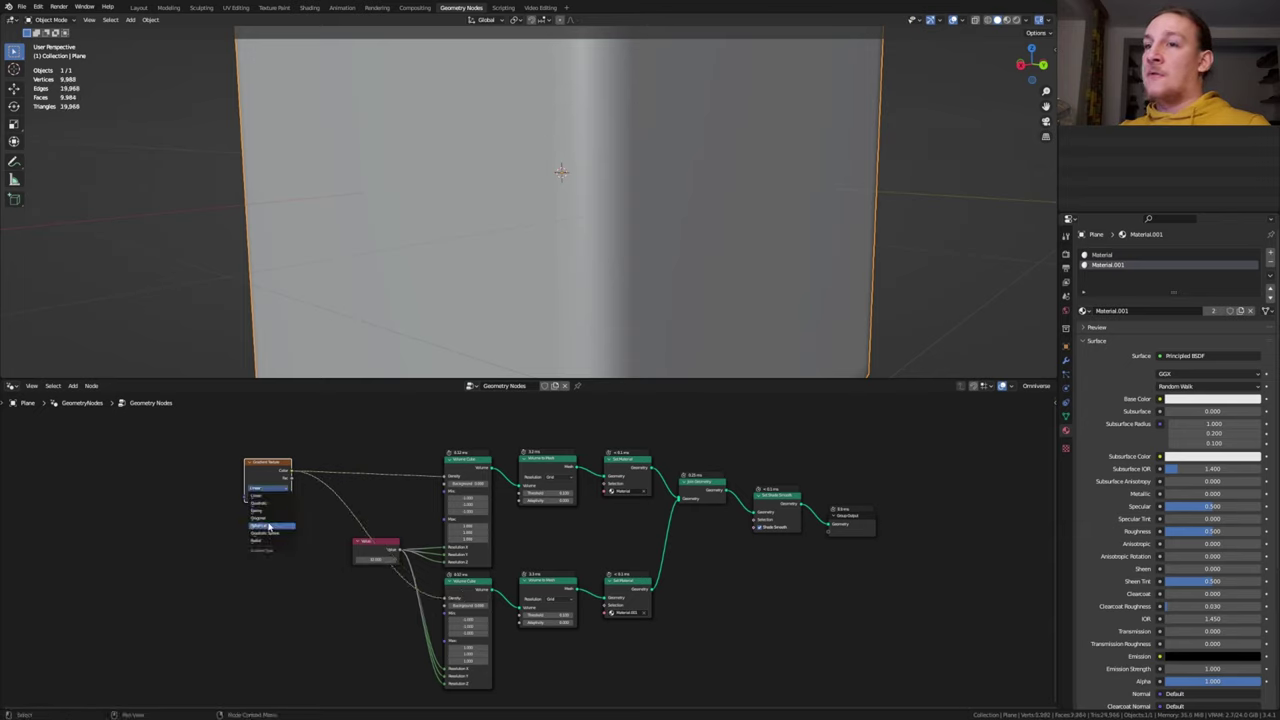
{"action": "left_click", "coordinate": [268, 525]}
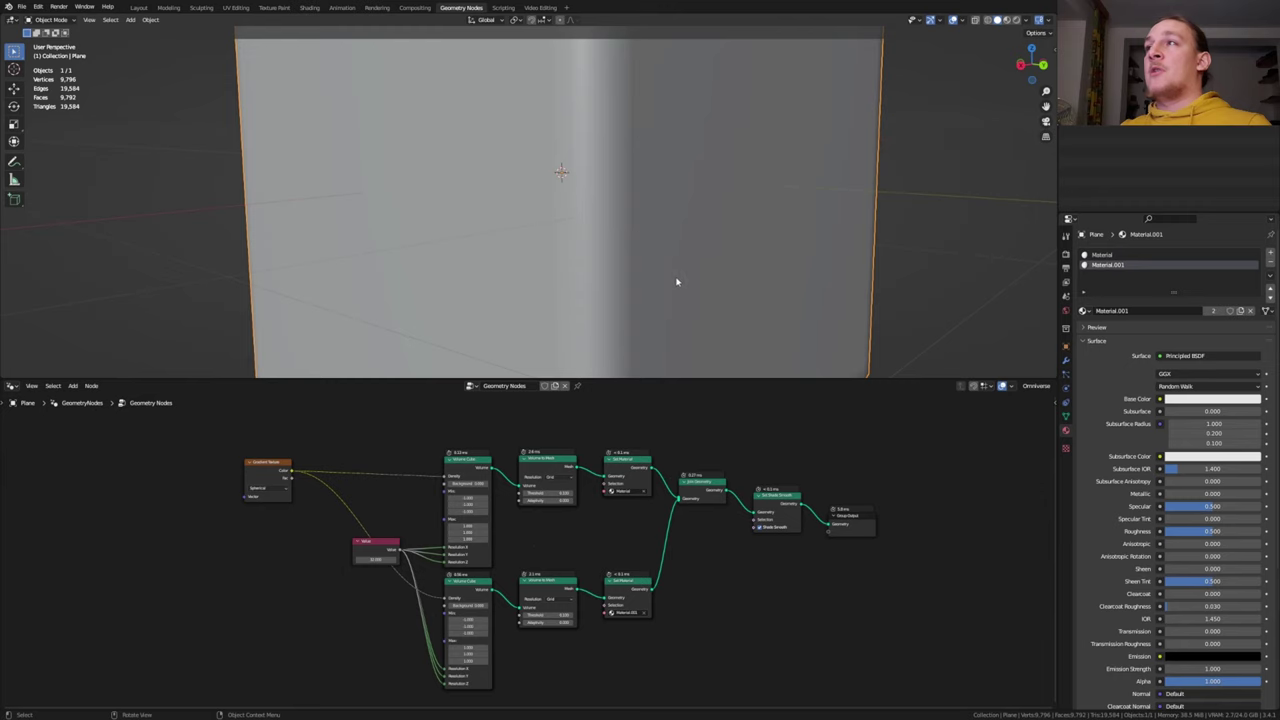
Replace the Join Geometry node with a fresh one linking both Set Material nodes to Set Shade Smooth.
{"action": "scroll", "coordinate": [695, 497], "scroll_direction": "up", "scroll_amount": 3}
{"action": "left_click", "coordinate": [704, 492]}
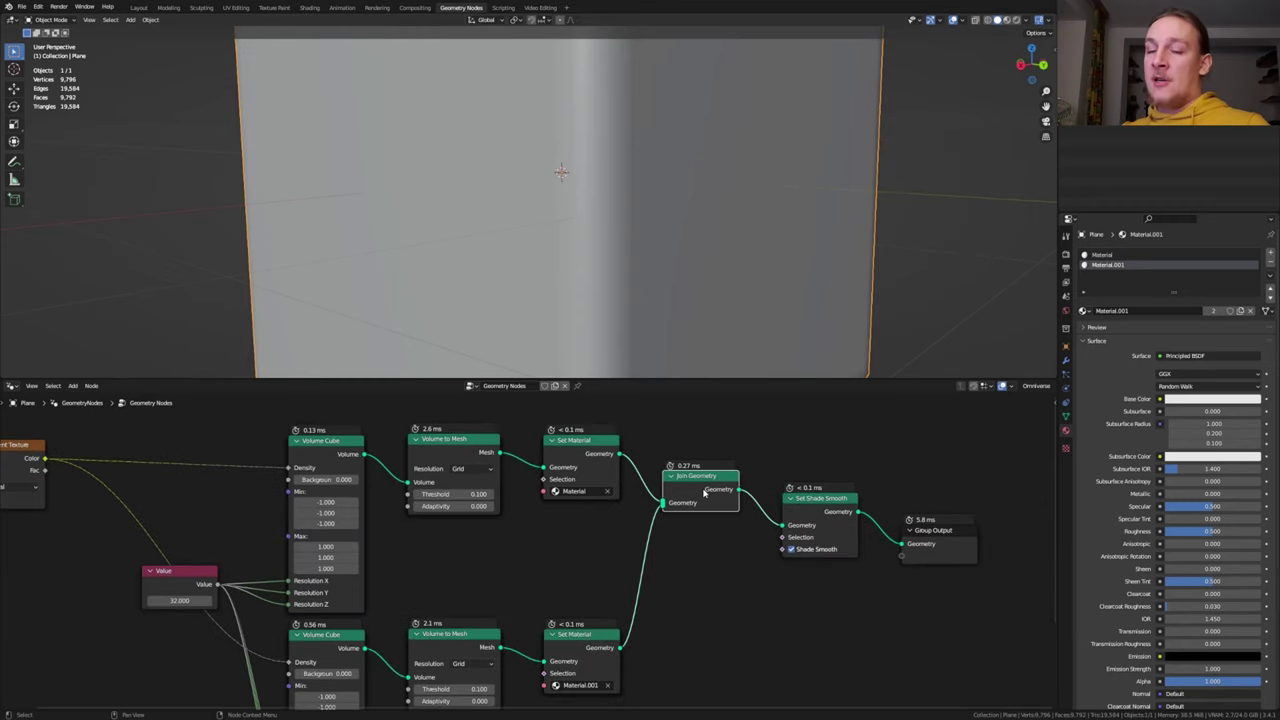
{"action": "key", "text": "x"}
{"action": "key", "text": "shift+a"}
{"action": "type", "text": "jo"}
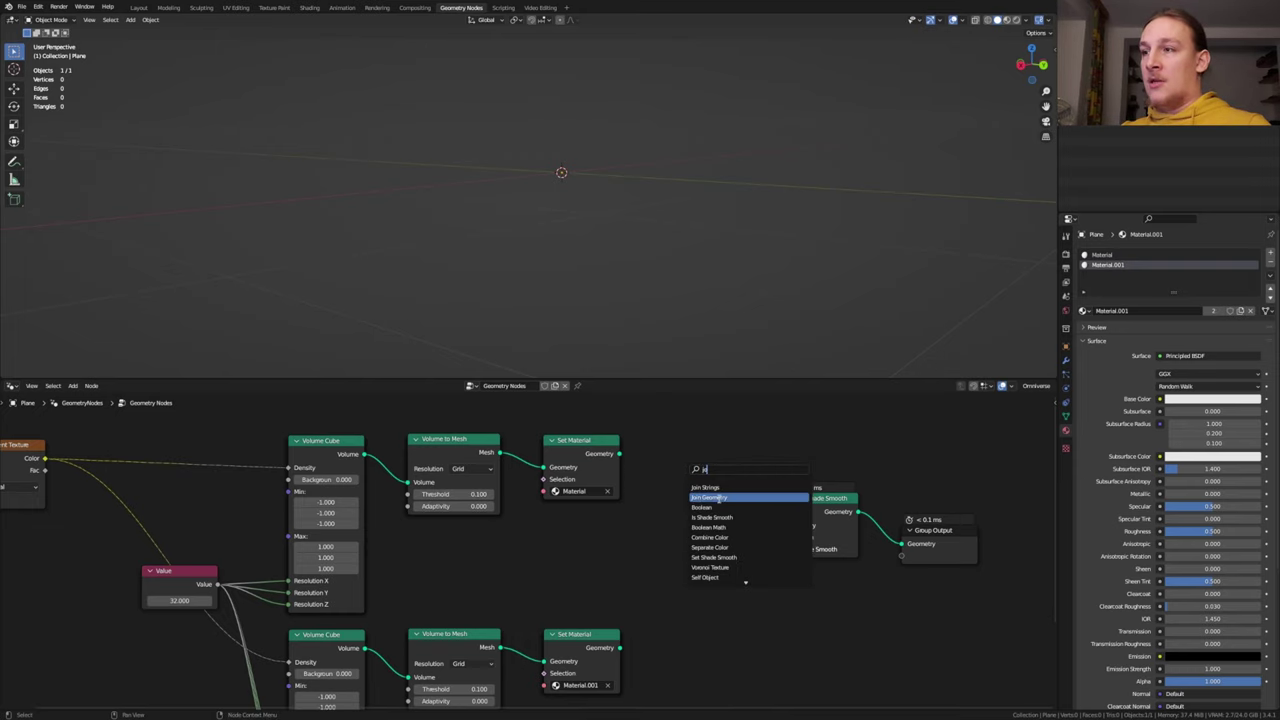
{"action": "left_click", "coordinate": [709, 497]}
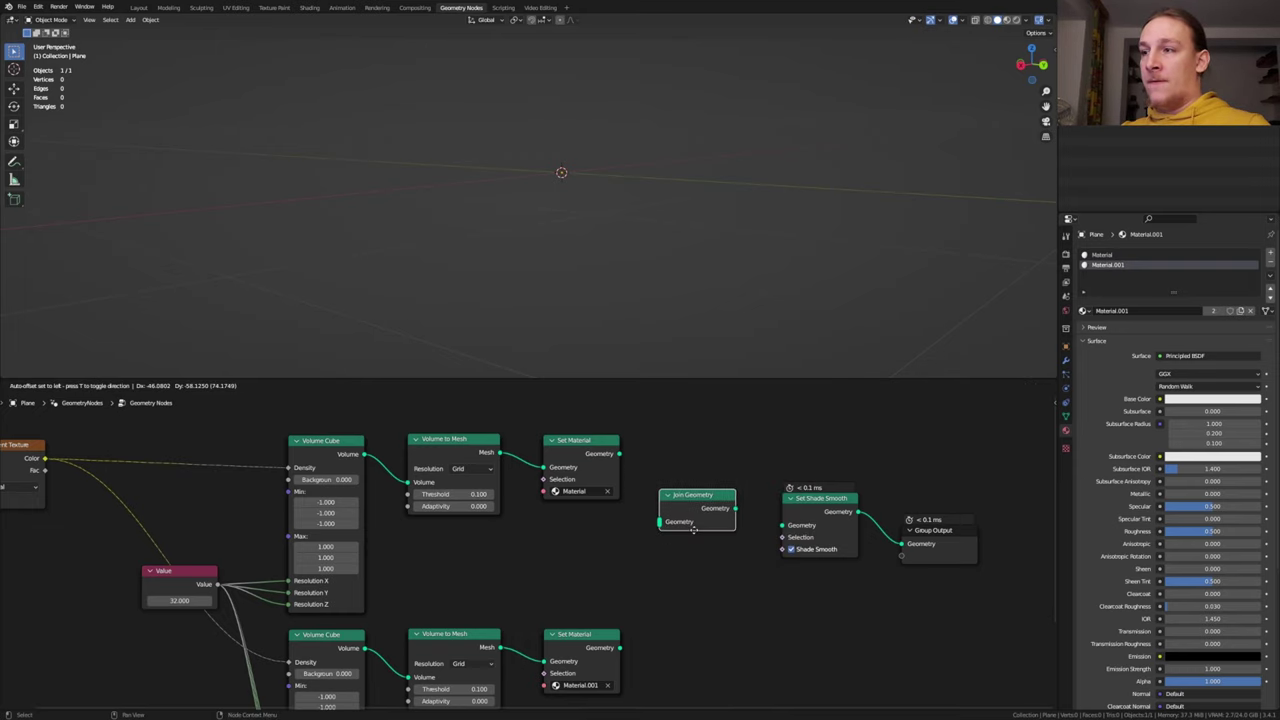
{"action": "left_click", "coordinate": [691, 530]}
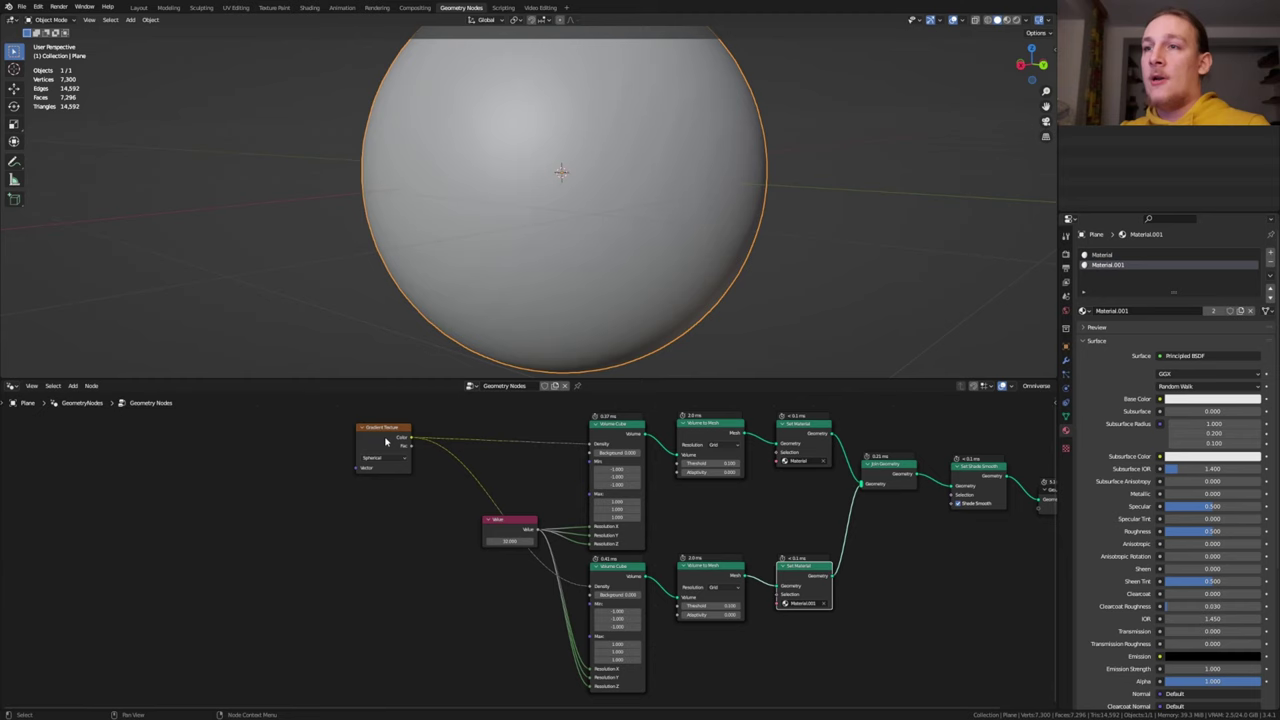
Make room beside the Gradient Texture and insert a 4D Musgrave Texture on its link to the lower Volume Cube's Density.
{"action": "left_click_drag", "start_coordinate": [386, 441], "coordinate": [100, 466]}
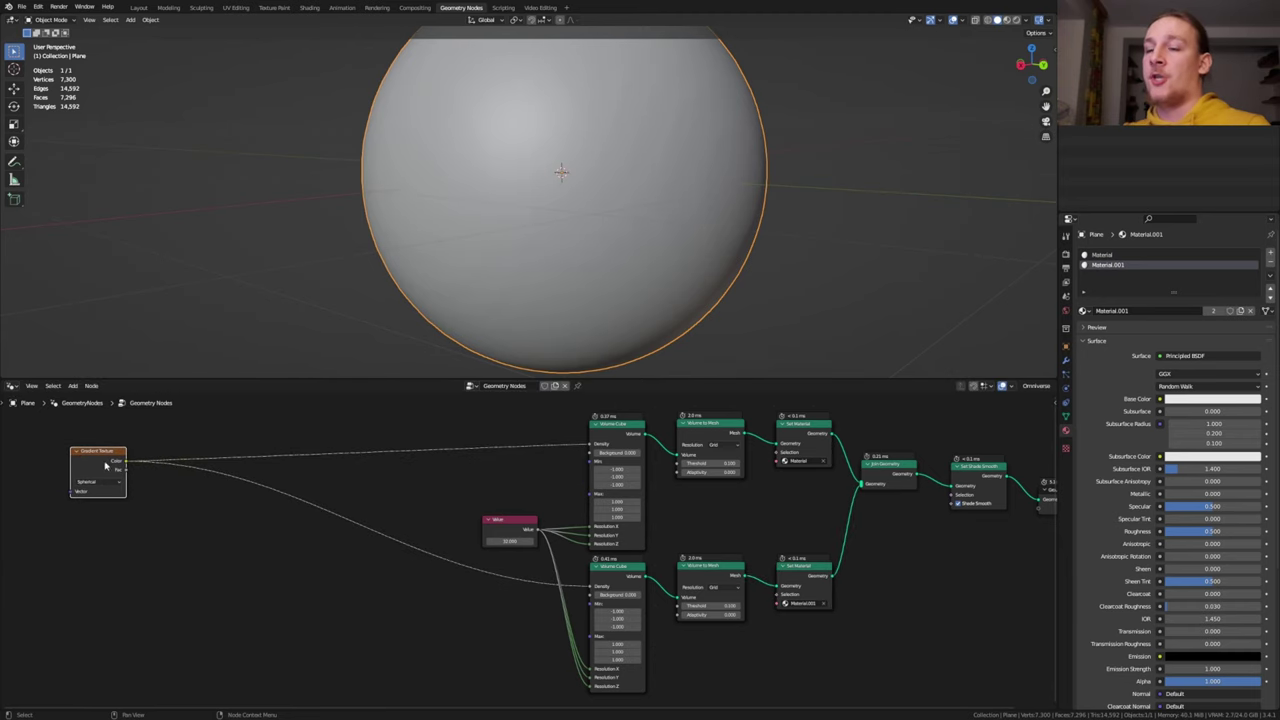
{"action": "scroll", "coordinate": [100, 466], "scroll_direction": "up", "scroll_amount": 2}
{"action": "key", "text": "shift+a"}
{"action": "type", "text": "mu"}
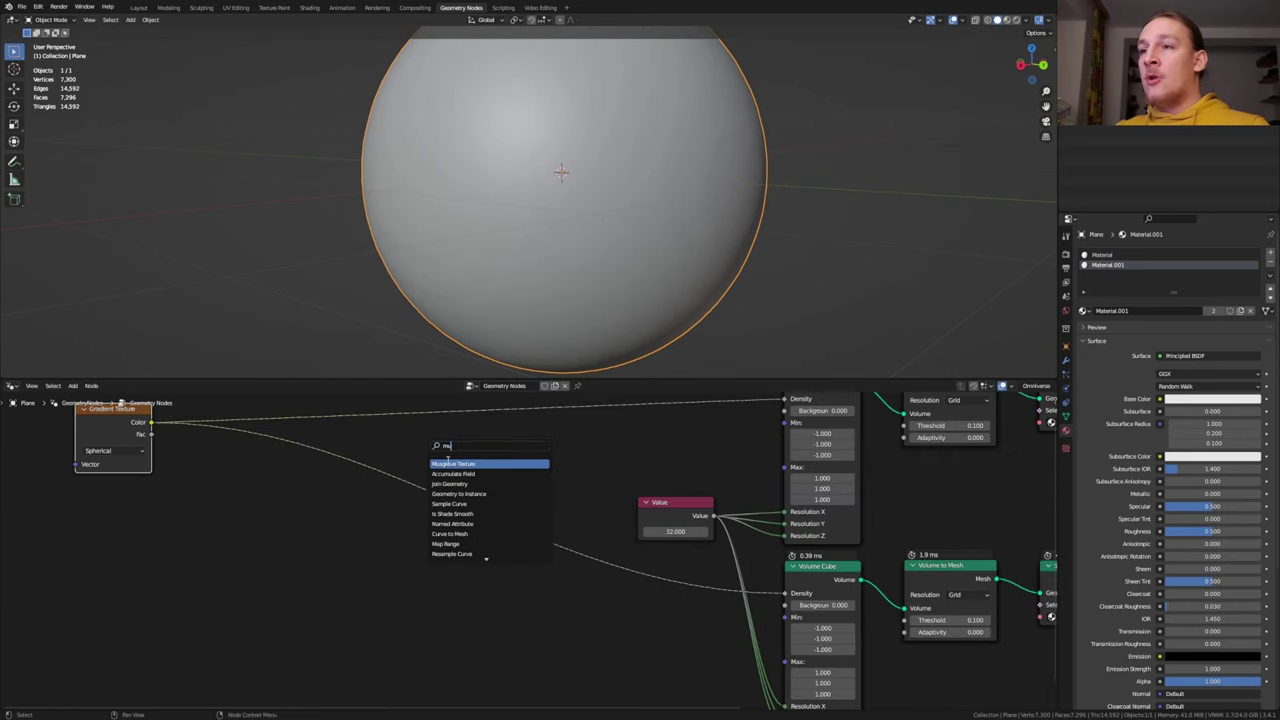
{"action": "left_click", "coordinate": [447, 463]}
{"action": "left_click", "coordinate": [292, 470]}
{"action": "left_click", "coordinate": [294, 476]}
{"action": "left_click", "coordinate": [312, 525]}
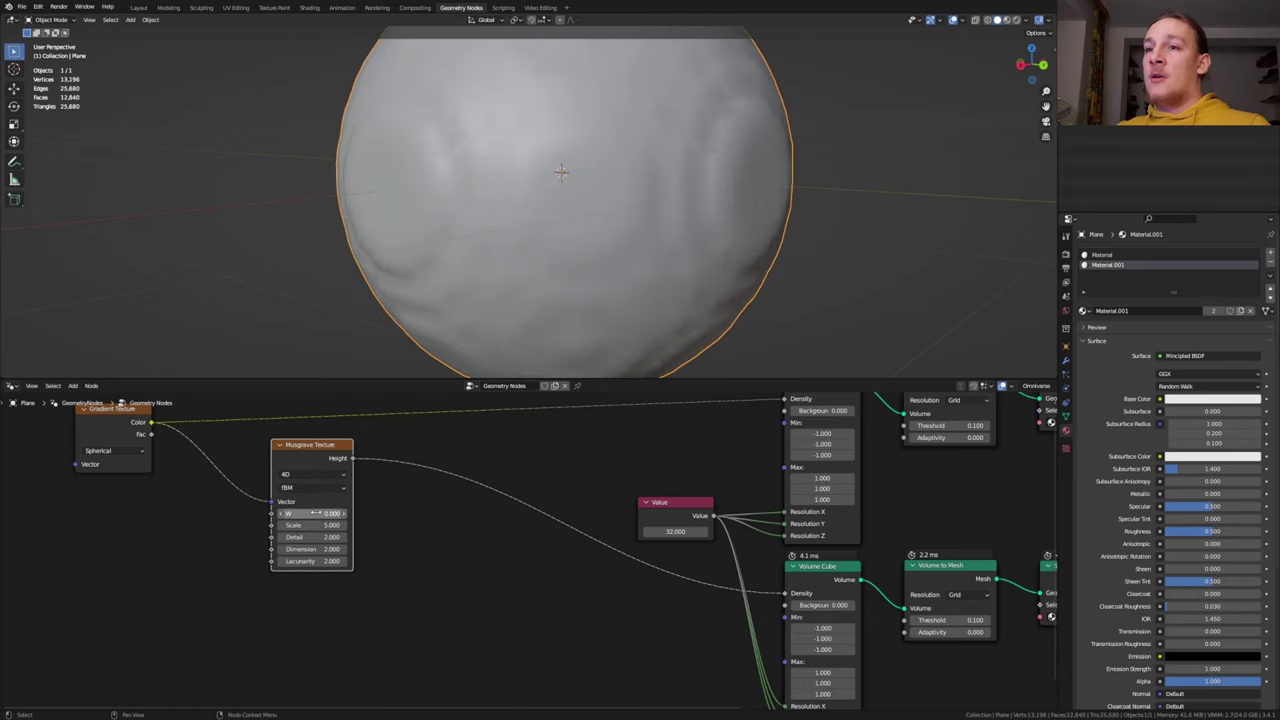
Set the Musgrave Texture's W to 2.5 and its Detail to 15.
{"action": "left_click", "coordinate": [316, 513]}
{"action": "type", "text": "2.5"}
{"action": "key", "text": "Return"}
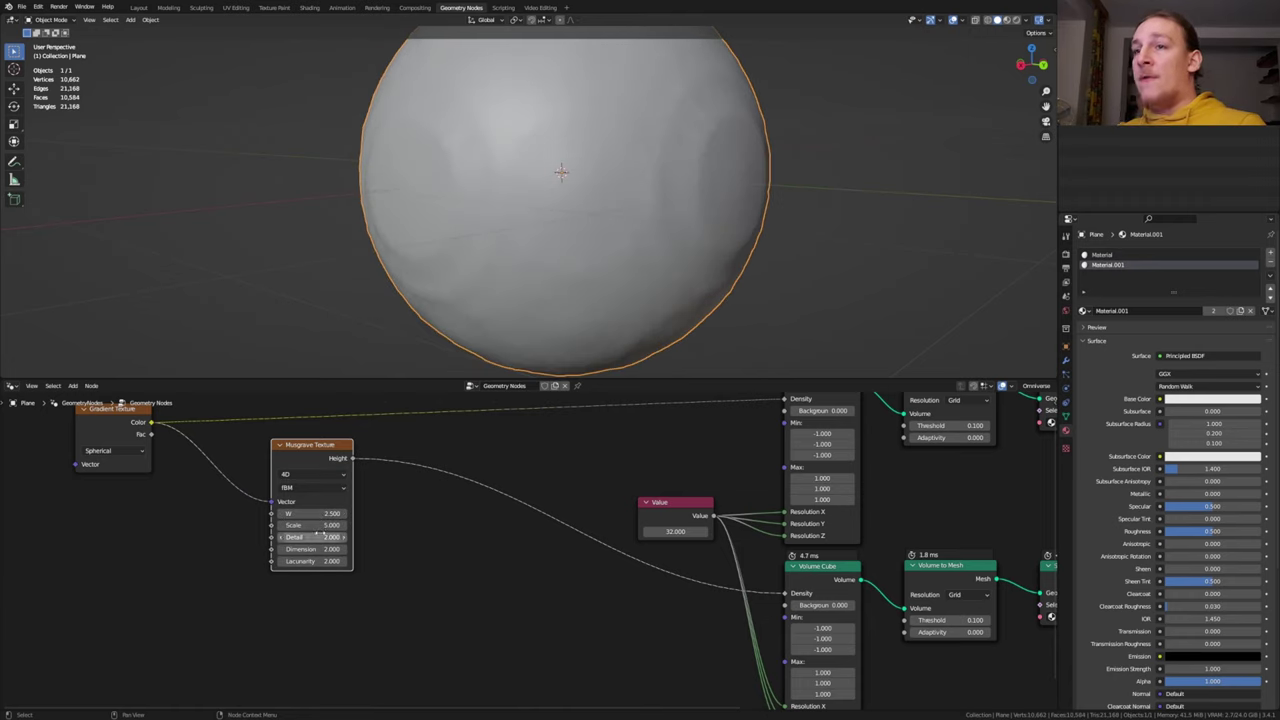
{"action": "left_click_drag", "start_coordinate": [320, 536], "coordinate": [400, 536]}
Duplicate the Musgrave Texture and link the original's Height output to the duplicate's Scale.
{"action": "left_click_drag", "start_coordinate": [308, 445], "coordinate": [321, 505]}
{"action": "key", "text": "shift+d"}
{"action": "left_click", "coordinate": [362, 433]}
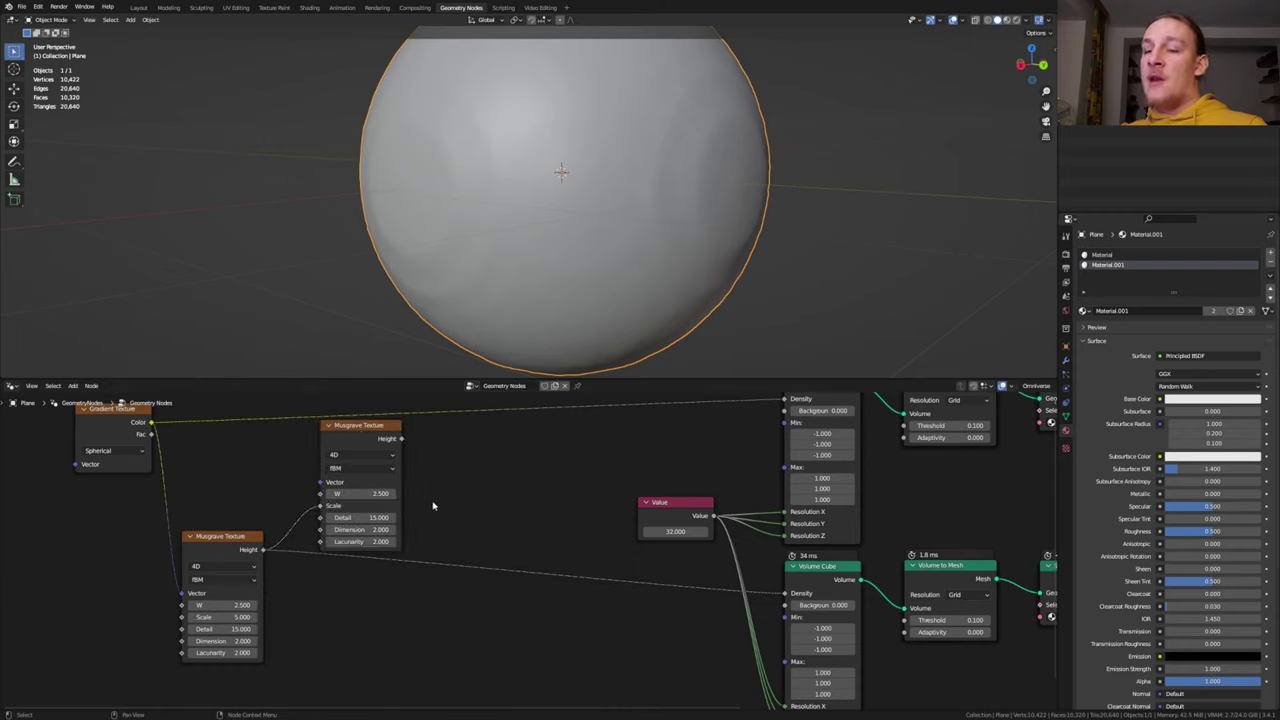
Add a Color Mix node fed by the second Musgrave in Factor and the first in A, with Result driving the lower Volume Cube's Density.
{"action": "key", "text": "shift+a"}
{"action": "type", "text": "m"}
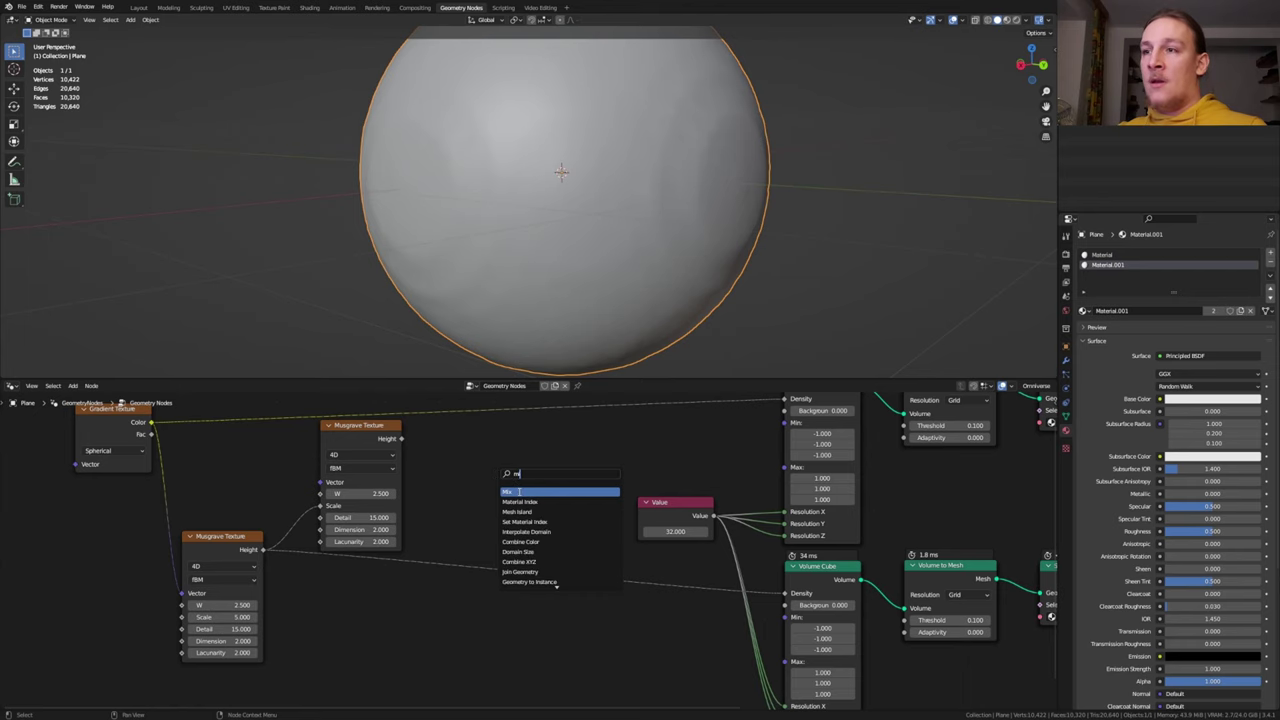
{"action": "left_click", "coordinate": [519, 492]}
{"action": "left_click", "coordinate": [512, 517]}
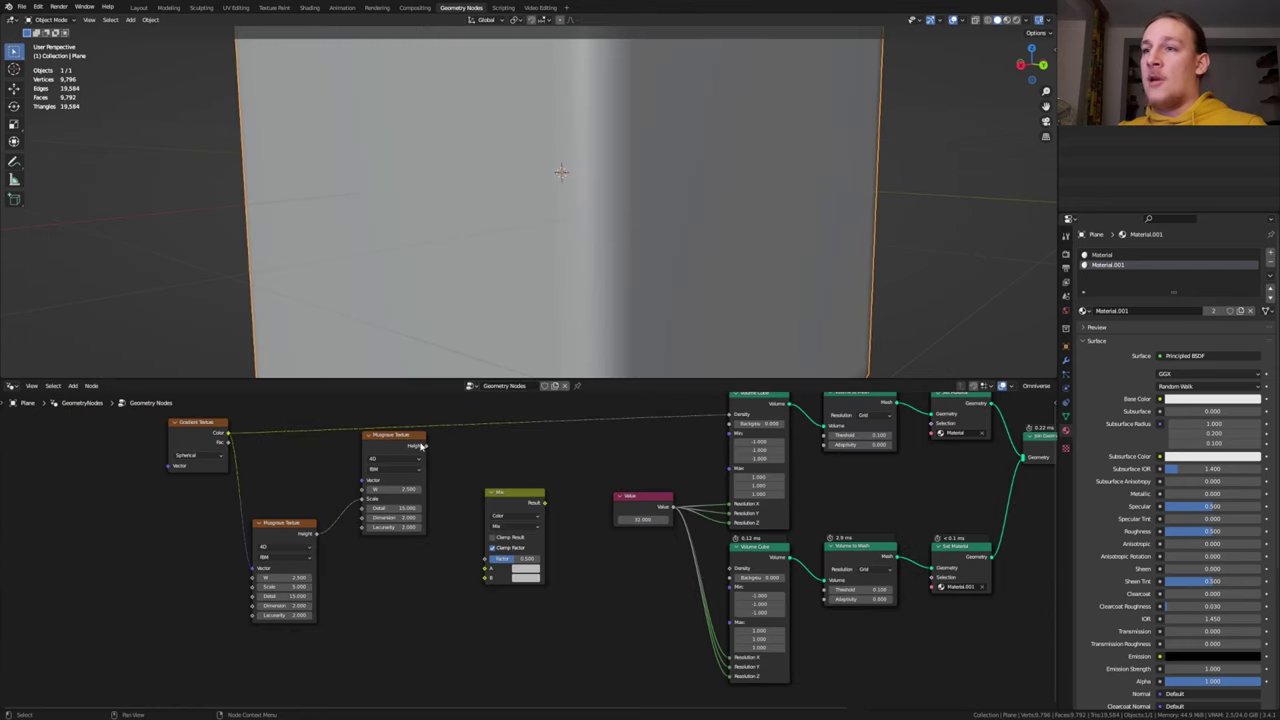
{"action": "left_click_drag", "start_coordinate": [421, 446], "coordinate": [486, 567]}
{"action": "left_click", "coordinate": [317, 536]}
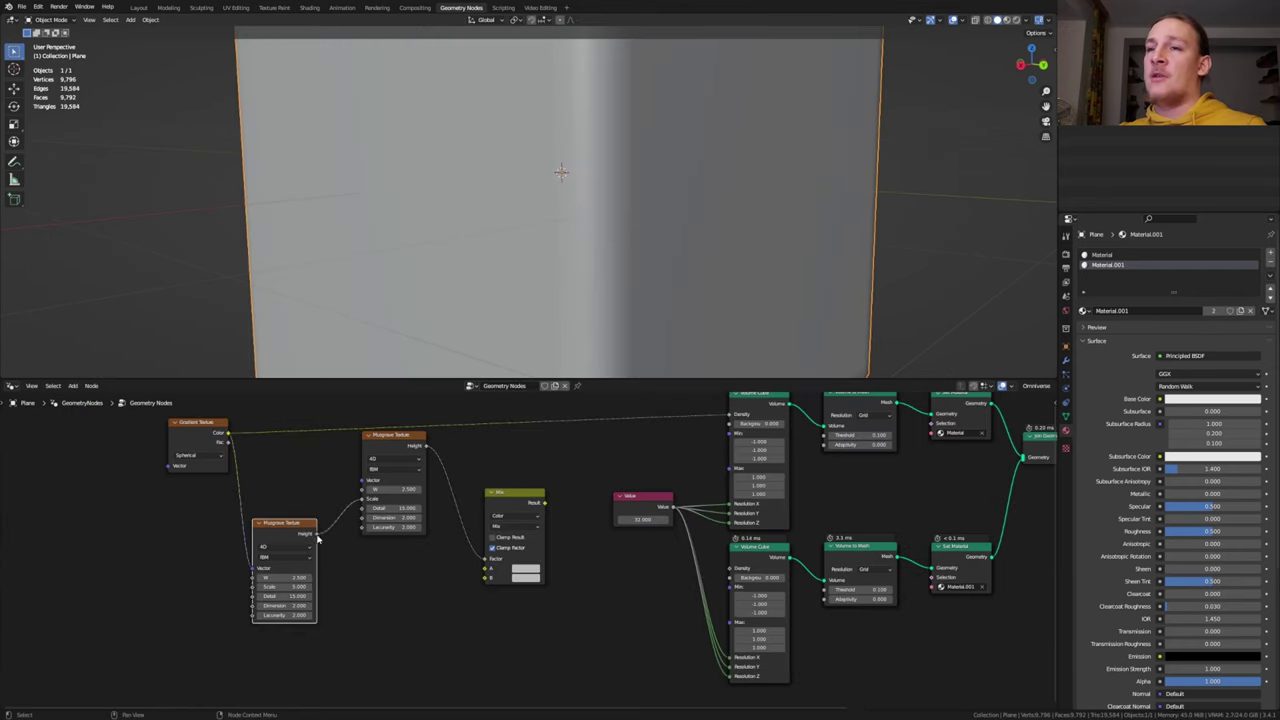
{"action": "left_click_drag", "start_coordinate": [317, 536], "coordinate": [490, 570]}
{"action": "left_click_drag", "start_coordinate": [544, 503], "coordinate": [729, 569]}
Add a Wave Texture below the Musgrave nodes and link its Color output to the Mix node's B input.
{"action": "key", "text": "shift+a"}
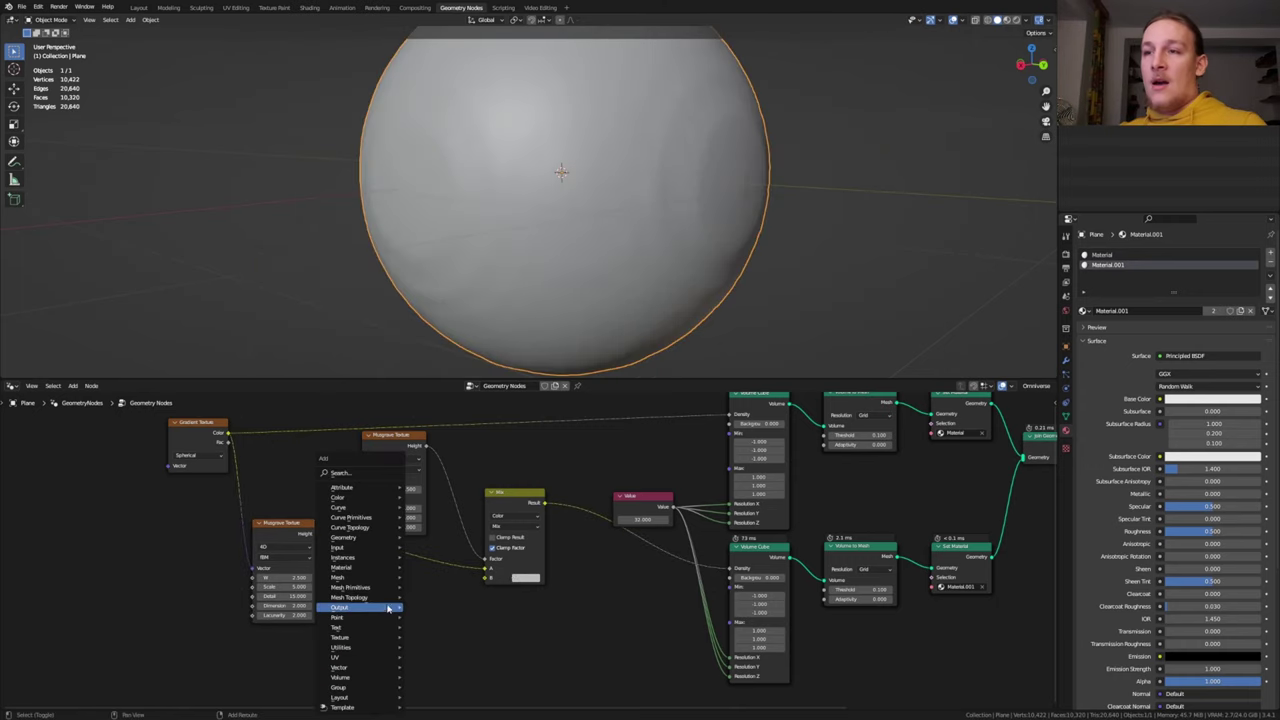
{"action": "type", "text": "wa"}
{"action": "left_click", "coordinate": [386, 492]}
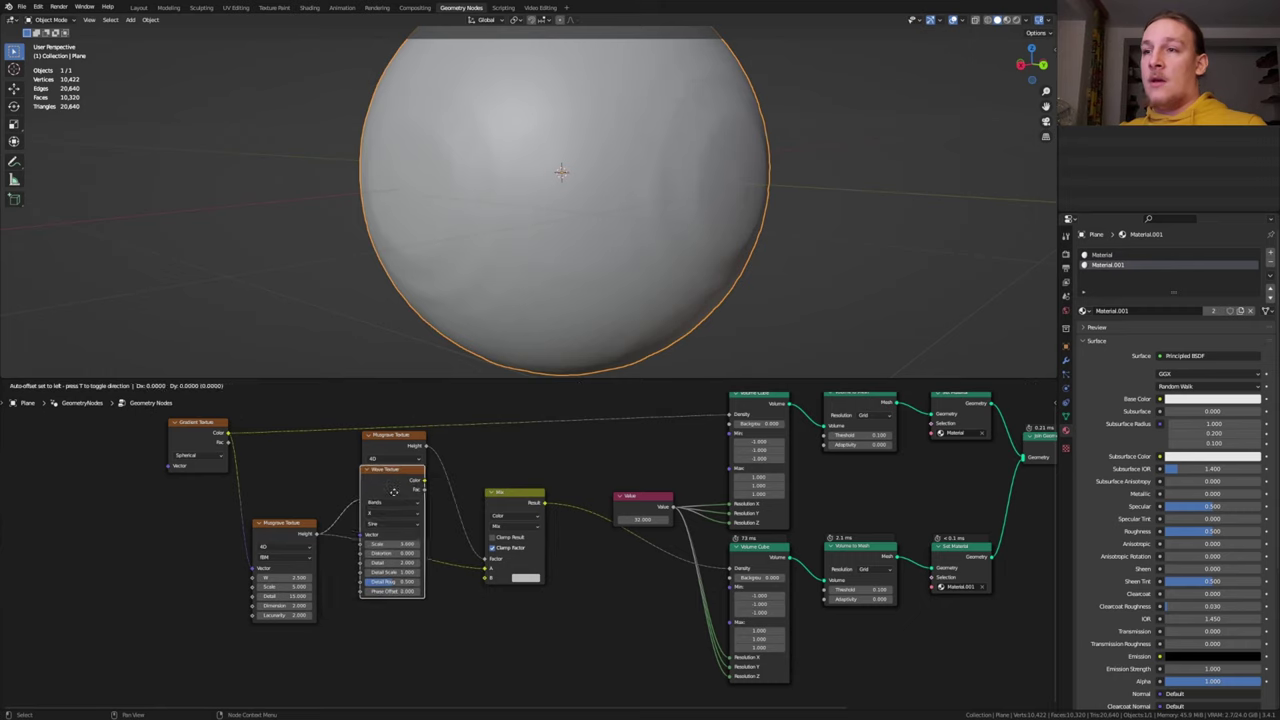
{"action": "left_click", "coordinate": [385, 618]}
{"action": "middle_click_drag", "start_coordinate": [387, 676], "coordinate": [395, 586]}
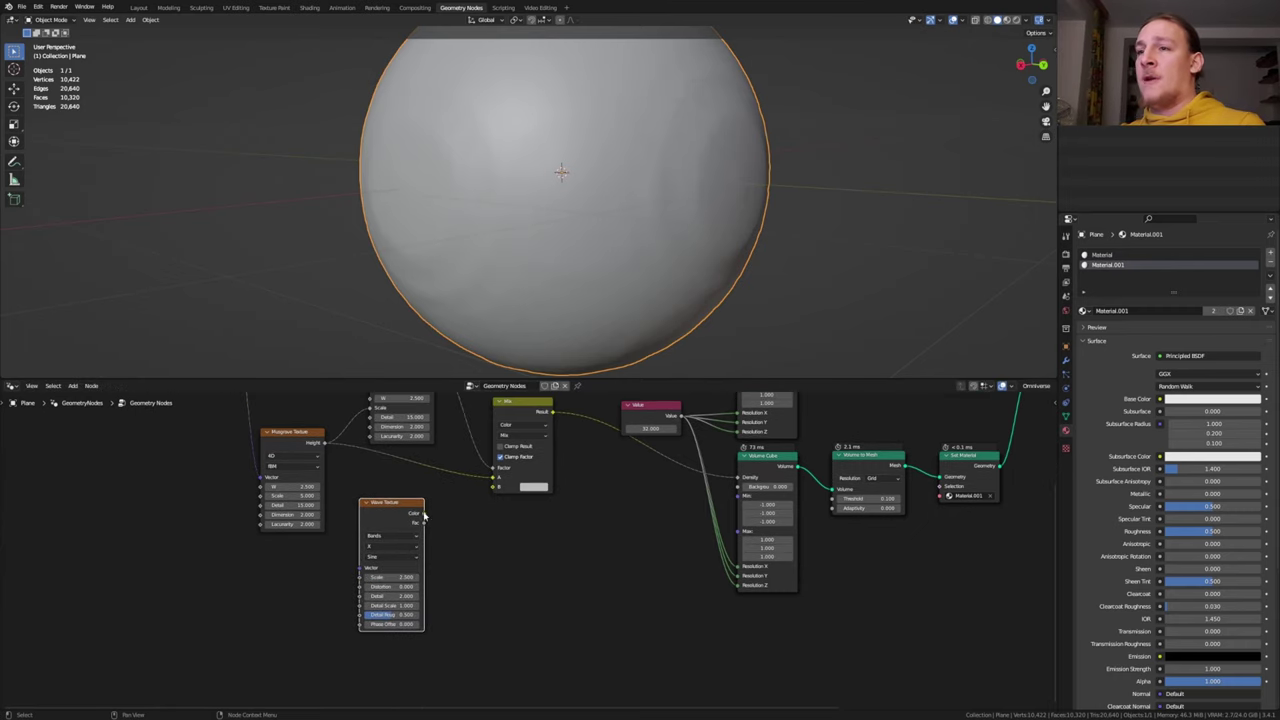
{"action": "left_click_drag", "start_coordinate": [423, 516], "coordinate": [493, 487]}
Set the second Musgrave Texture's W to 1 and move the gradient's link on the first Musgrave from Vector to Scale.
{"action": "scroll", "coordinate": [493, 487], "scroll_direction": "up", "scroll_amount": 2}
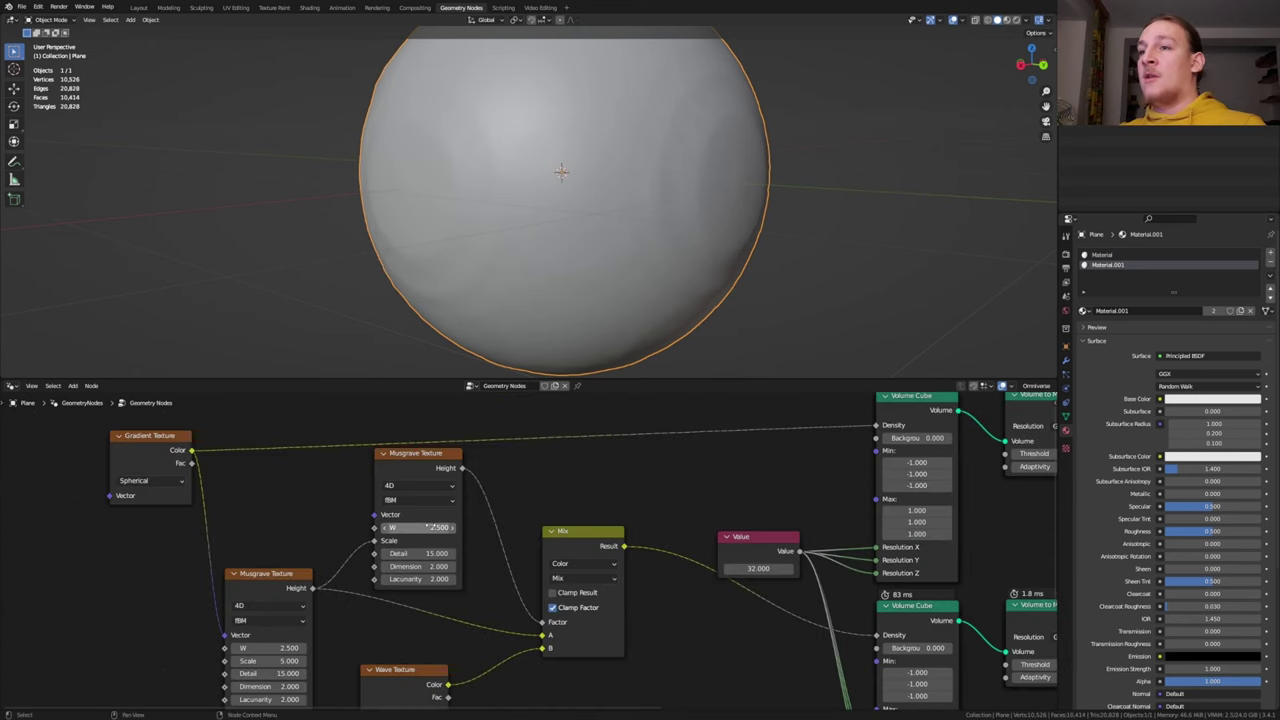
{"action": "double_click", "coordinate": [432, 527]}
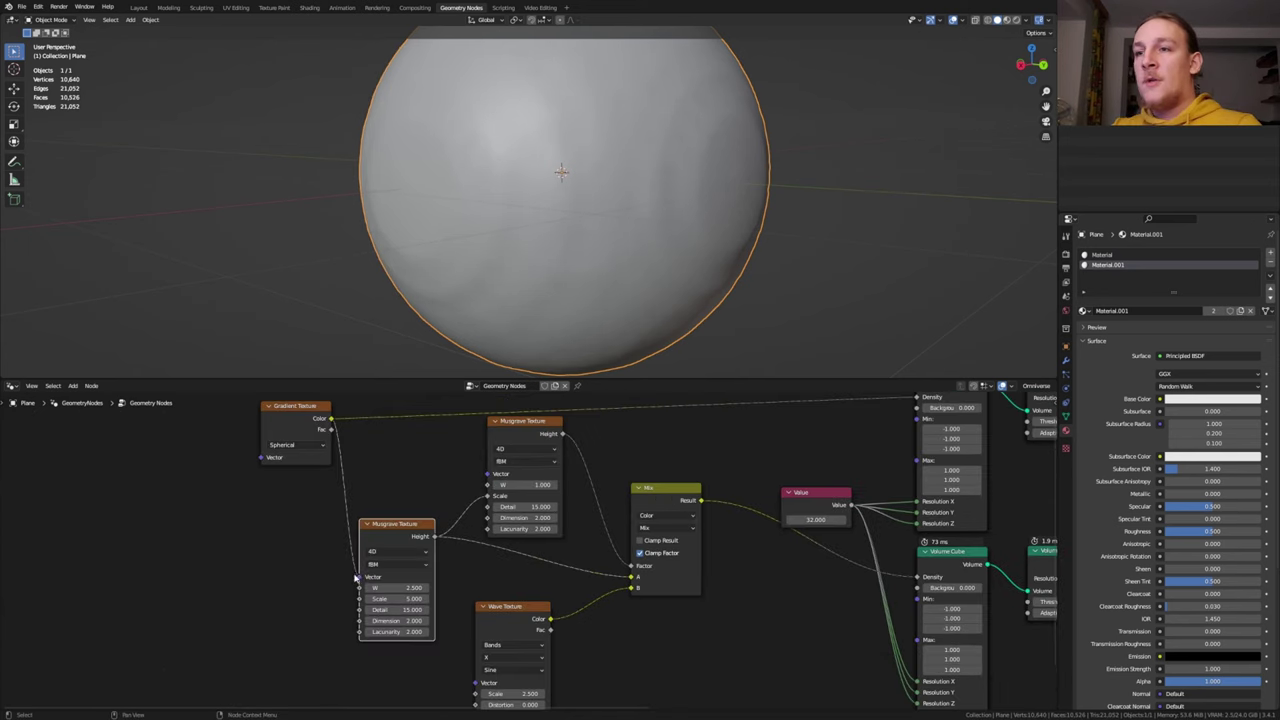
{"action": "left_click_drag", "start_coordinate": [358, 577], "coordinate": [360, 597]}
Set the Wave Texture's Distortion to 10.
{"action": "scroll", "coordinate": [485, 640], "scroll_direction": "up", "scroll_amount": 4}
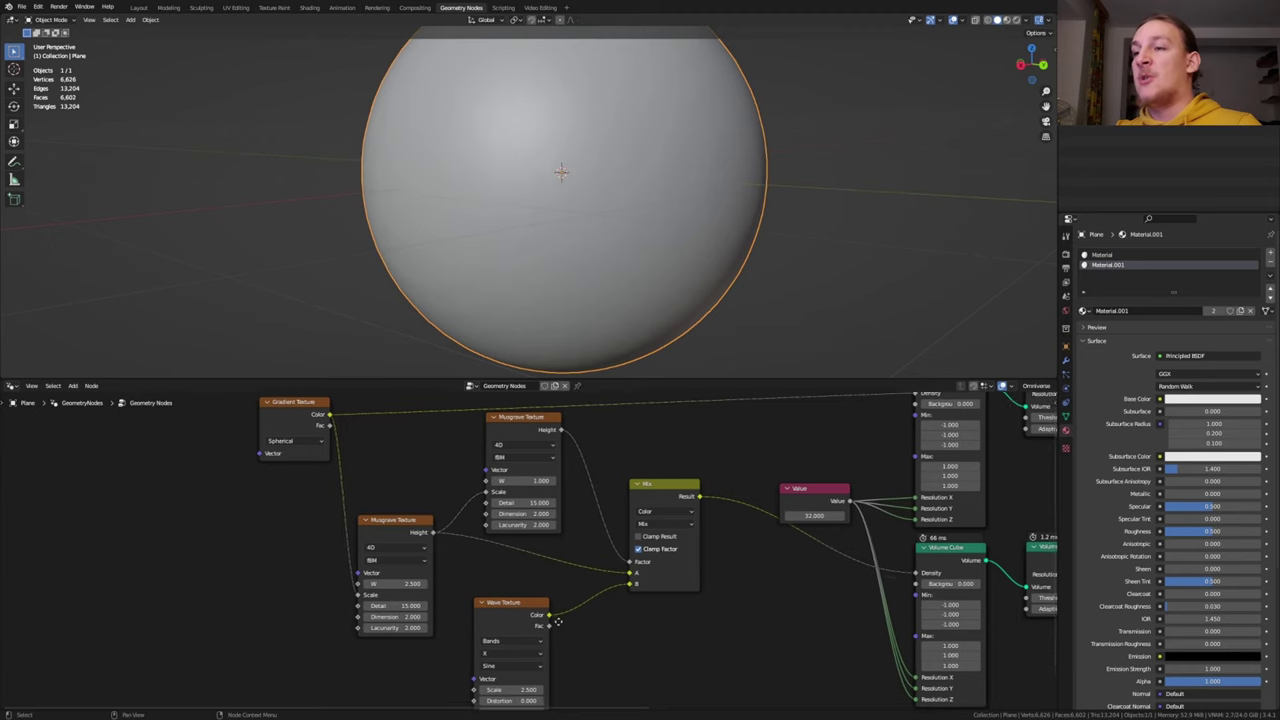
{"action": "double_click", "coordinate": [501, 620]}
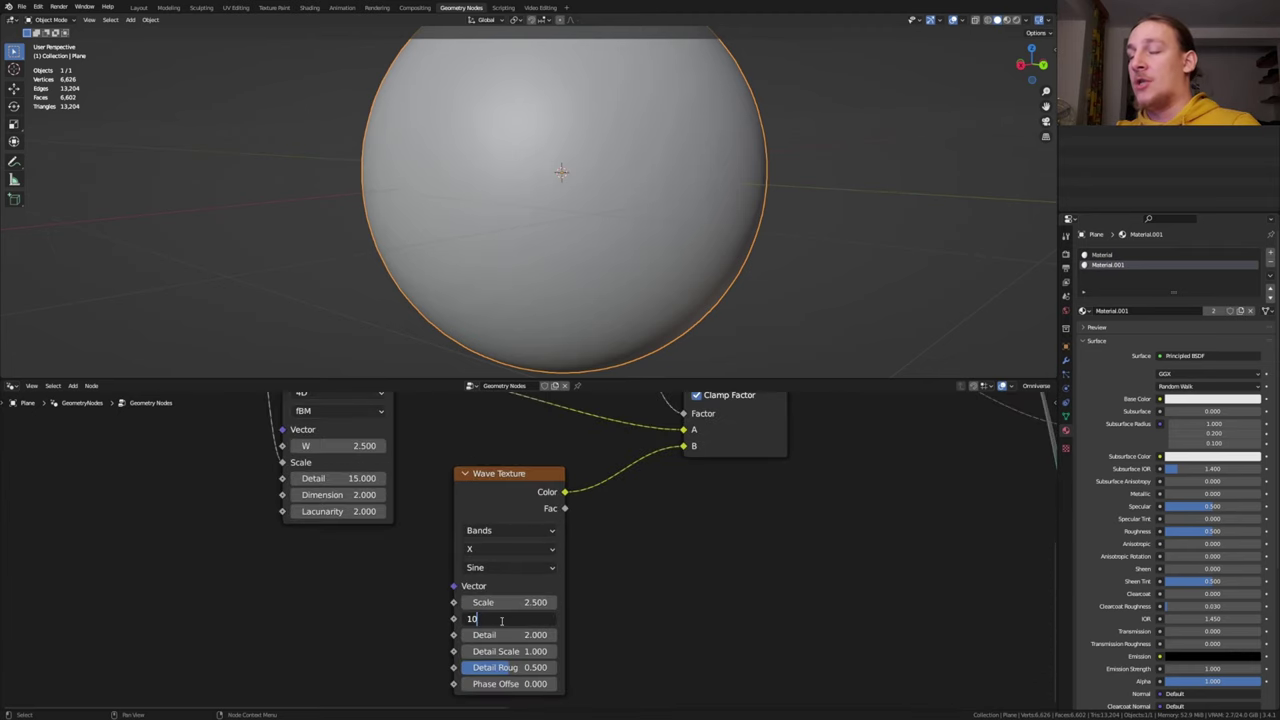
{"action": "type", "text": "10"}
{"action": "key", "text": "Return"}
Insert a Musgrave duplicate before the upper Volume Cube's Density, with the gradient linked to its Detail and the Mix Result to its Vector.
{"action": "scroll", "coordinate": [309, 556], "scroll_direction": "down", "scroll_amount": 4}
{"action": "key", "text": "shift+d"}
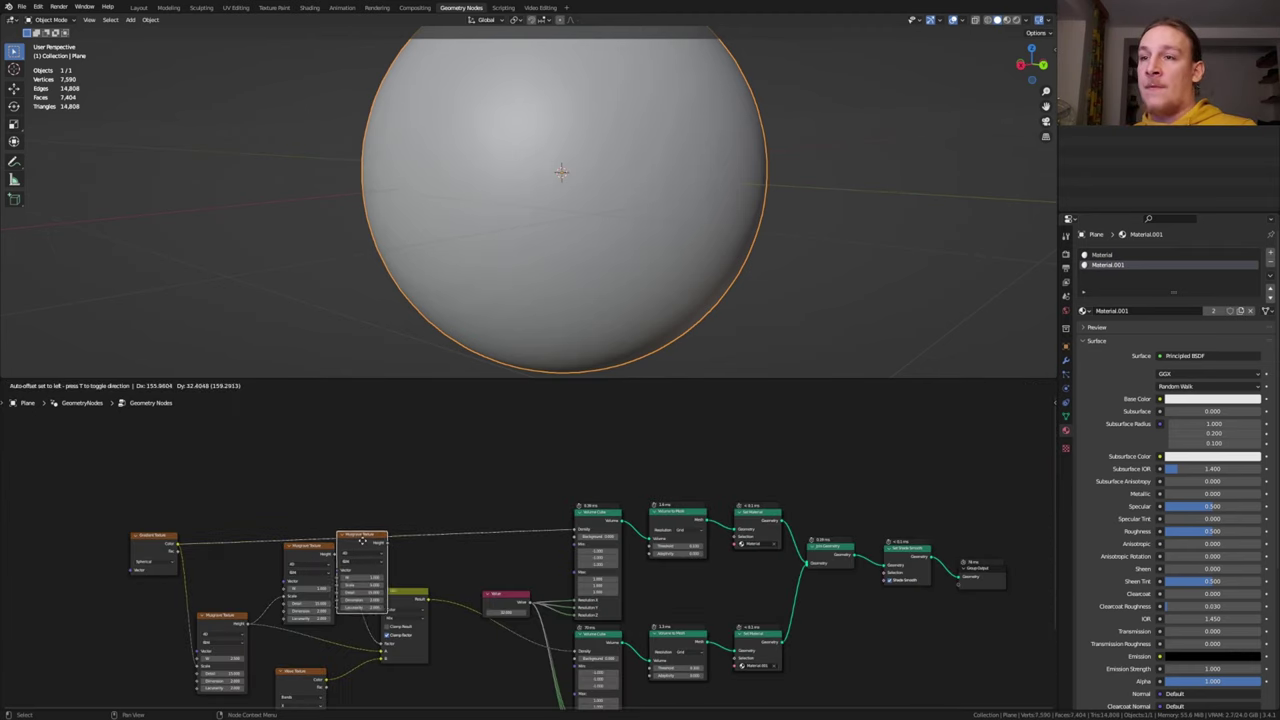
{"action": "left_click", "coordinate": [448, 496]}
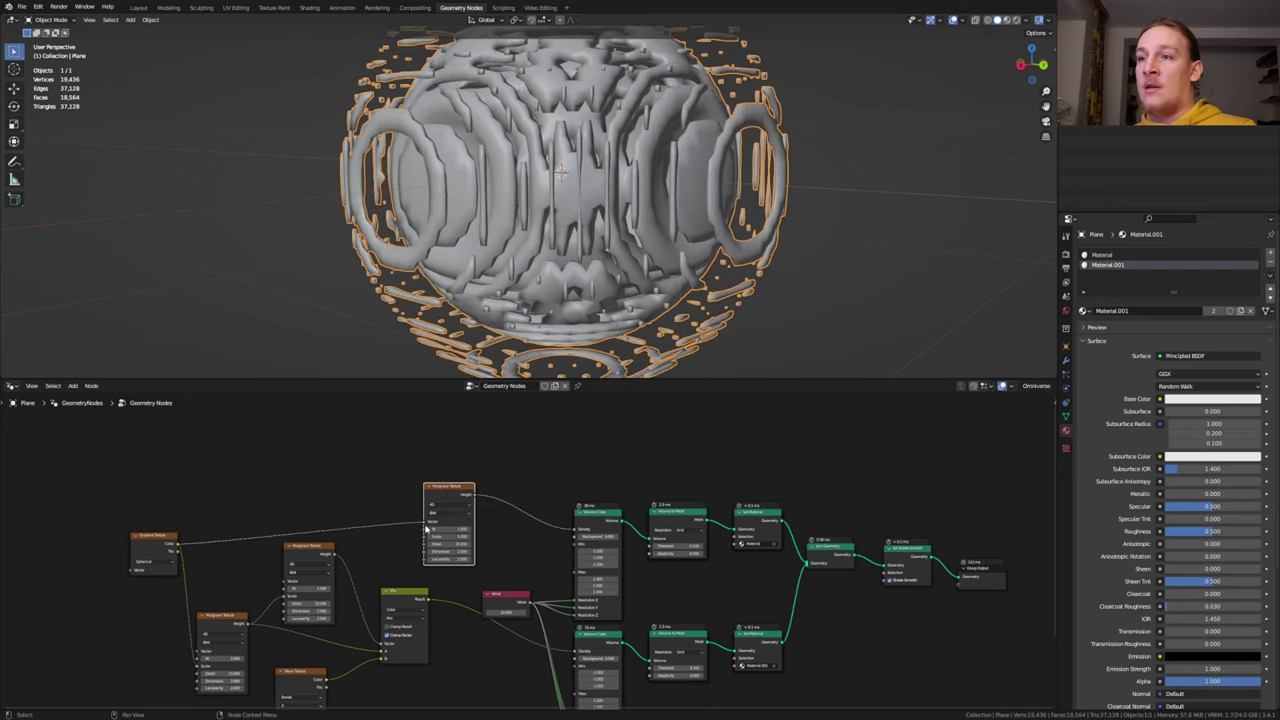
{"action": "left_click_drag", "start_coordinate": [426, 528], "coordinate": [426, 557]}
{"action": "left_click_drag", "start_coordinate": [428, 601], "coordinate": [460, 522]}
Set the upper Musgrave Texture's W to 1.15 and the resolution Value node to 250.
{"action": "scroll", "coordinate": [447, 522], "scroll_direction": "up", "scroll_amount": 2}
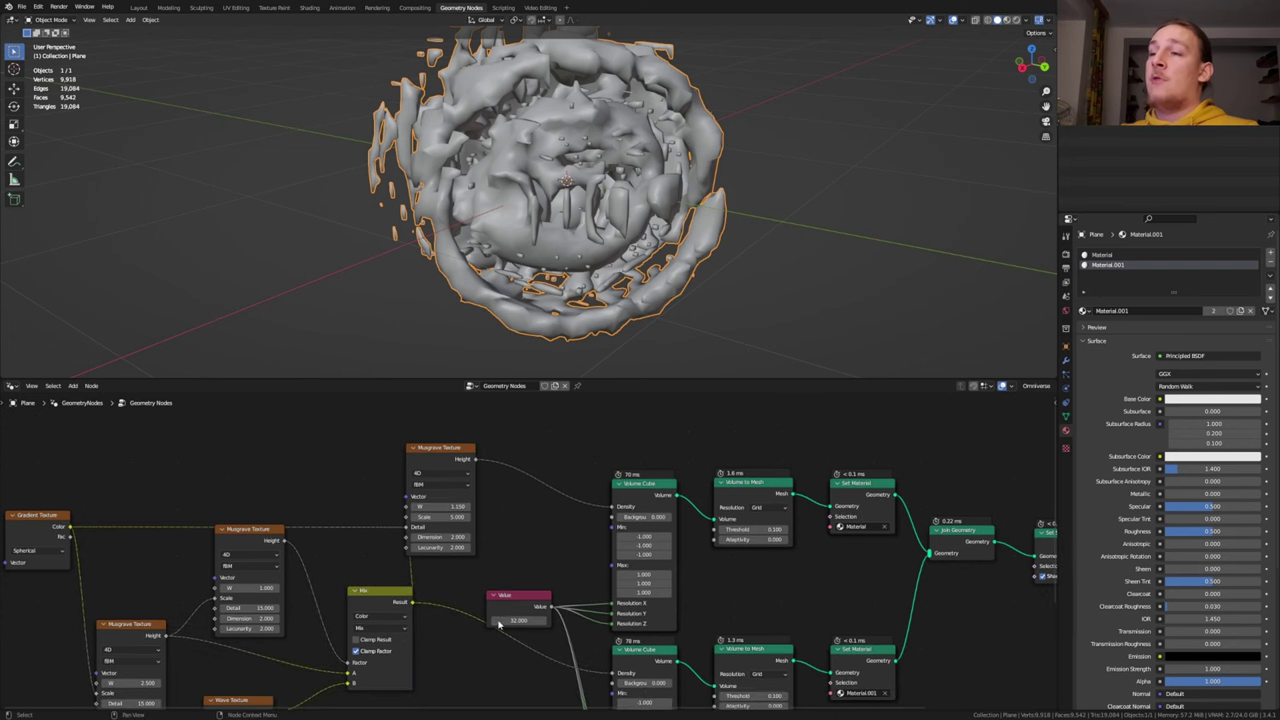
{"action": "scroll", "coordinate": [517, 632], "scroll_direction": "up", "scroll_amount": 2}
{"action": "scroll", "coordinate": [510, 626], "scroll_direction": "up", "scroll_amount": 1}
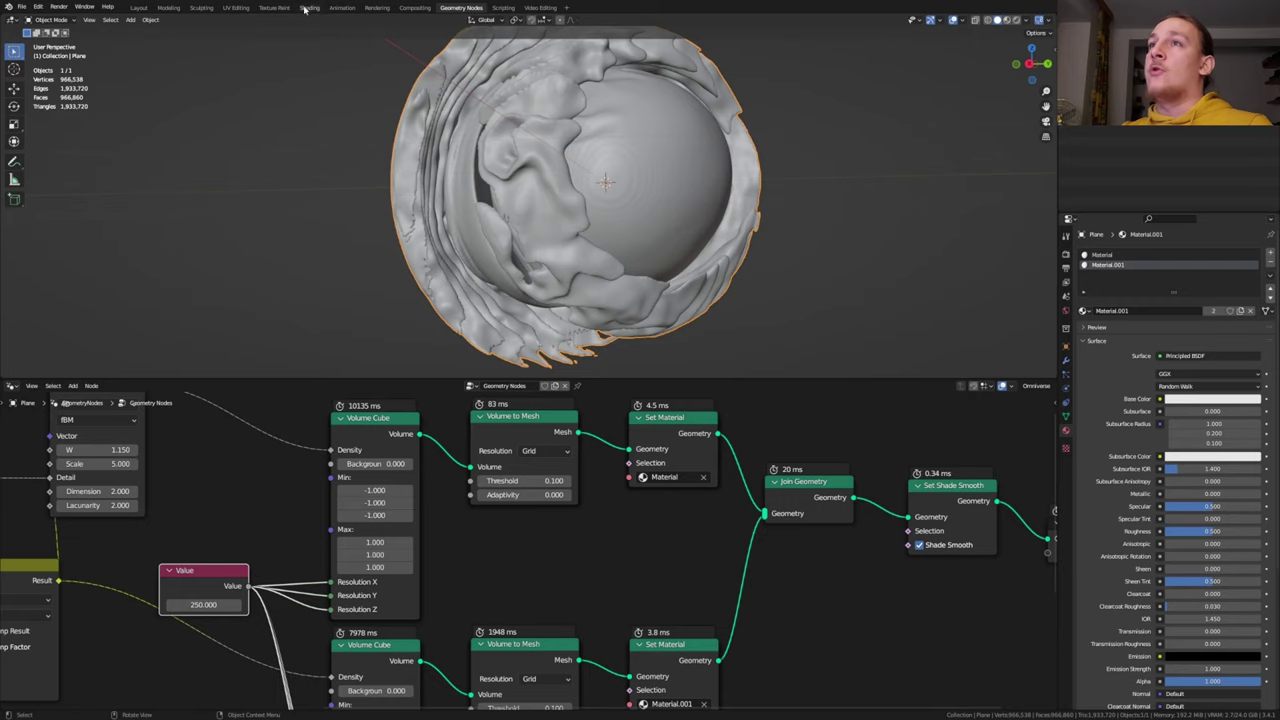
Switch to the Shading workspace, select the first material slot, Material, and display the viewport in rendered shading.
{"action": "left_click", "coordinate": [309, 8]}
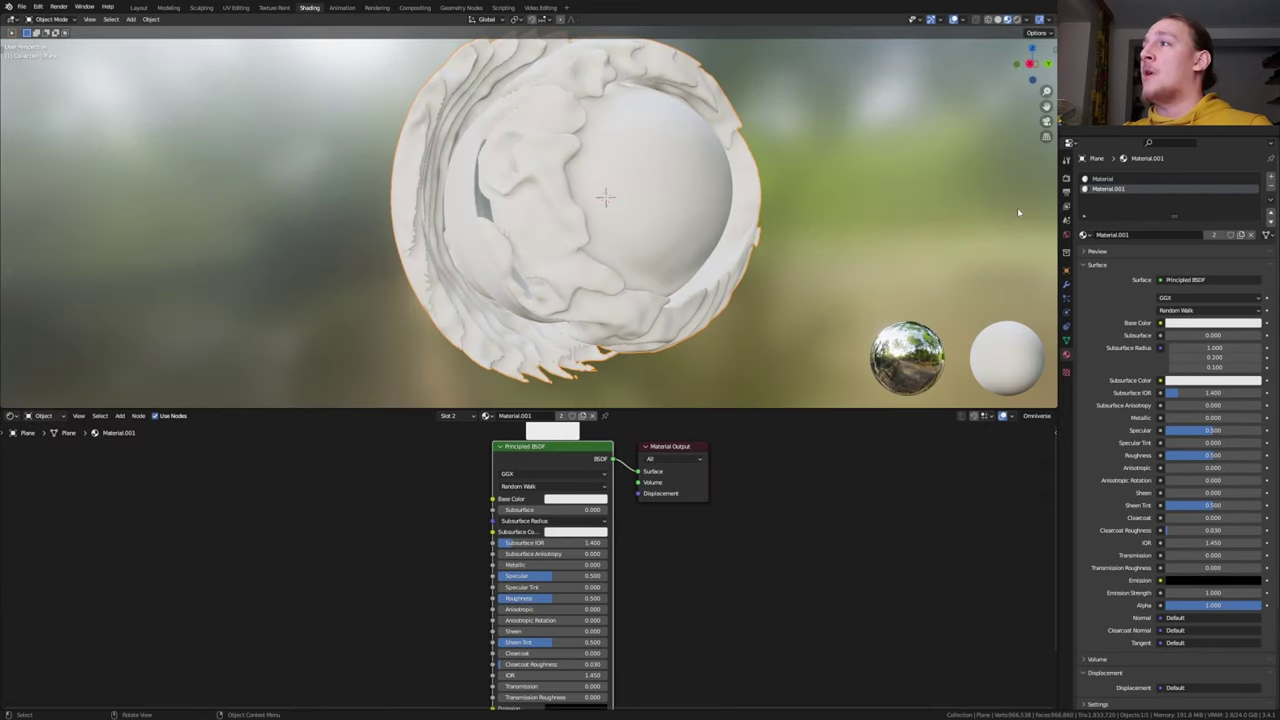
{"action": "left_click", "coordinate": [1118, 179]}
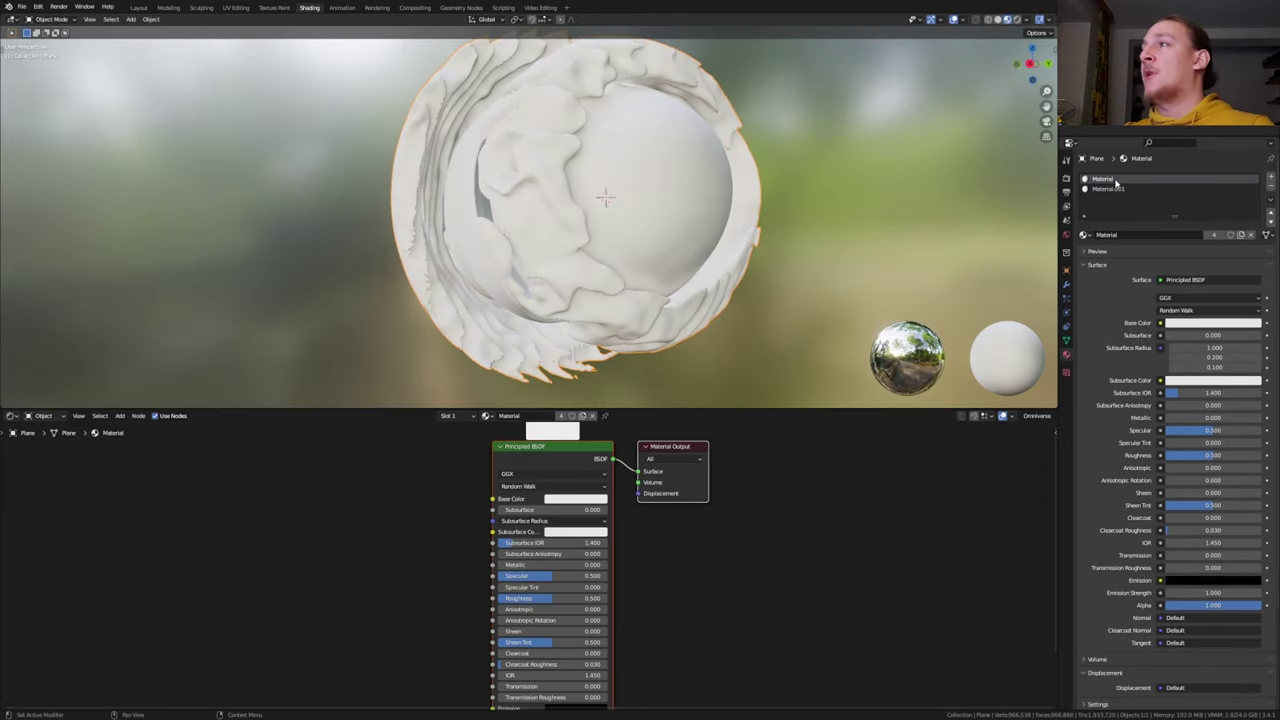
{"action": "left_click", "coordinate": [1017, 20]}
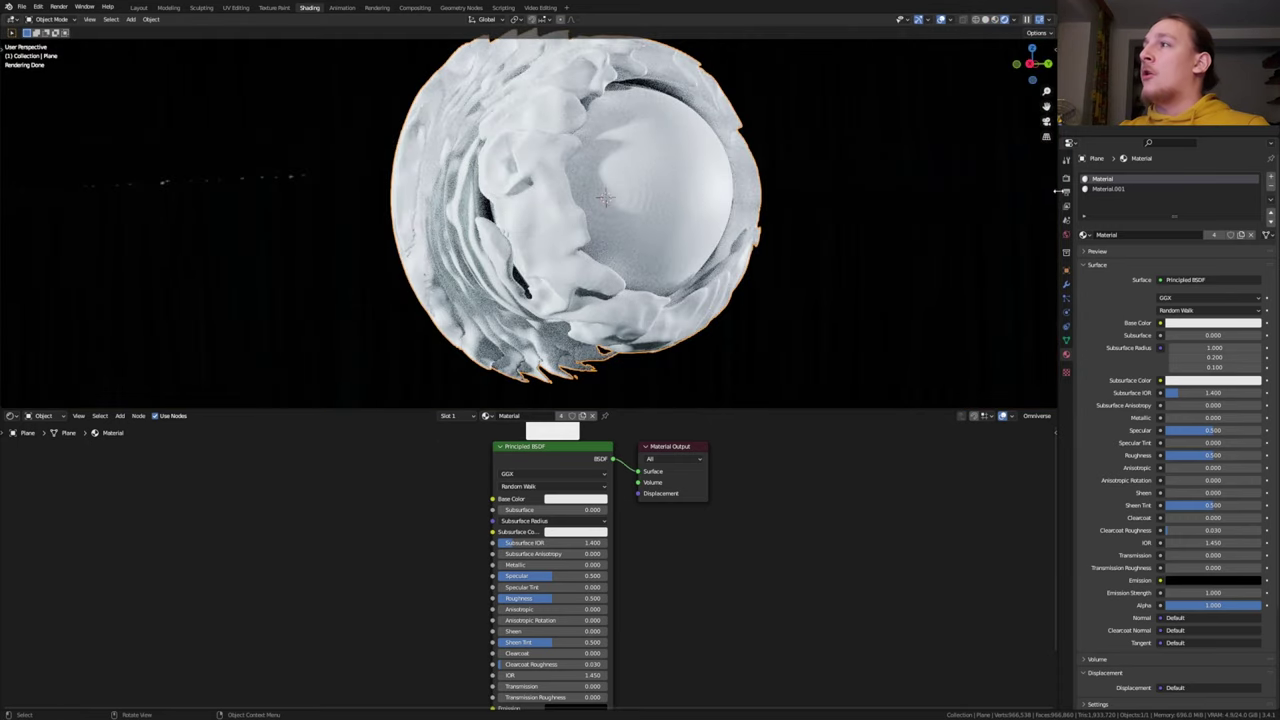
Make the render film transparent and show the color management and world environment settings.
{"action": "left_click", "coordinate": [1067, 178]}
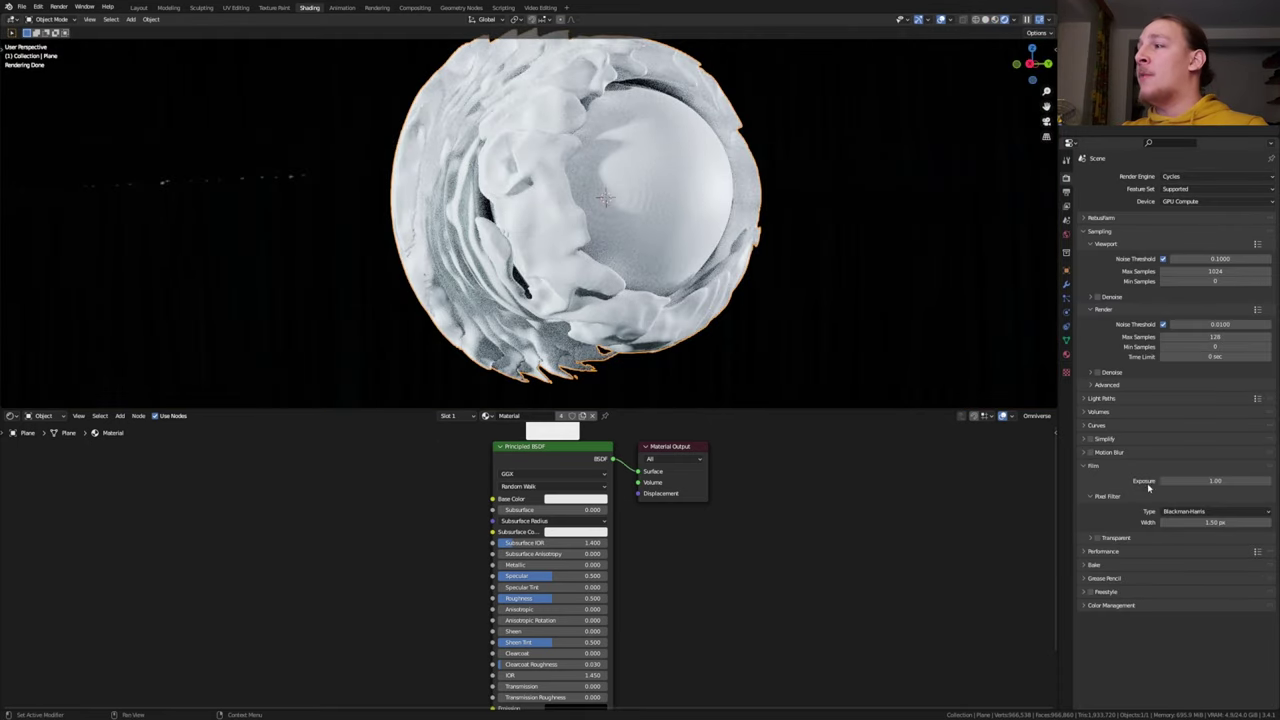
{"action": "left_click", "coordinate": [1097, 538]}
{"action": "left_click", "coordinate": [1098, 606]}
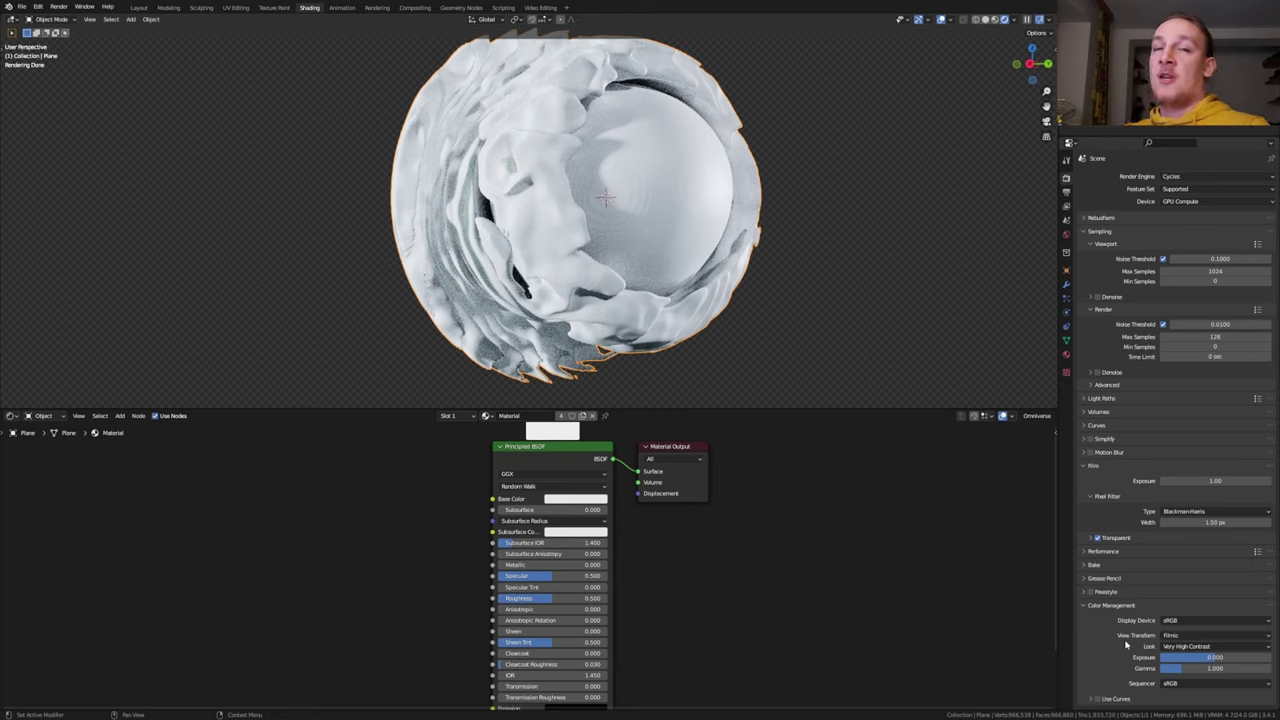
{"action": "left_click", "coordinate": [1067, 237]}
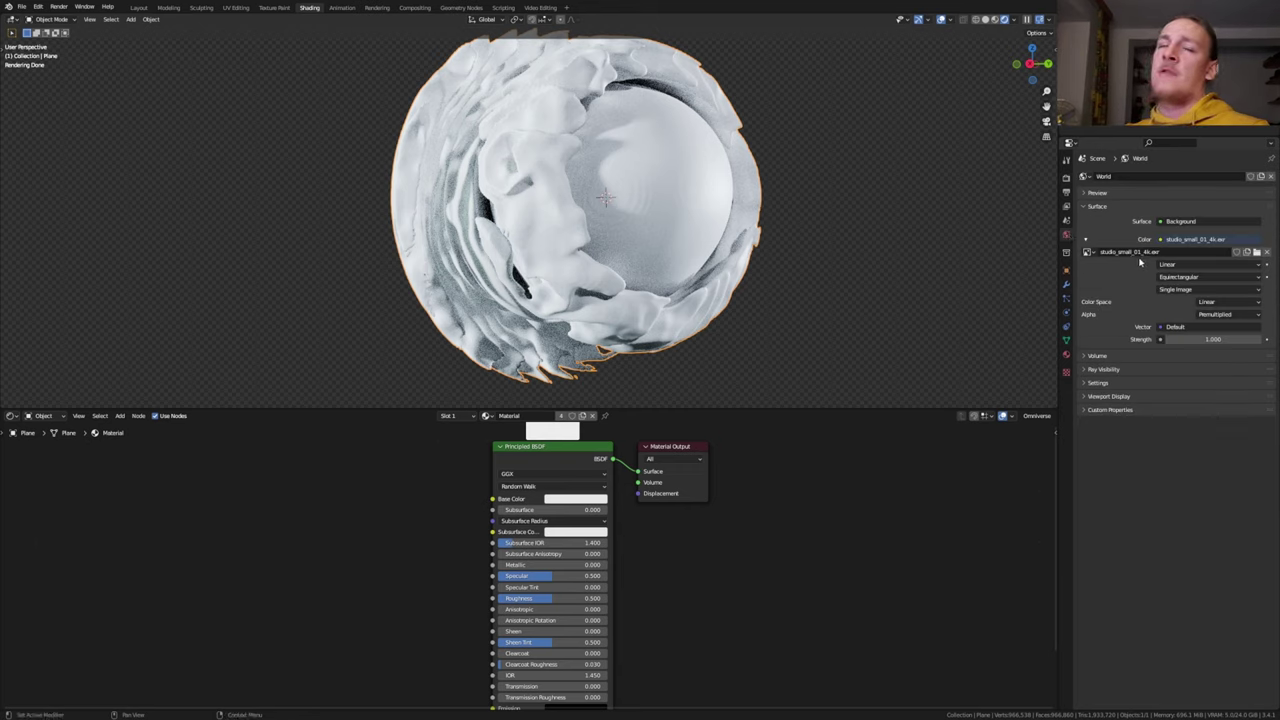
Replace the Principled BSDF in Material with a Mix Shader connected to the Material Output's Surface.
{"action": "left_click", "coordinate": [546, 454]}
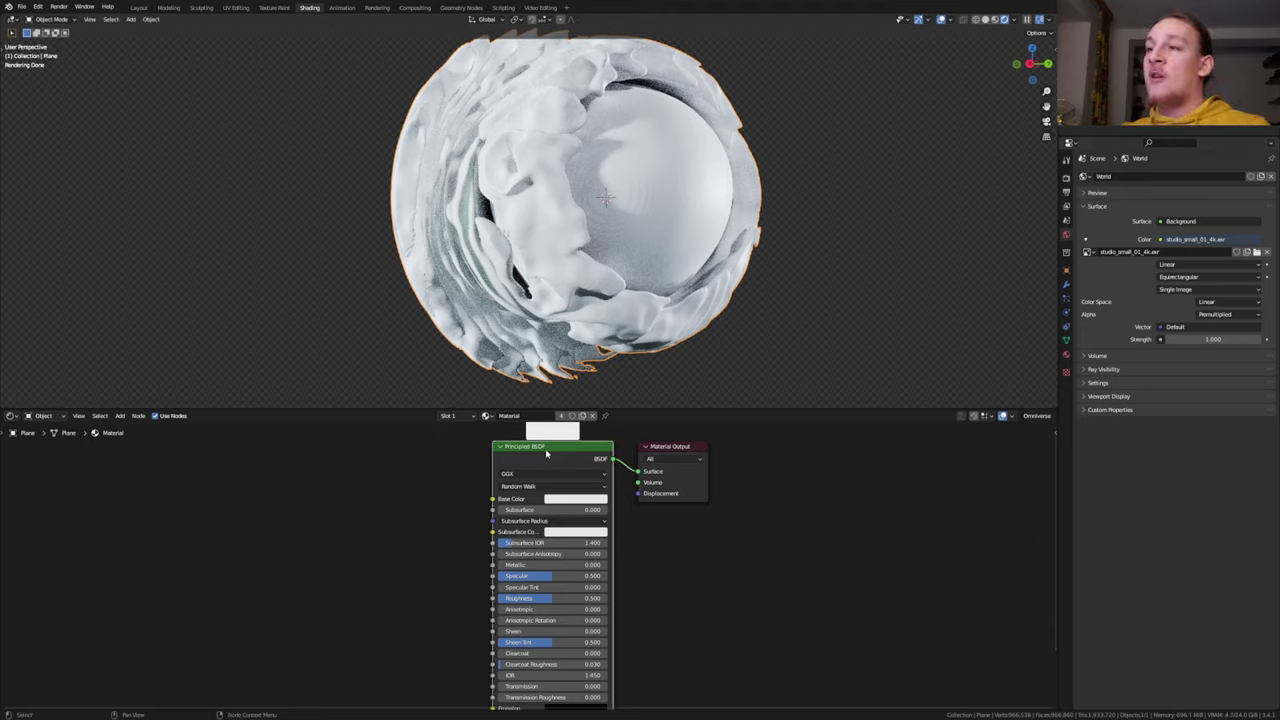
{"action": "key", "text": "x"}
{"action": "key", "text": "shift+a"}
{"action": "type", "text": "mi"}
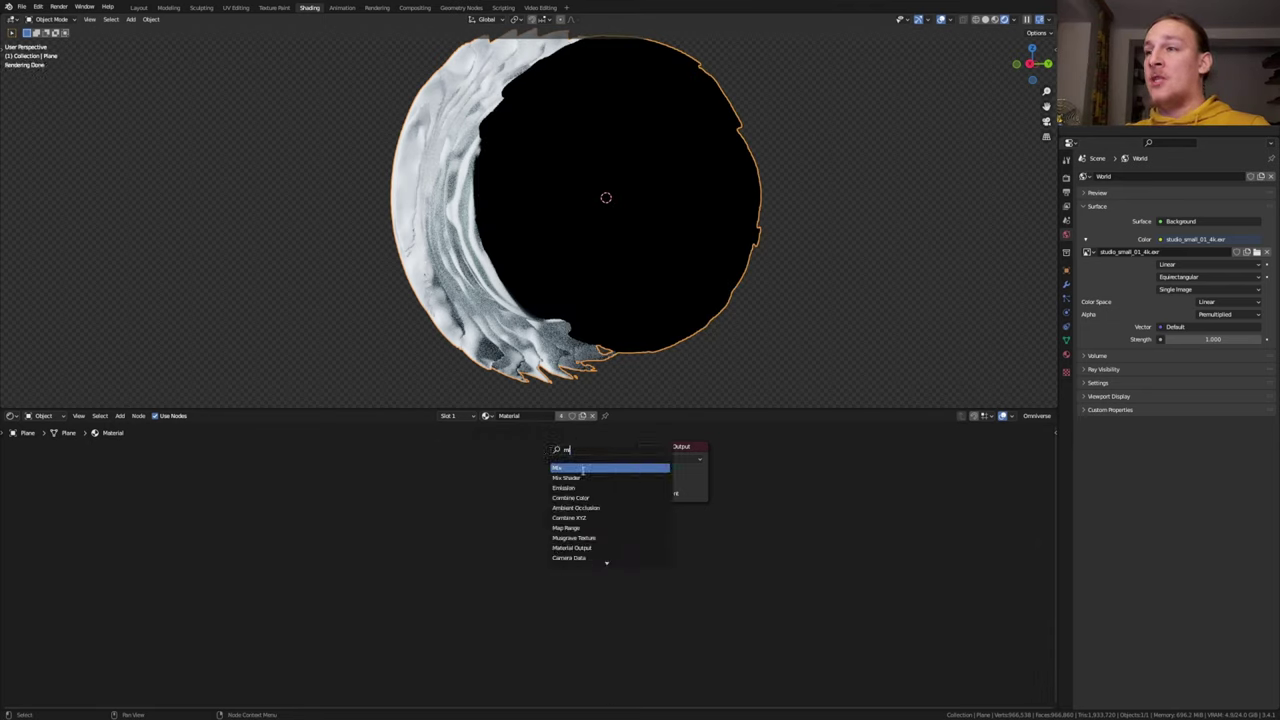
{"action": "left_click", "coordinate": [580, 477]}
{"action": "left_click", "coordinate": [546, 482]}
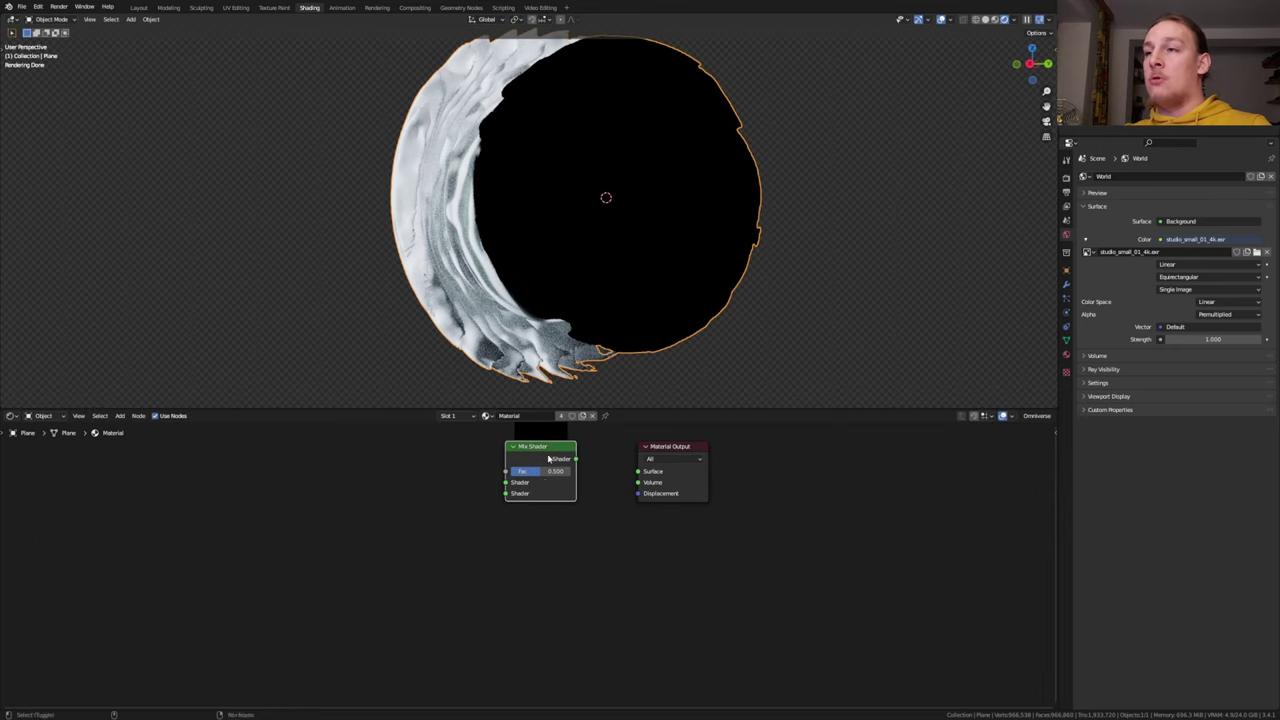
{"action": "left_click", "coordinate": [548, 459], "text": "ctrl+shift"}
Add an Emission shader and link it to the Mix Shader's second Shader input.
{"action": "key", "text": "shift+a"}
{"action": "type", "text": "em"}
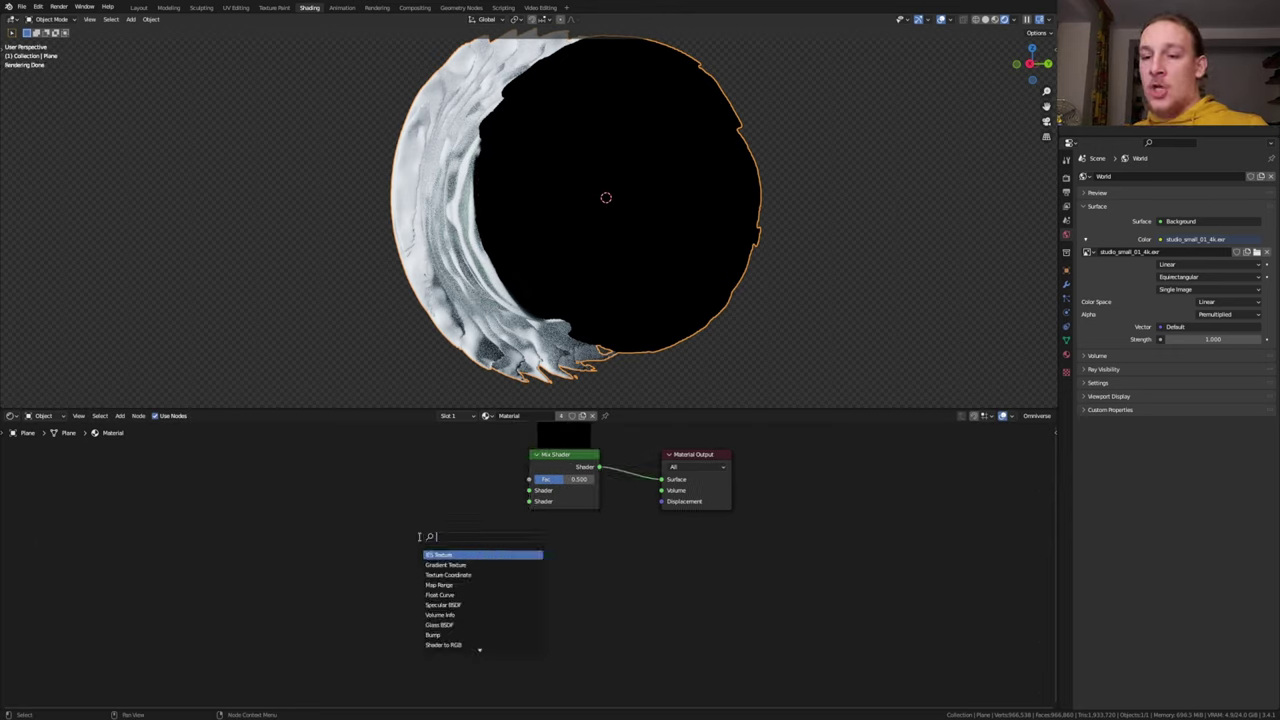
{"action": "left_click", "coordinate": [448, 556]}
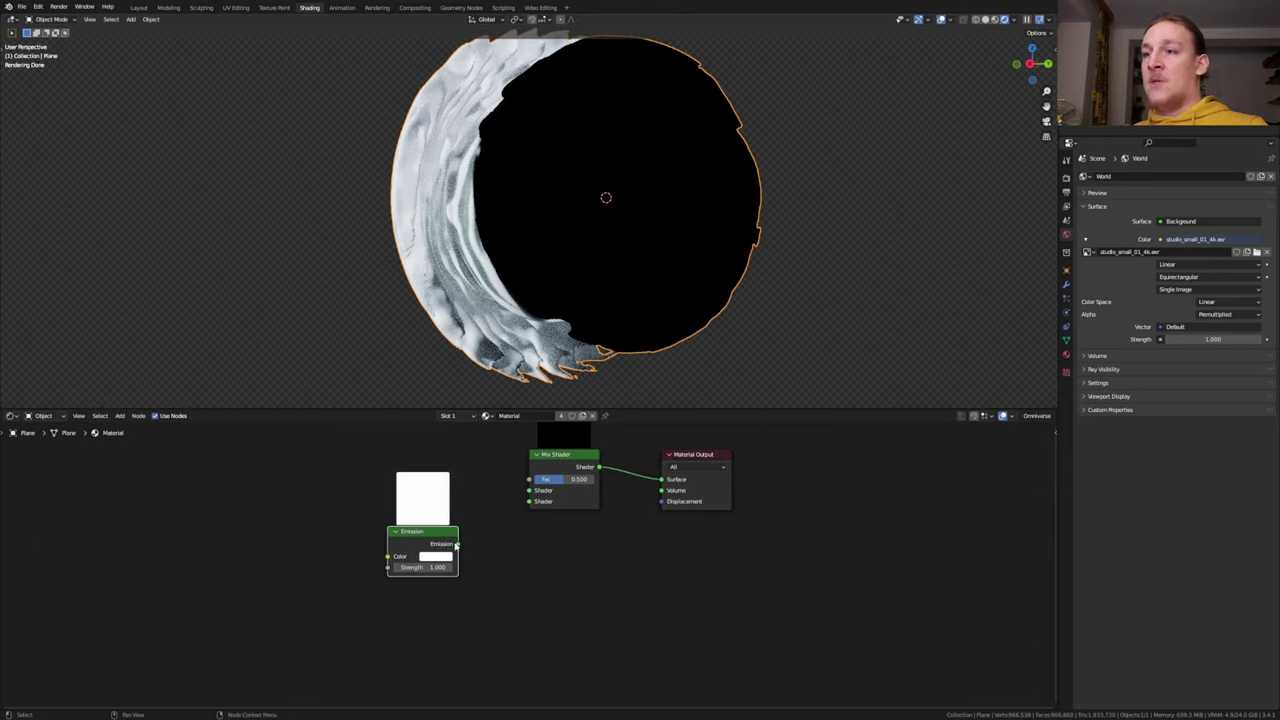
{"action": "left_click_drag", "start_coordinate": [456, 545], "coordinate": [529, 501]}
Give the Emission shader a light blue color and a strength of 10.
{"action": "left_click", "coordinate": [436, 556]}
{"action": "left_click", "coordinate": [473, 437]}
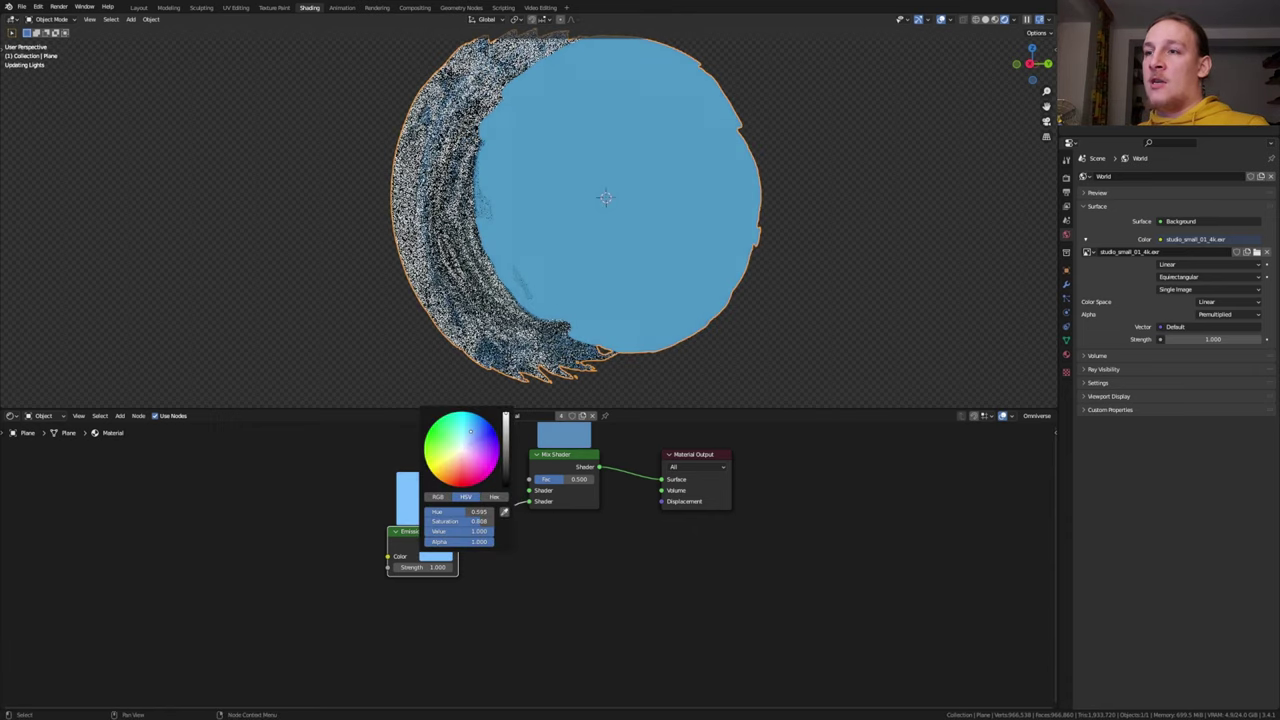
{"action": "left_click", "coordinate": [423, 567]}
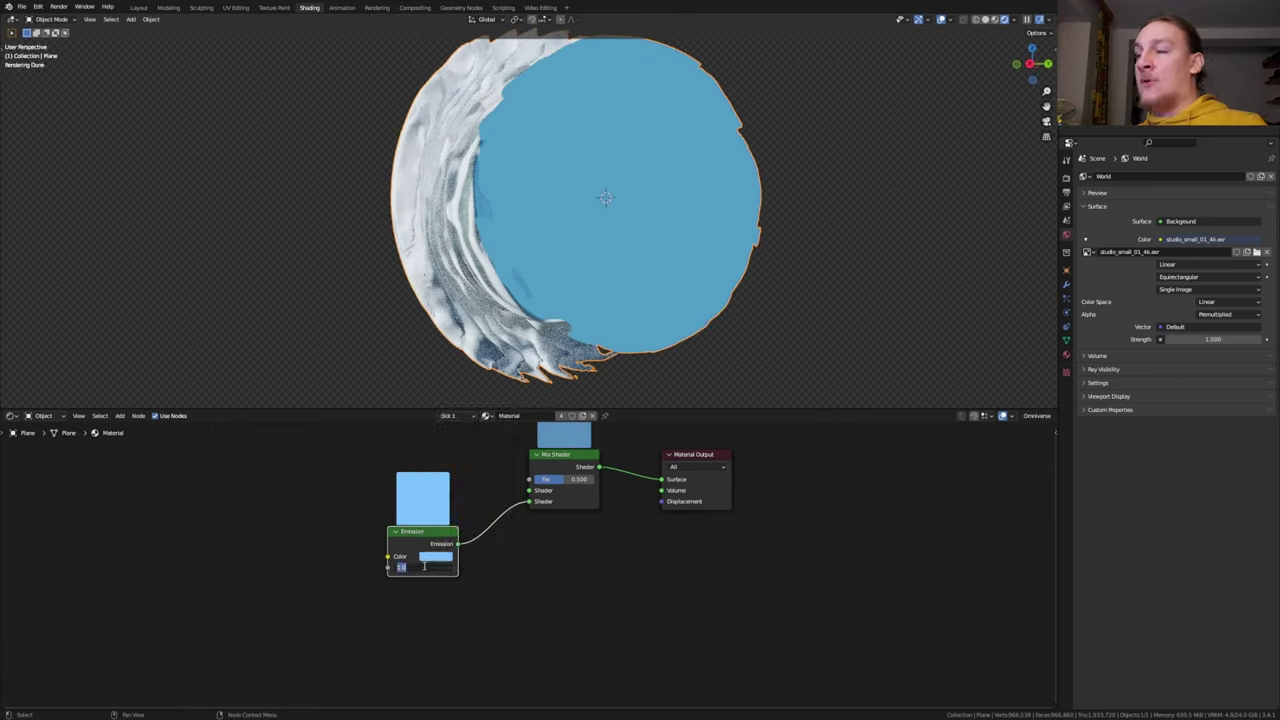
{"action": "type", "text": "10"}
{"action": "key", "text": "Return"}
Add a Glass BSDF to the Mix Shader's first Shader input and give it a pale cyan color.
{"action": "middle_click_drag", "start_coordinate": [423, 567], "coordinate": [427, 665]}
{"action": "key", "text": "shift+a"}
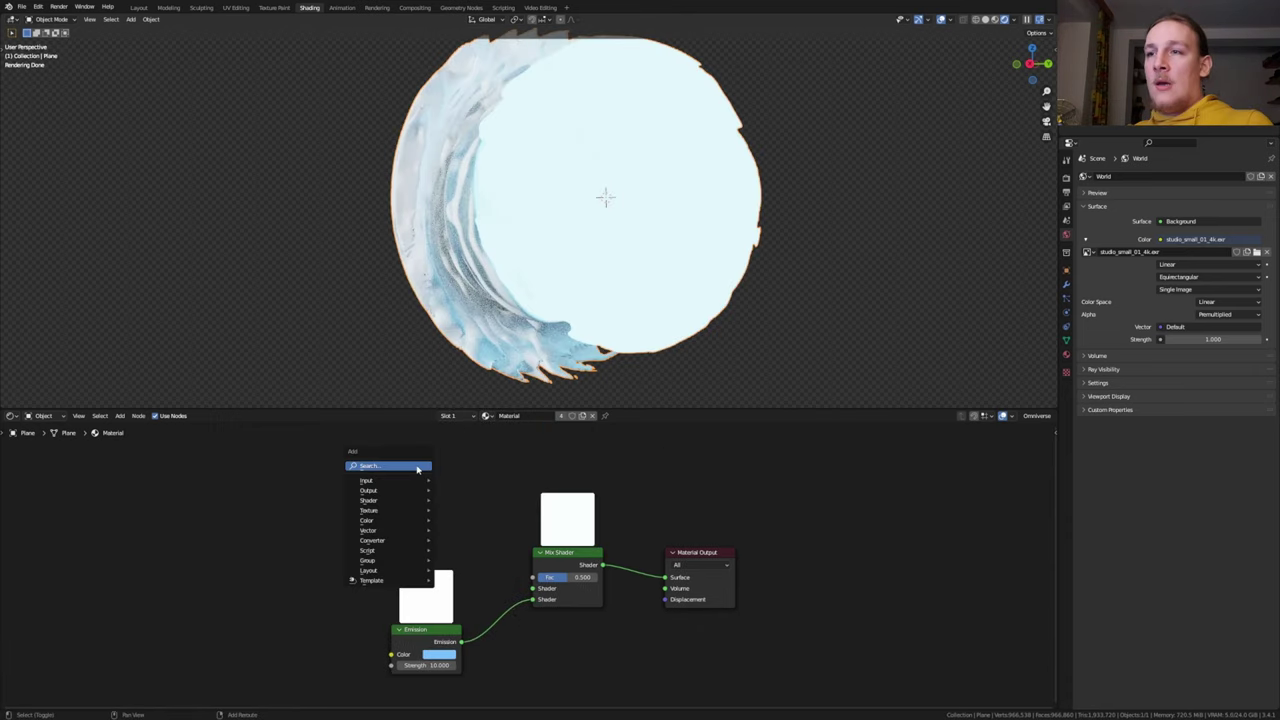
{"action": "left_click", "coordinate": [417, 467]}
{"action": "type", "text": "g"}
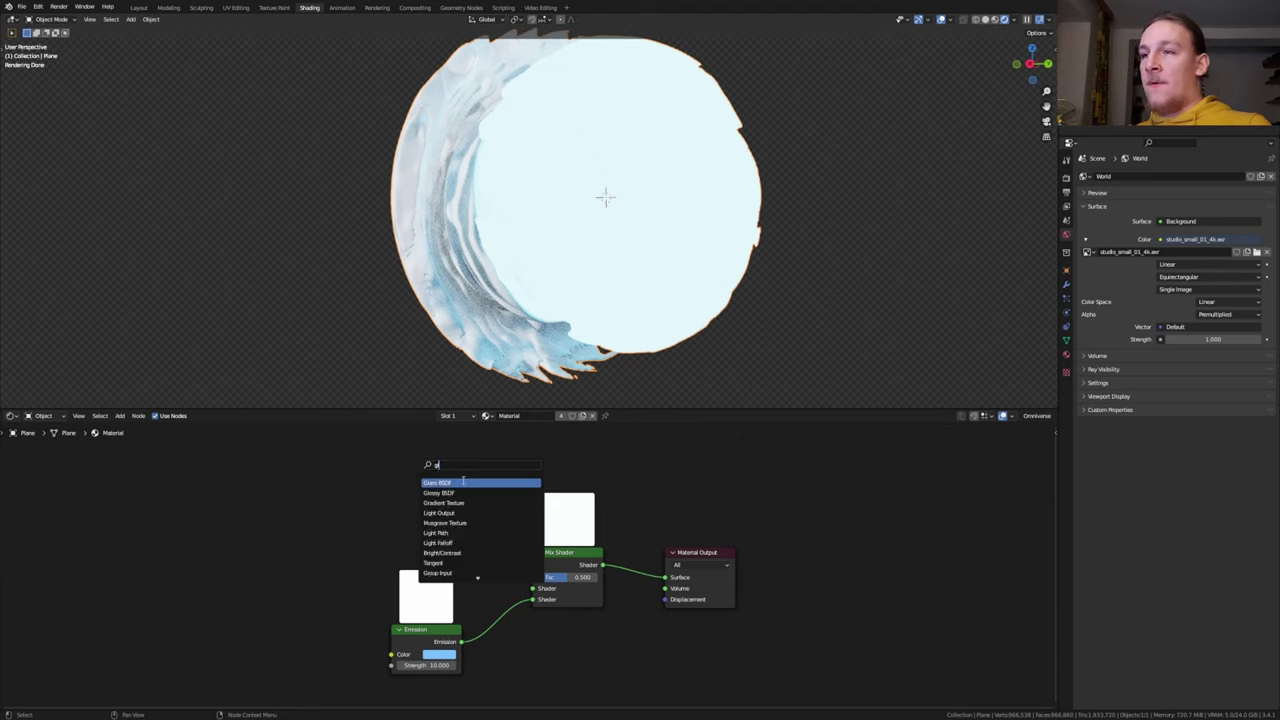
{"action": "left_click", "coordinate": [437, 502]}
{"action": "left_click", "coordinate": [440, 470]}
{"action": "left_click_drag", "start_coordinate": [477, 466], "coordinate": [532, 588]}
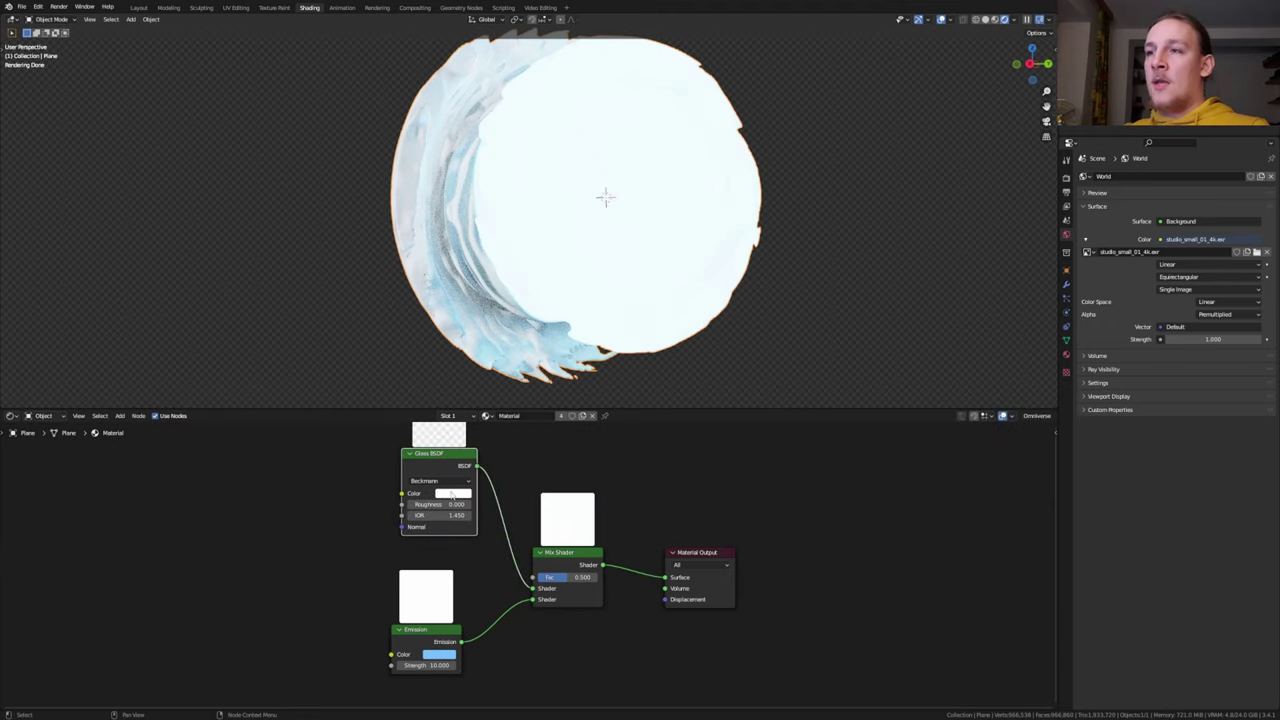
{"action": "left_click", "coordinate": [452, 493]}
{"action": "left_click", "coordinate": [479, 382]}
Add a Noise Texture and link its Fac output to the Mix Shader's Fac input.
{"action": "key", "text": "shift+a"}
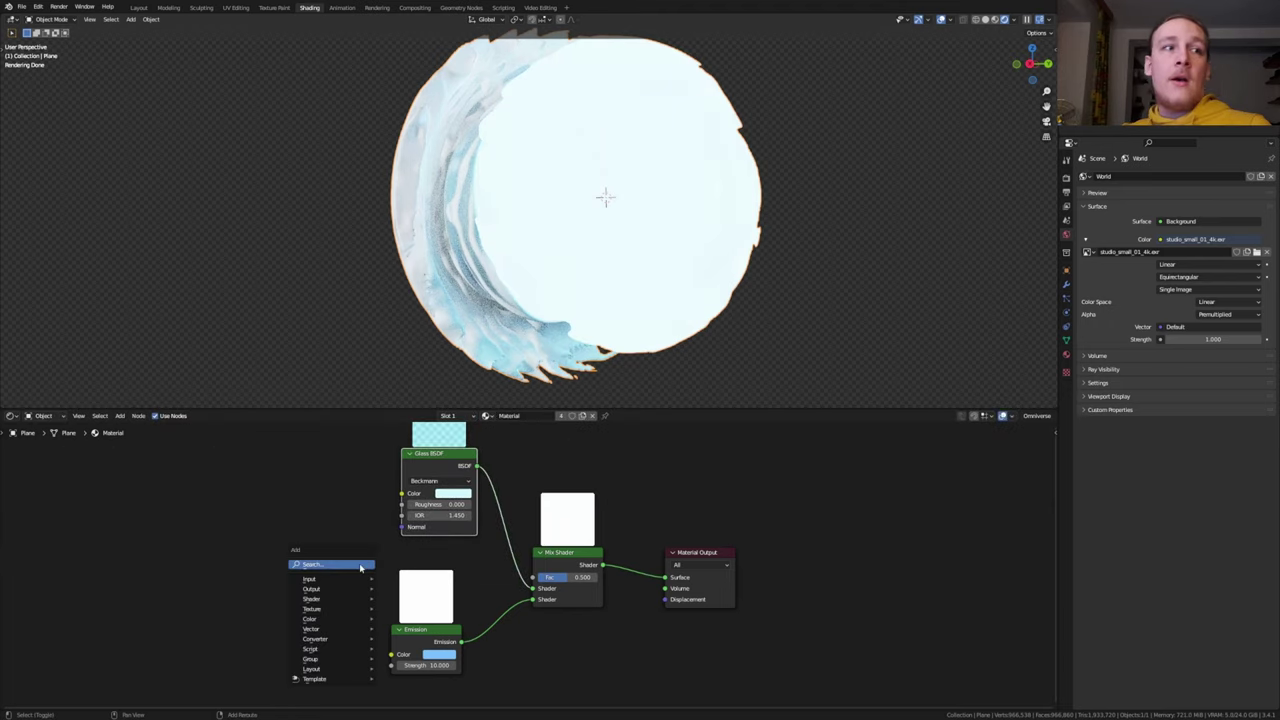
{"action": "left_click", "coordinate": [360, 564]}
{"action": "type", "text": "noi"}
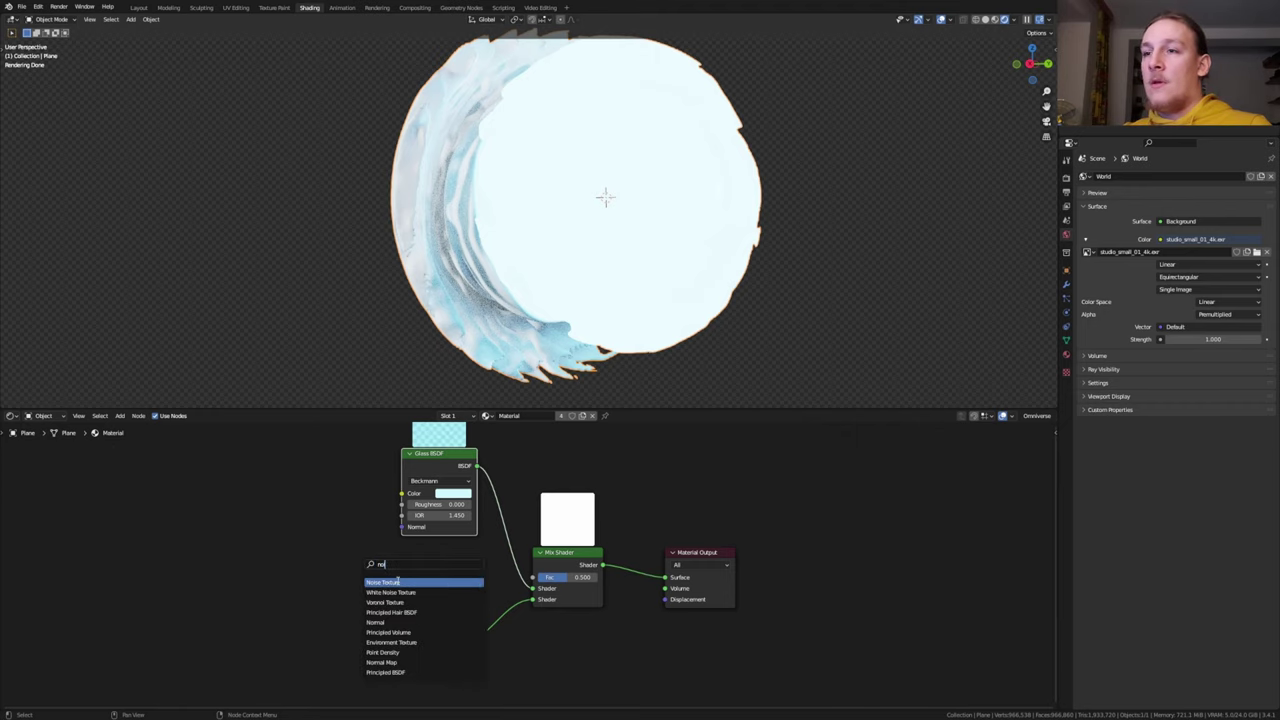
{"action": "left_click", "coordinate": [397, 582]}
{"action": "left_click", "coordinate": [106, 570]}
{"action": "left_click_drag", "start_coordinate": [146, 556], "coordinate": [532, 578]}
Set the Noise Texture's scale to 100 and its detail to 15.
{"action": "middle_click_drag", "start_coordinate": [310, 571], "coordinate": [416, 569]}
{"action": "left_click", "coordinate": [215, 603]}
{"action": "type", "text": "100"}
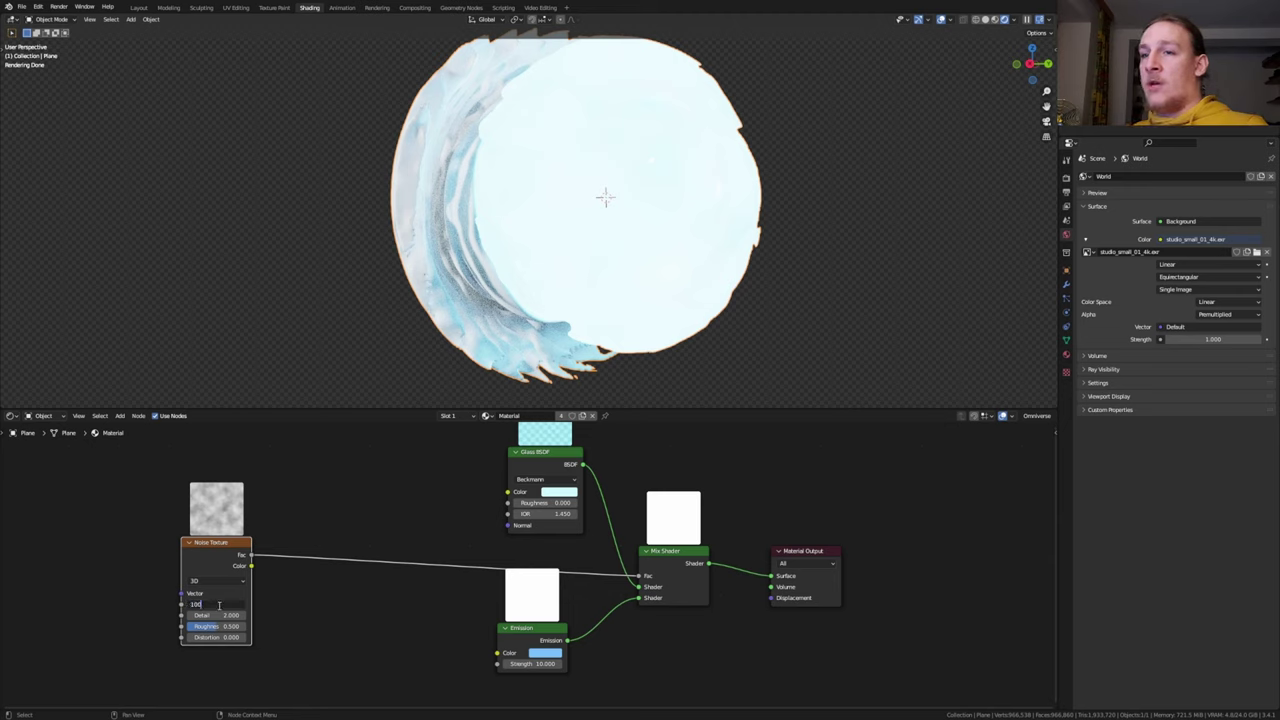
{"action": "key", "text": "Return"}
{"action": "left_click_drag", "start_coordinate": [216, 615], "coordinate": [330, 615]}
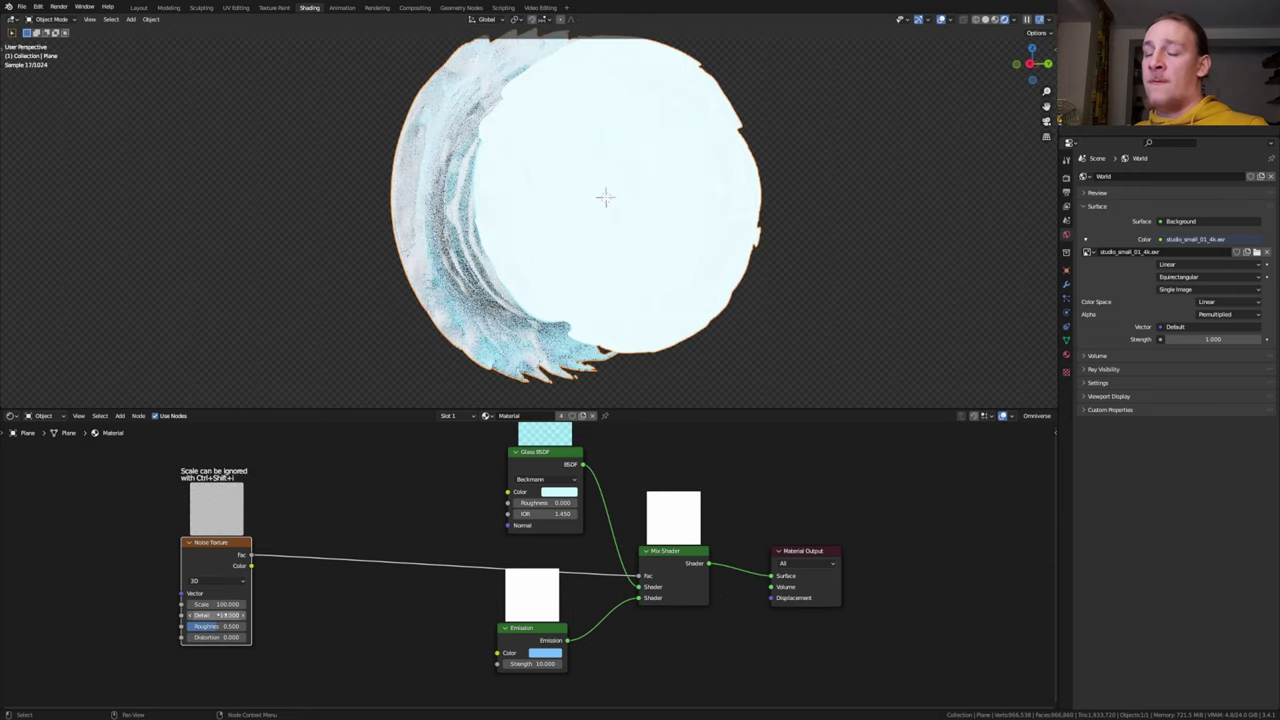
Insert a ColorRamp between the Noise Texture and the Mix Shader's Fac, with its black stop at position 0.65.
{"action": "key", "text": "shift+a"}
{"action": "left_click", "coordinate": [322, 516]}
{"action": "type", "text": "col"}
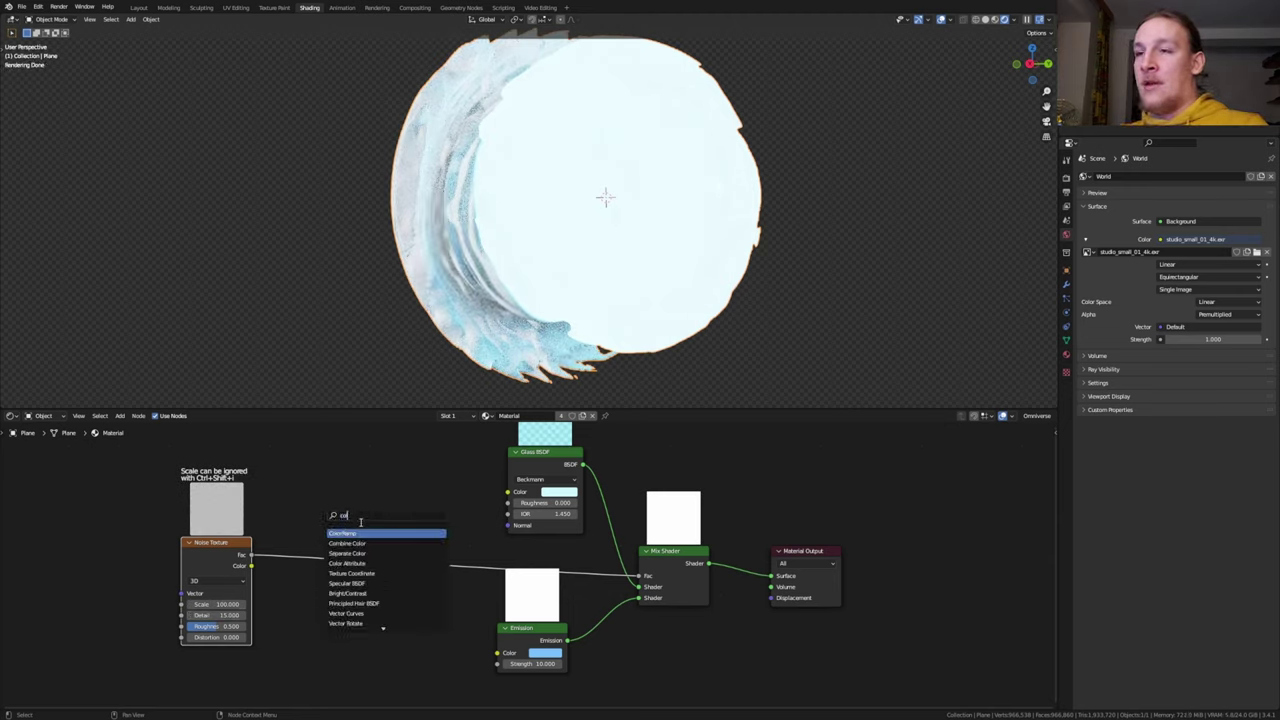
{"action": "left_click", "coordinate": [365, 530]}
{"action": "left_click", "coordinate": [365, 529]}
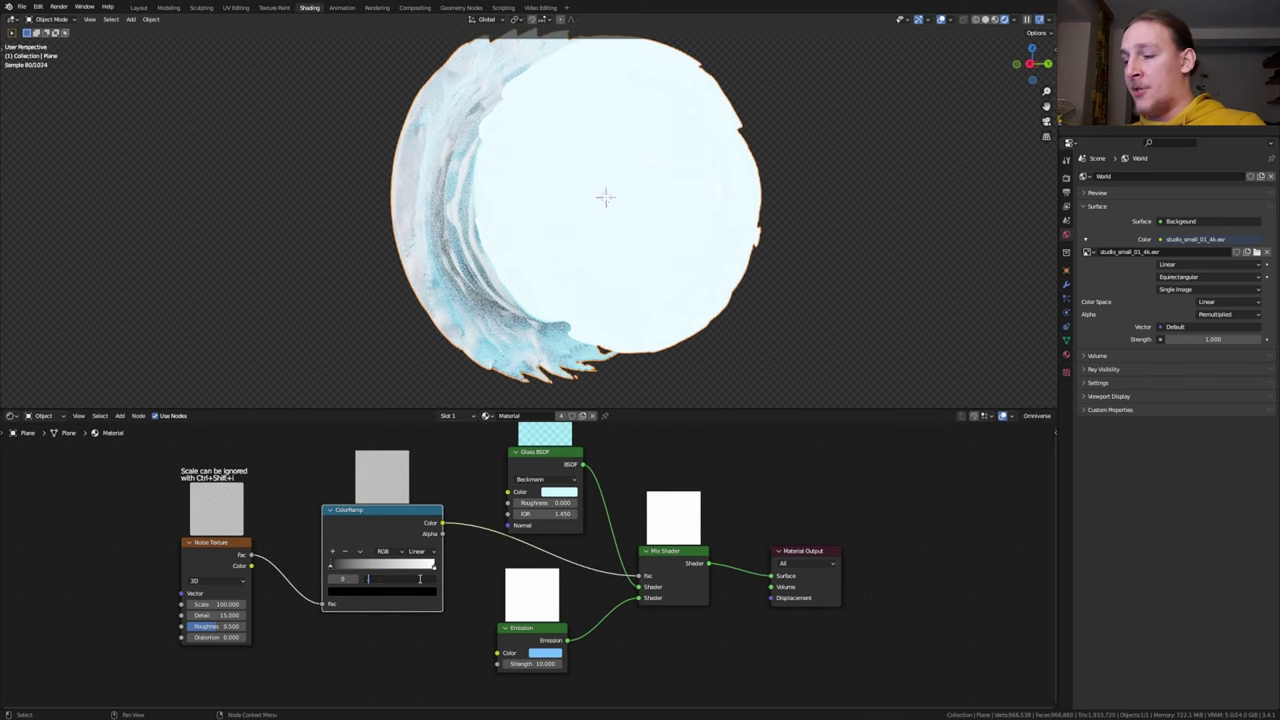
{"action": "key", "text": "Return"}
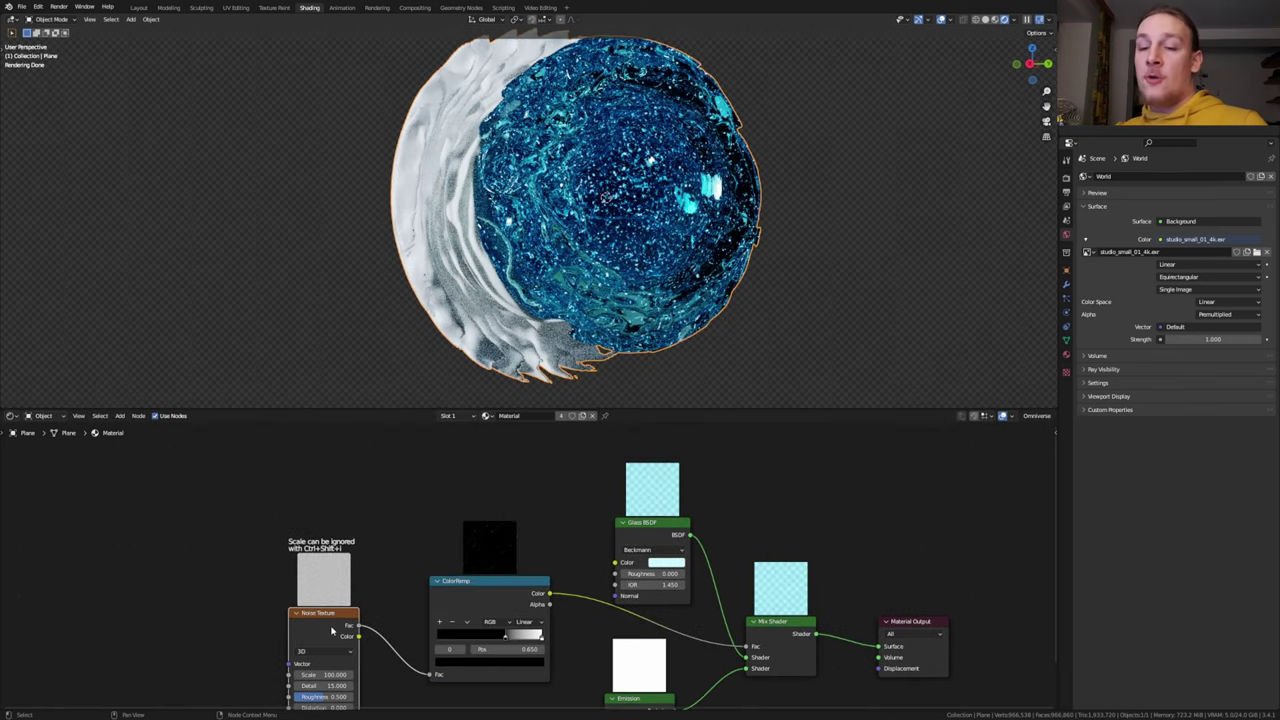
Duplicate the Noise Texture above the original and set the copy's scale to 250.
{"action": "key", "text": "shift+d"}
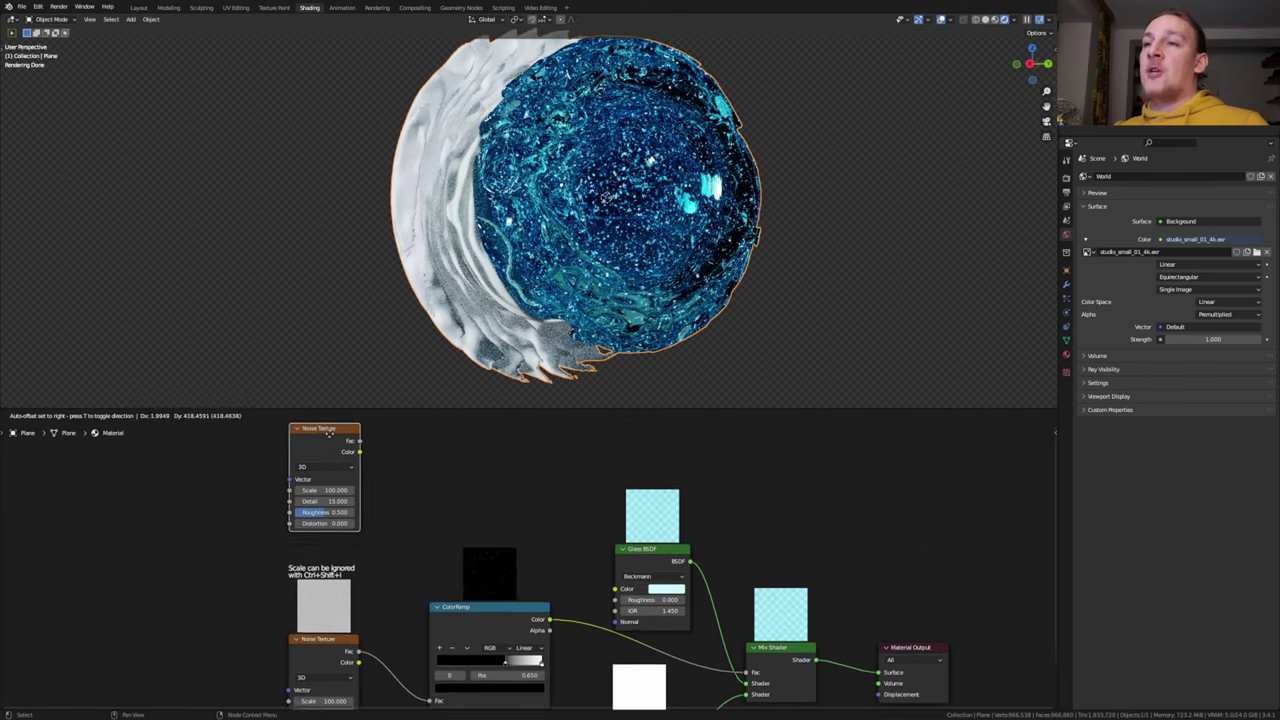
{"action": "left_click", "coordinate": [336, 478]}
{"action": "left_click", "coordinate": [335, 520]}
{"action": "type", "text": "2"}
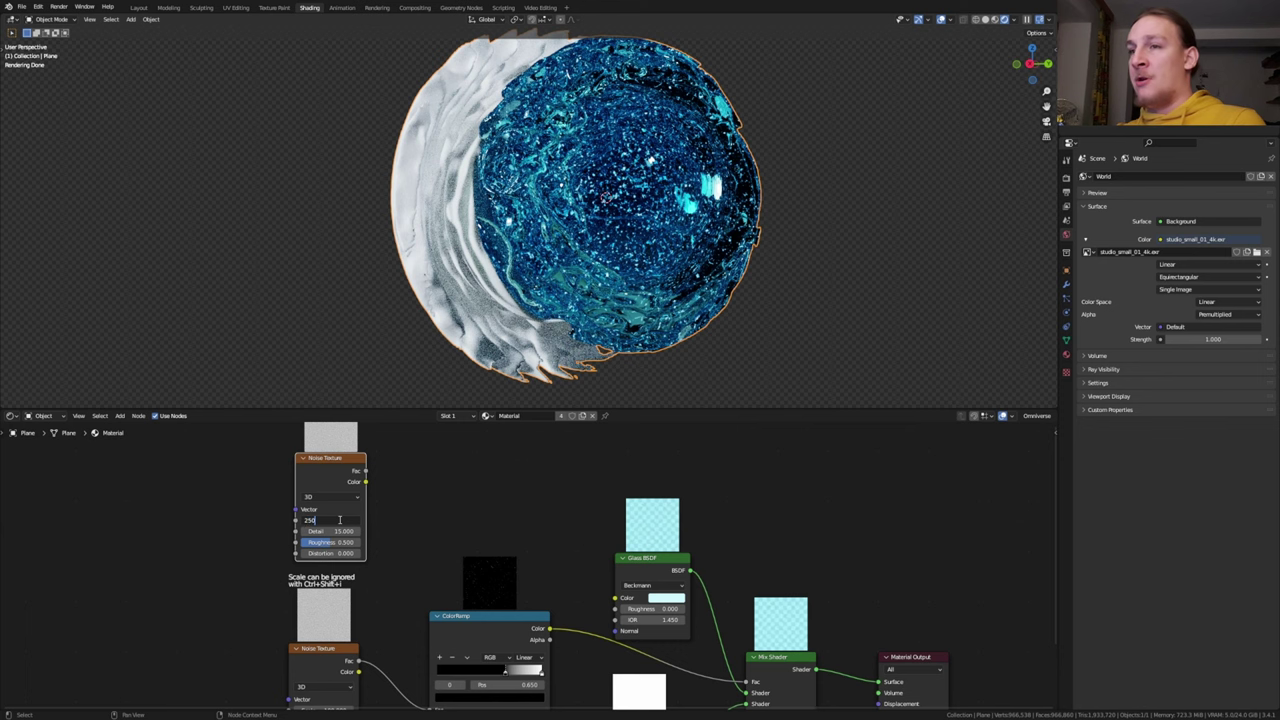
{"action": "type", "text": "50"}
{"action": "key", "text": "Return"}
Link the new Noise Texture's Fac to the Glass BSDF's Normal input and insert a Bump node on that link.
{"action": "left_click_drag", "start_coordinate": [366, 480], "coordinate": [438, 530]}
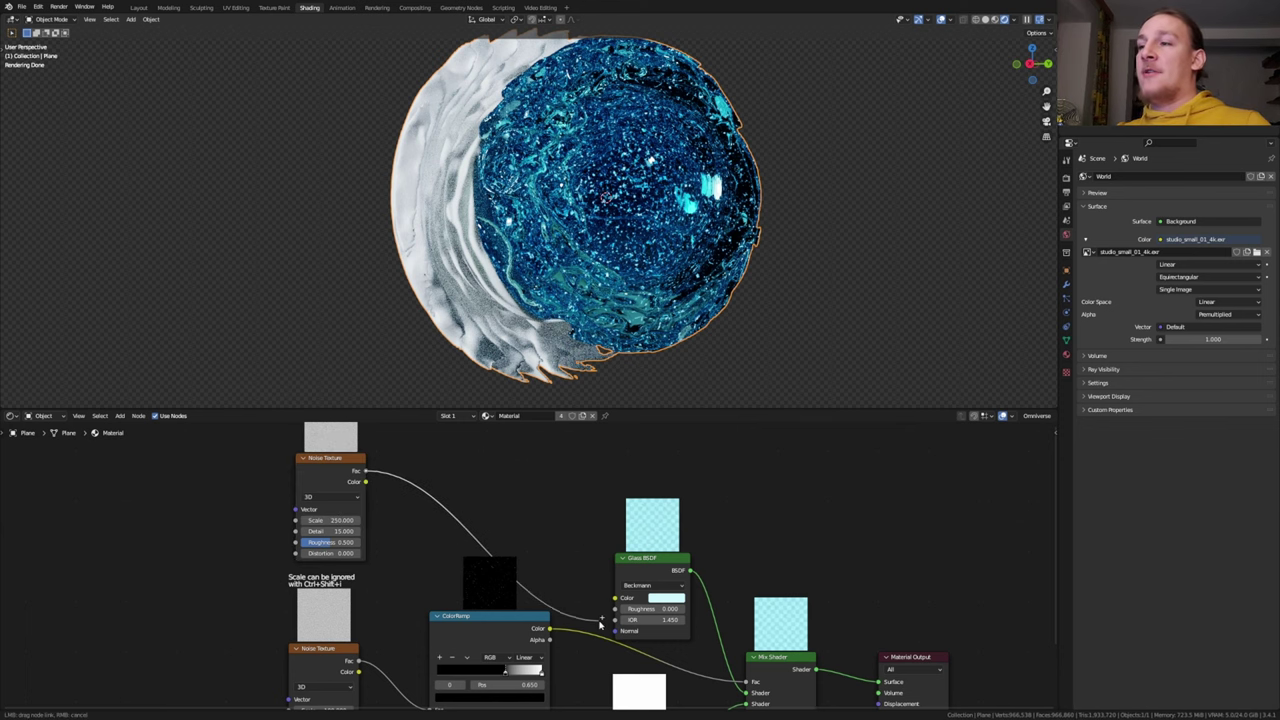
{"action": "left_click_drag", "start_coordinate": [600, 625], "coordinate": [501, 503]}
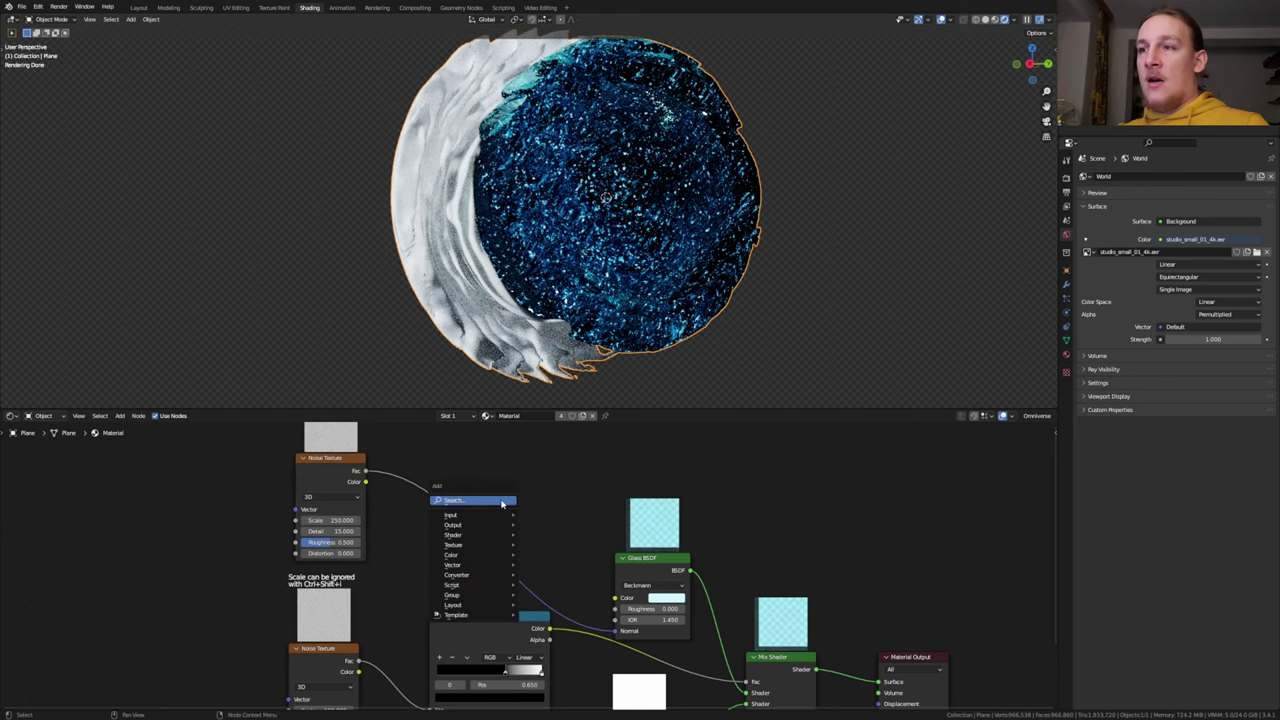
{"action": "type", "text": "bump"}
{"action": "key", "text": "Return"}
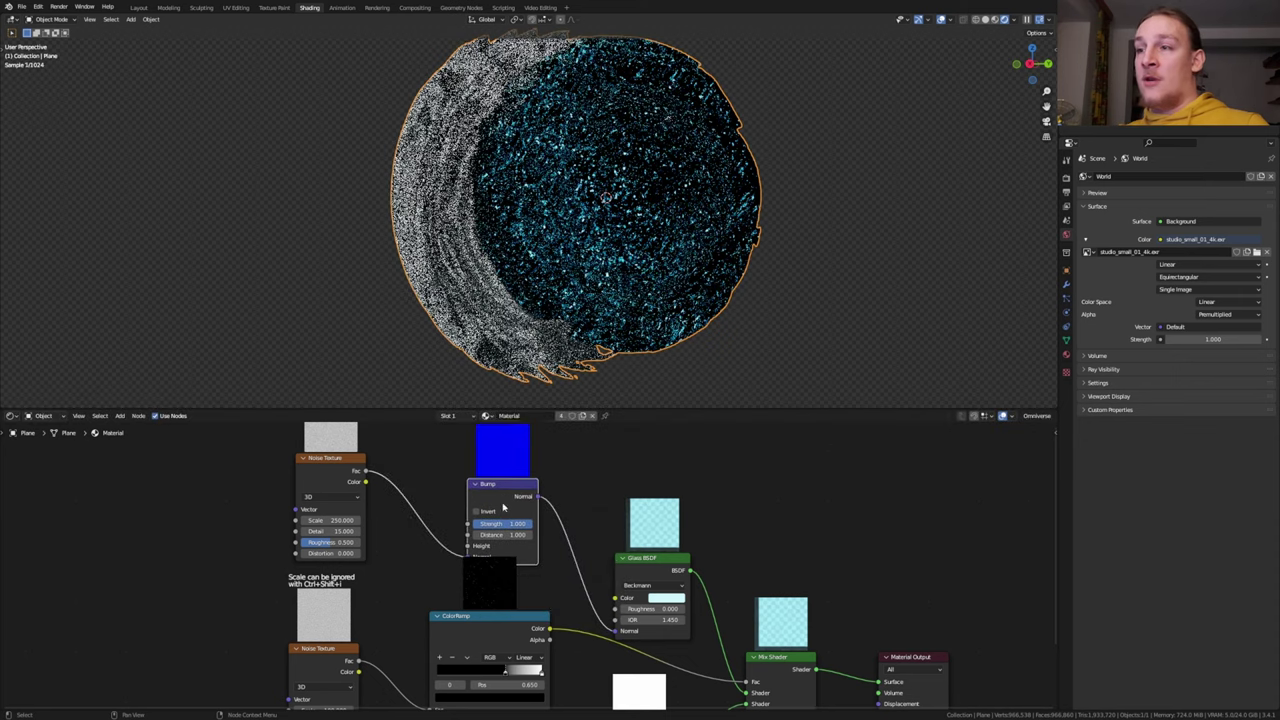
Duplicate the Bump node above the original and set the original Bump's strength to 0.0001.
{"action": "key", "text": "shift+d"}
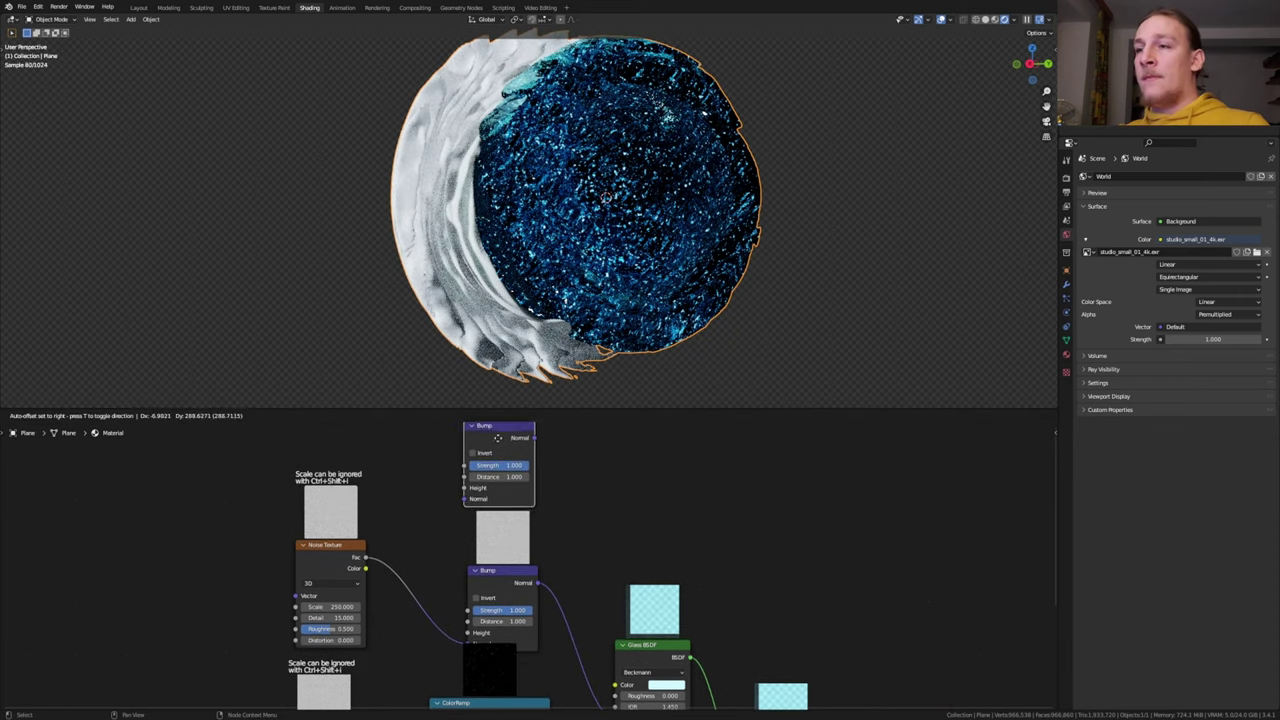
{"action": "left_click", "coordinate": [498, 437]}
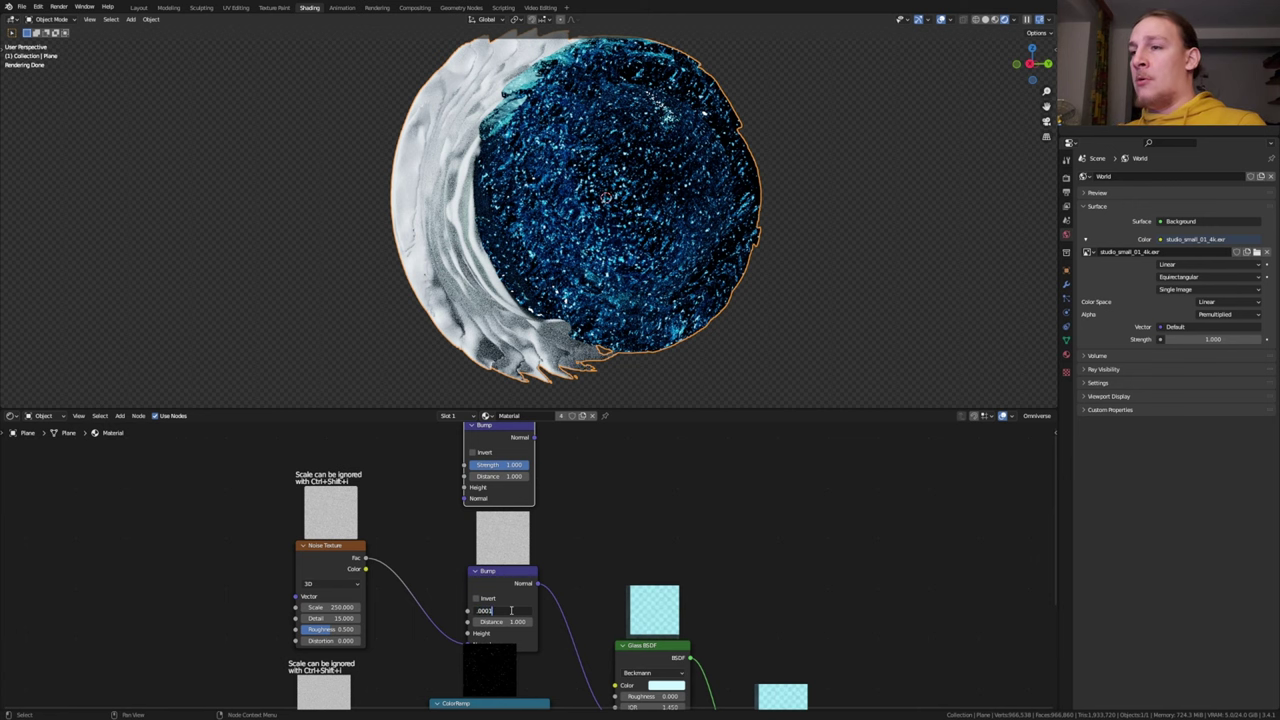
{"action": "key", "text": "Return"}
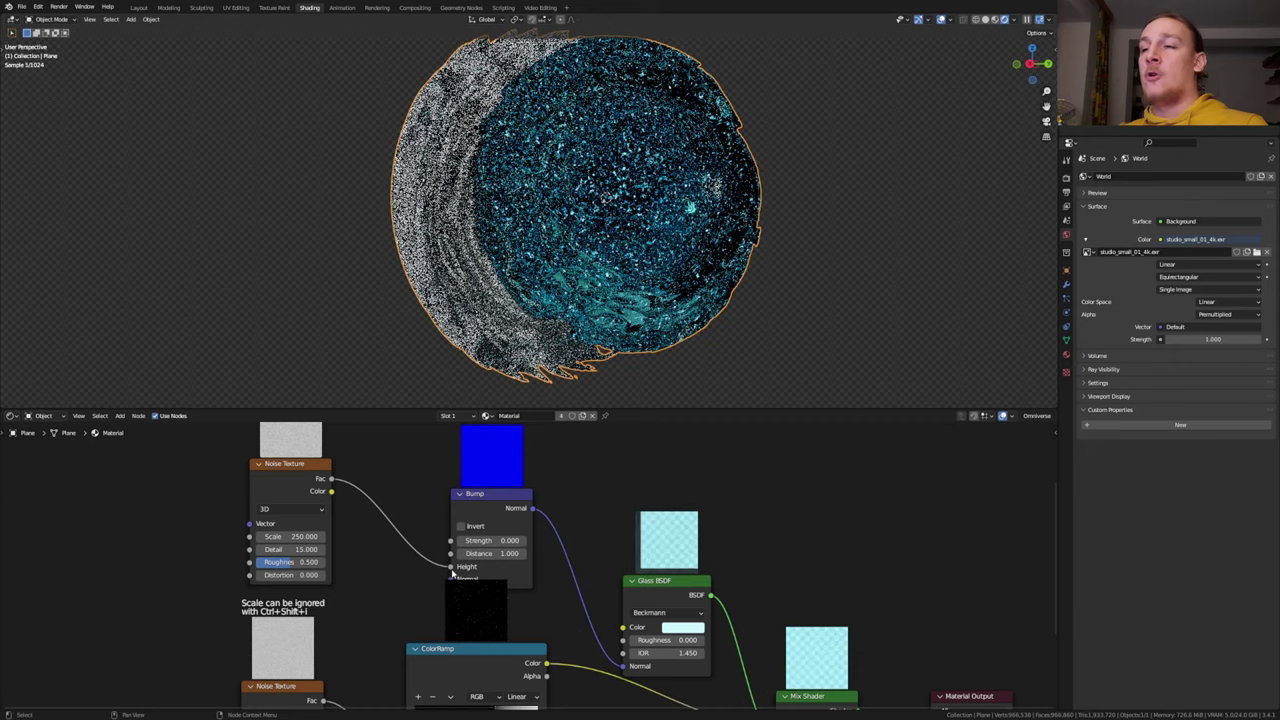
Insert a Mix node set to Color before the Glass BSDF's Normal input and feed both Bump nodes into it.
{"action": "scroll", "coordinate": [447, 583], "scroll_direction": "down", "scroll_amount": 1}
{"action": "key", "text": "shift+a"}
{"action": "type", "text": "m"}
{"action": "key", "text": "Return"}
{"action": "left_click", "coordinate": [690, 484]}
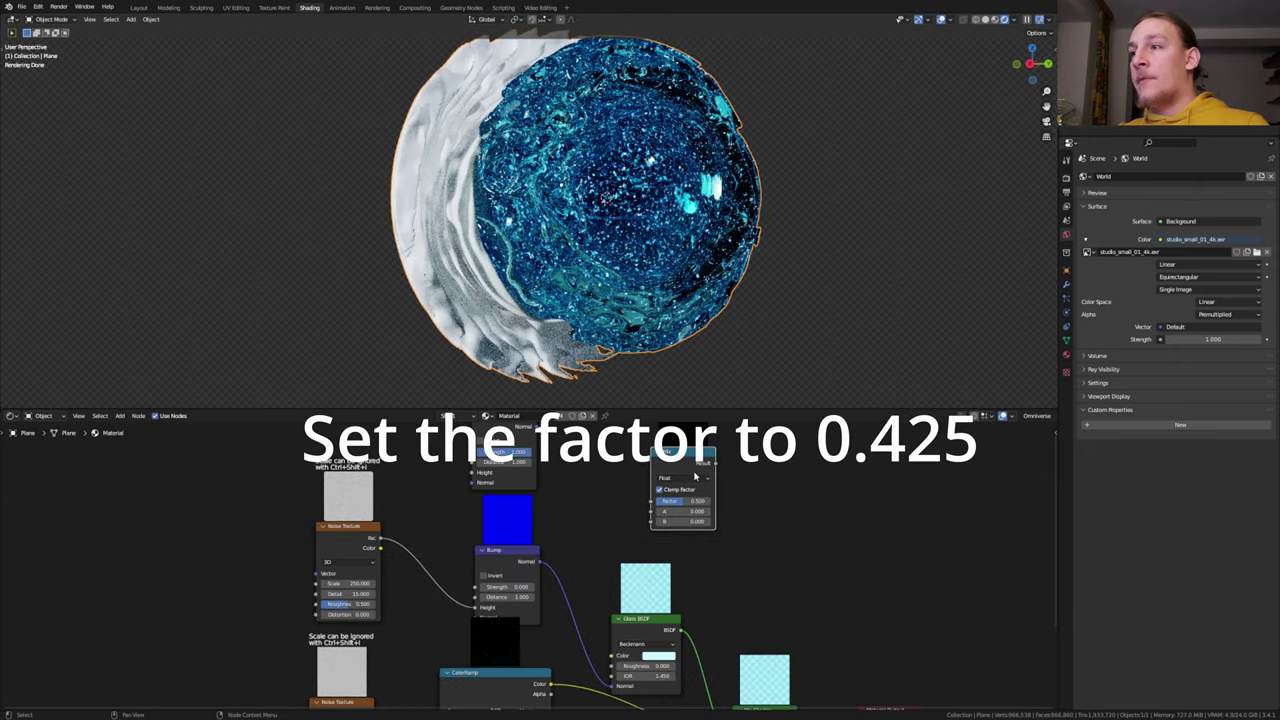
{"action": "left_click", "coordinate": [697, 484]}
{"action": "left_click", "coordinate": [699, 513]}
{"action": "left_click_drag", "start_coordinate": [683, 455], "coordinate": [609, 521]}
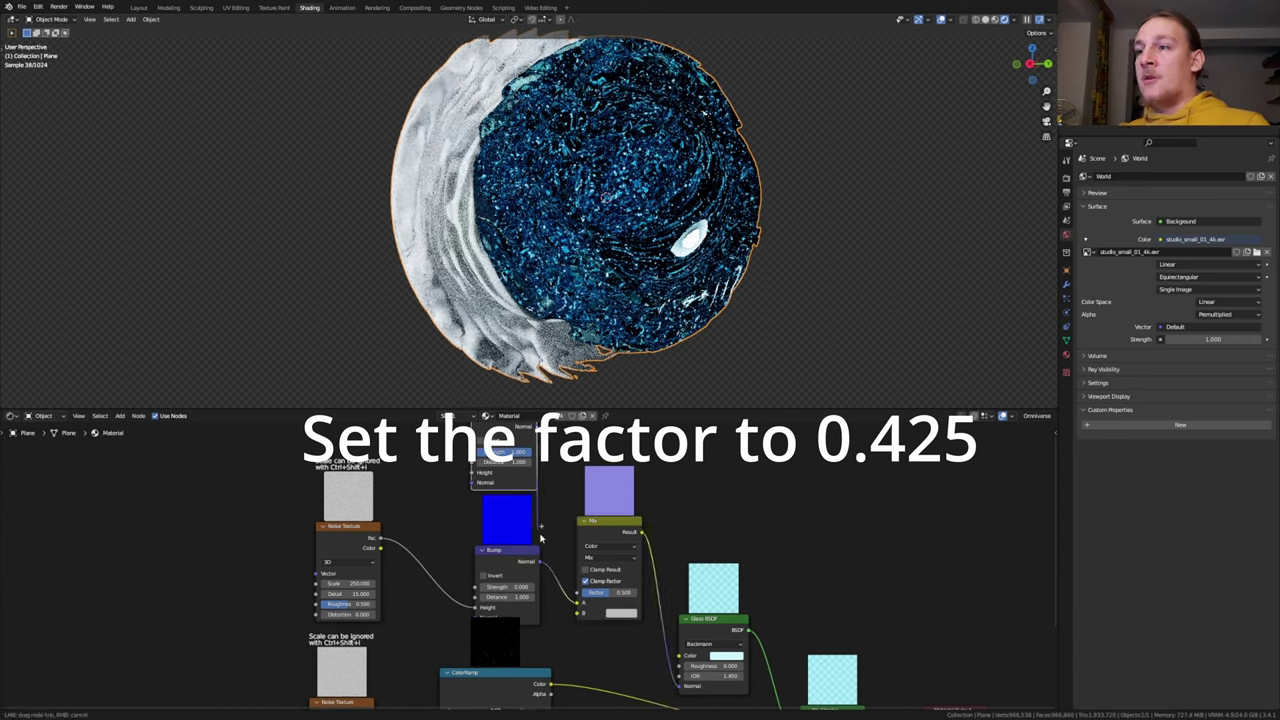
{"action": "left_click_drag", "start_coordinate": [580, 604], "coordinate": [581, 606]}
{"action": "middle_click_drag", "start_coordinate": [577, 621], "coordinate": [525, 685]}
Add a second ColorRamp and link its Color to the upper Bump's Height and the Glass BSDF's Roughness.
{"action": "key", "text": "shift+a"}
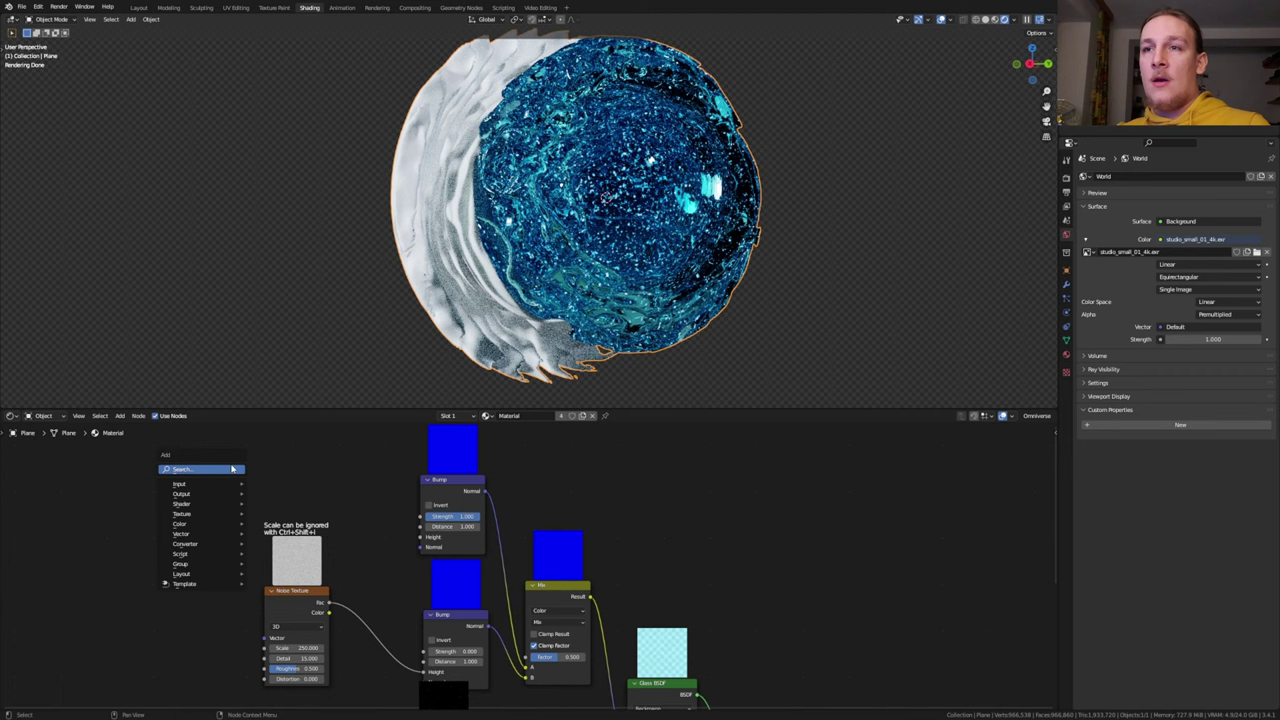
{"action": "type", "text": "co"}
{"action": "left_click", "coordinate": [278, 483]}
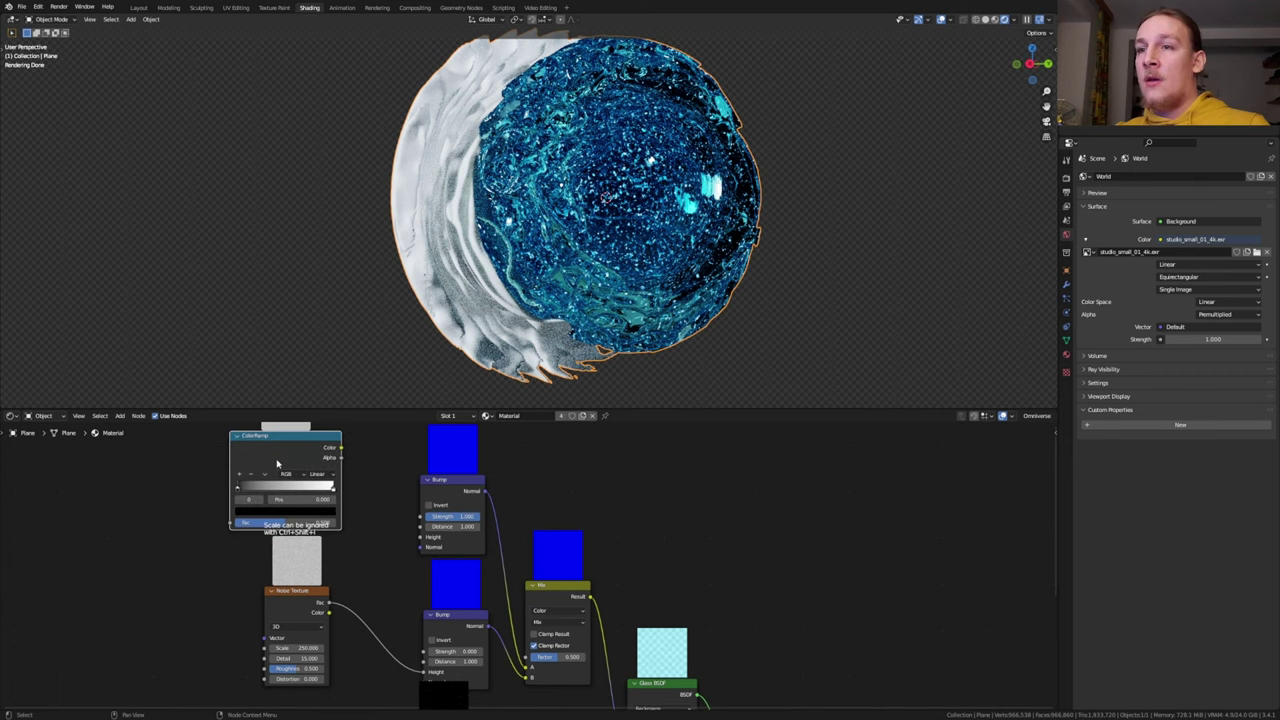
{"action": "left_click_drag", "start_coordinate": [340, 450], "coordinate": [420, 537]}
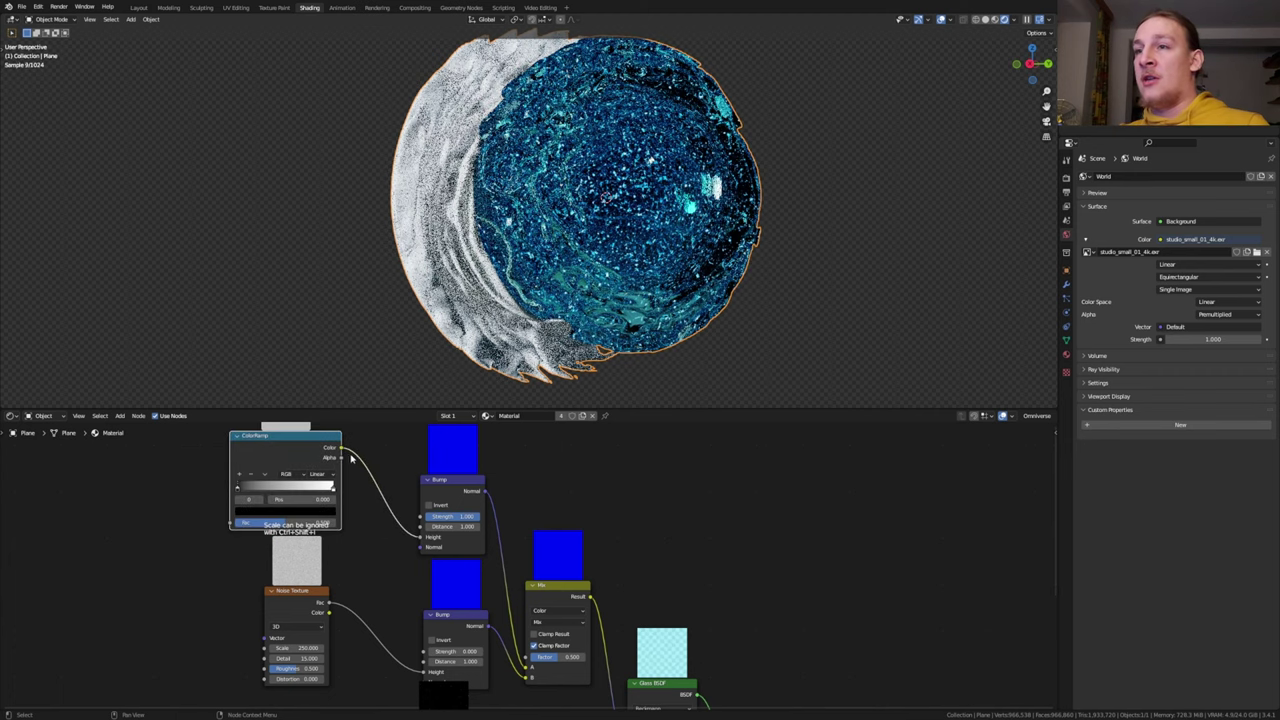
{"action": "left_click_drag", "start_coordinate": [341, 448], "coordinate": [585, 622]}
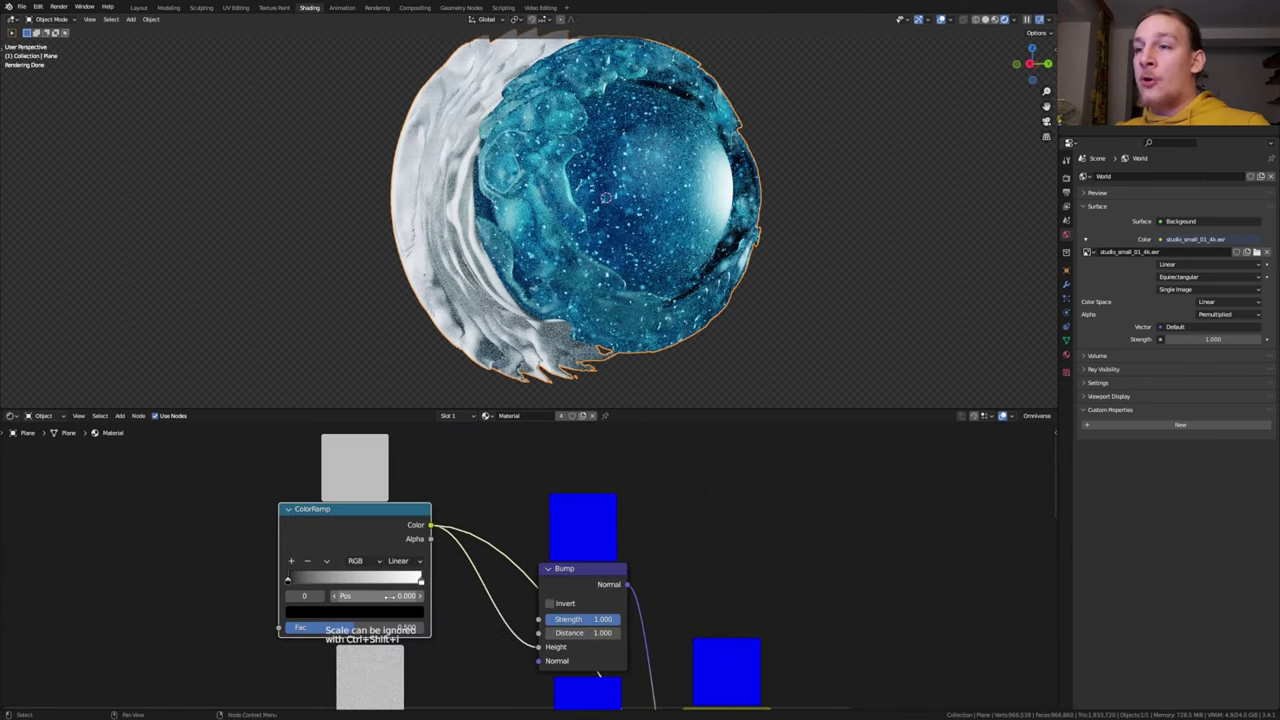
Set the new ColorRamp's black stop to position 0.76.
{"action": "left_click", "coordinate": [389, 596]}
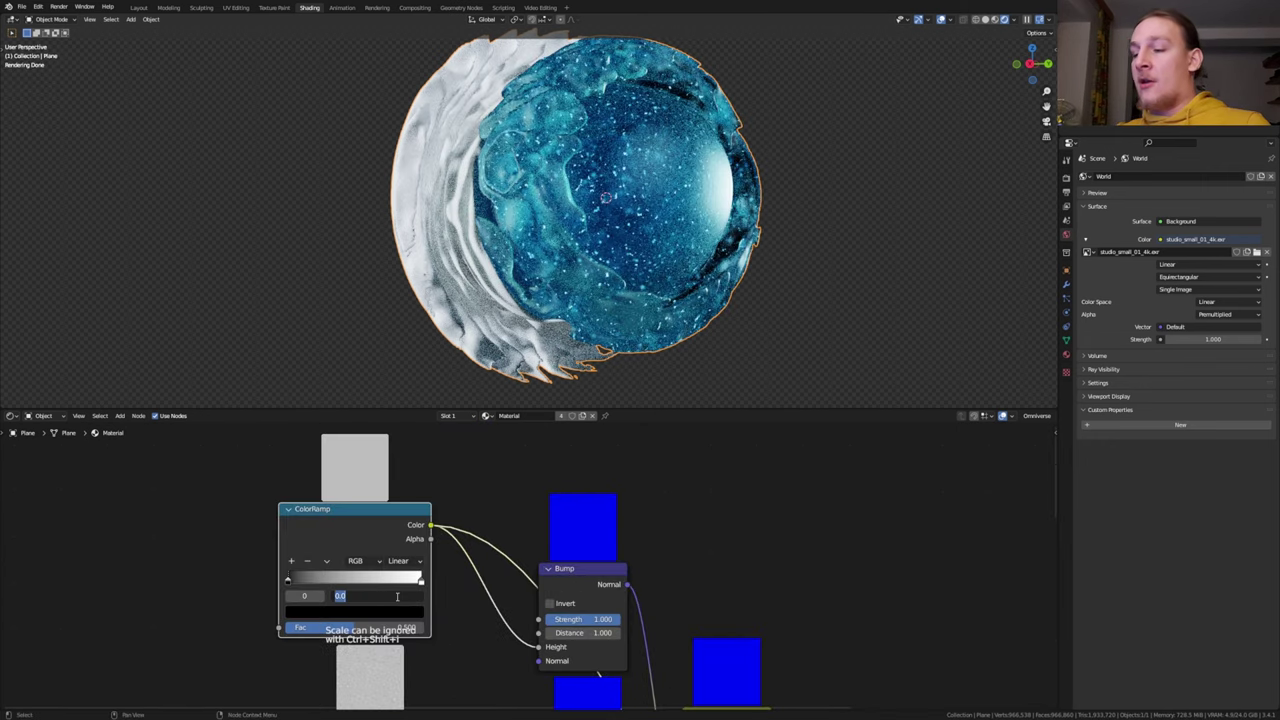
{"action": "type", "text": ".76"}
{"action": "key", "text": "Return"}
Add a Wave Texture and link its Color output to the new ColorRamp's Fac input.
{"action": "key", "text": "shift+a"}
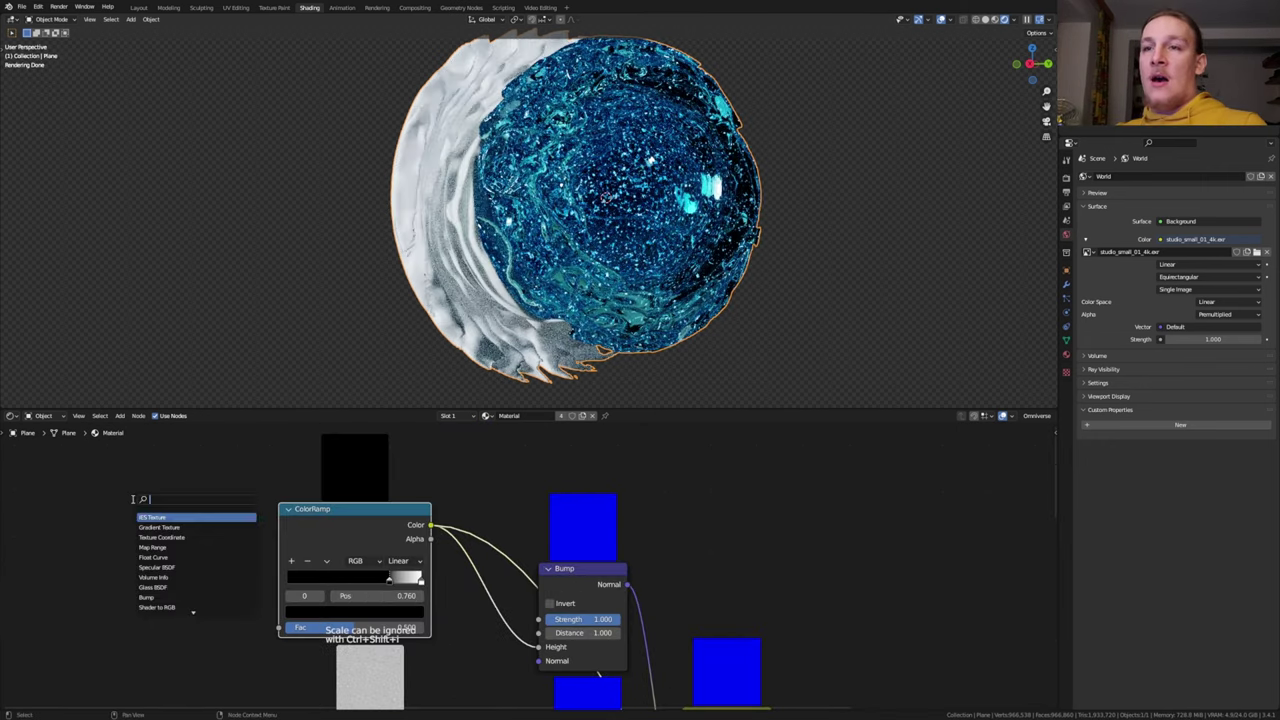
{"action": "type", "text": "wa"}
{"action": "left_click", "coordinate": [162, 527]}
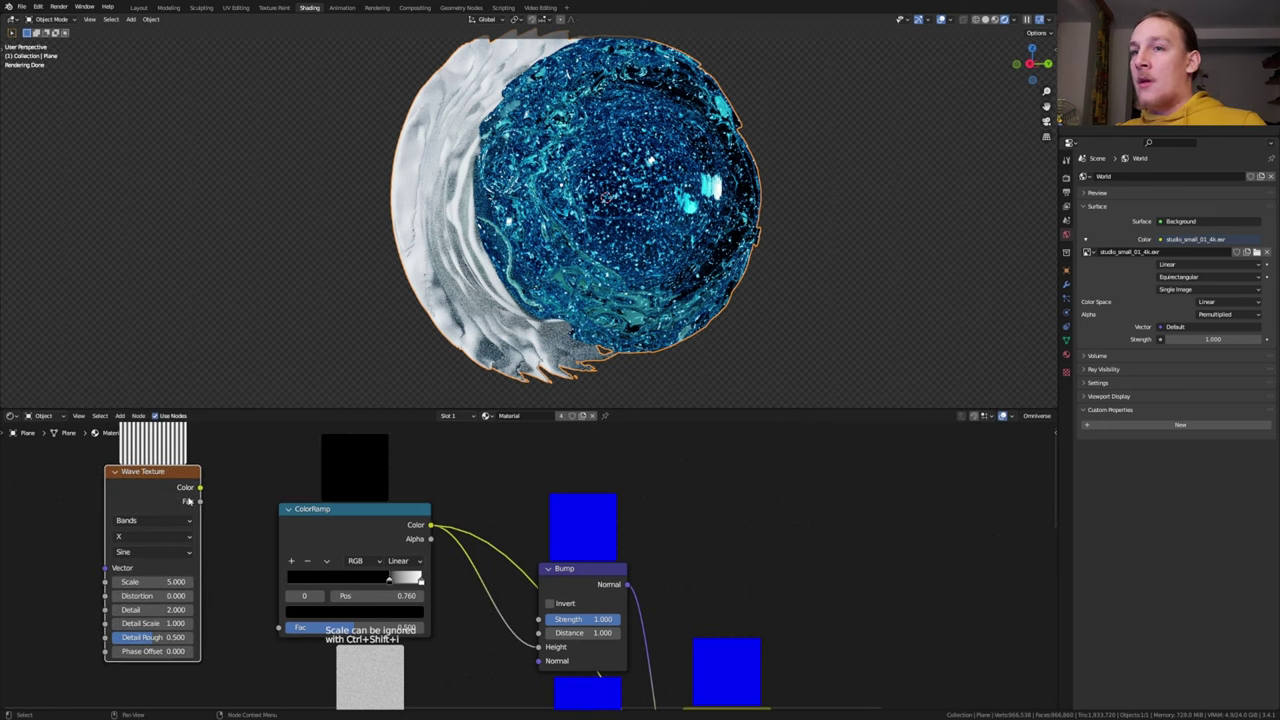
{"action": "left_click_drag", "start_coordinate": [200, 488], "coordinate": [279, 628]}
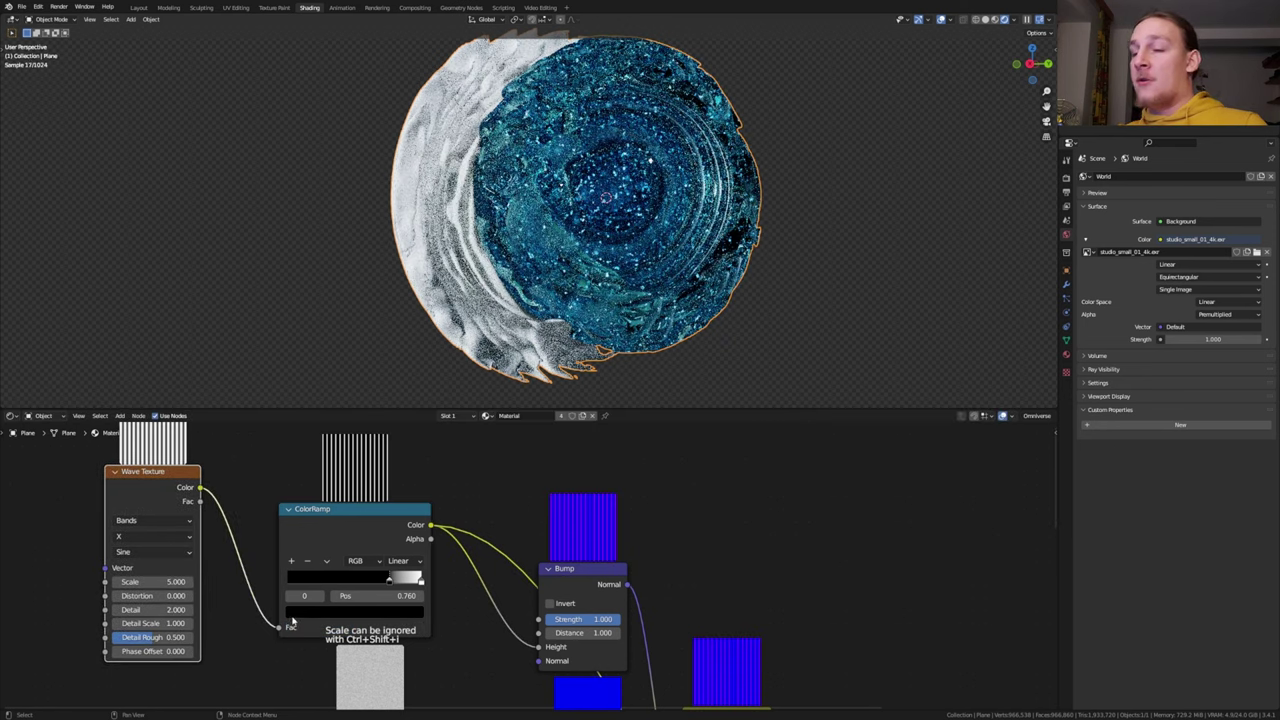
Set the Wave Texture to Rings with Spherical direction and a Saw profile.
{"action": "left_click", "coordinate": [162, 521]}
{"action": "left_click", "coordinate": [127, 549]}
{"action": "left_click", "coordinate": [150, 536]}
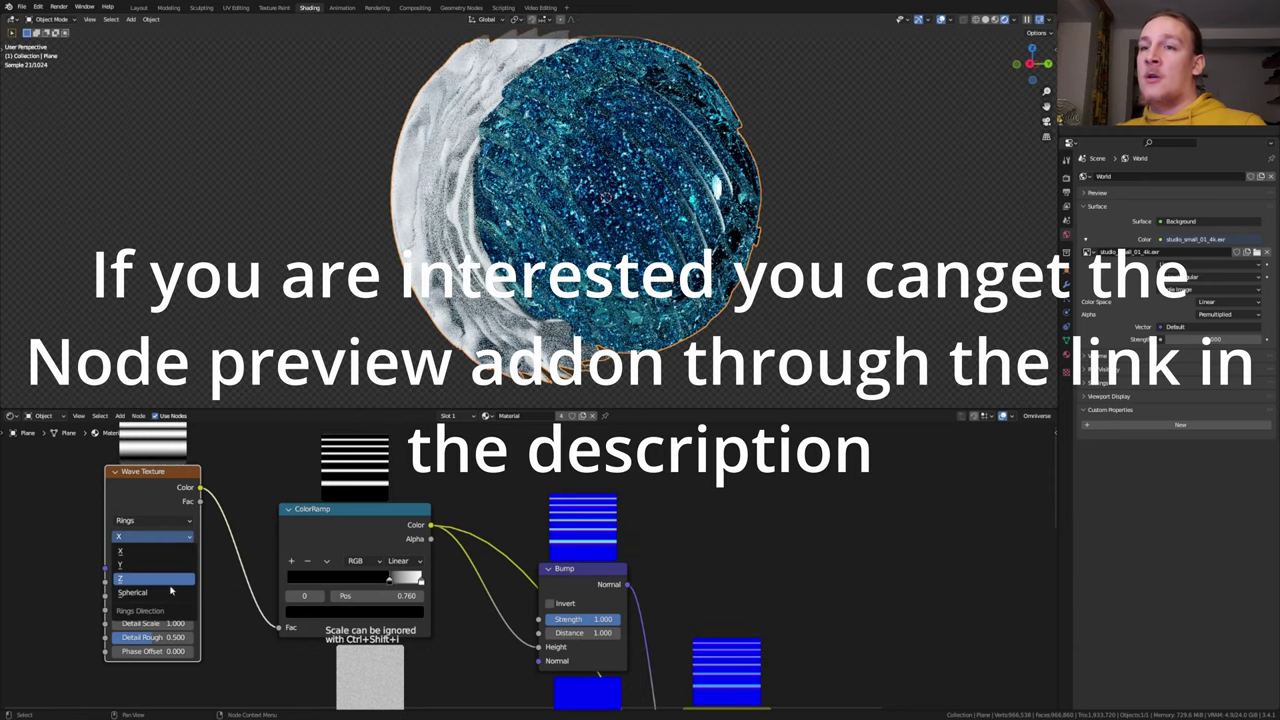
{"action": "left_click", "coordinate": [173, 592]}
{"action": "left_click", "coordinate": [170, 552]}
{"action": "left_click", "coordinate": [180, 582]}
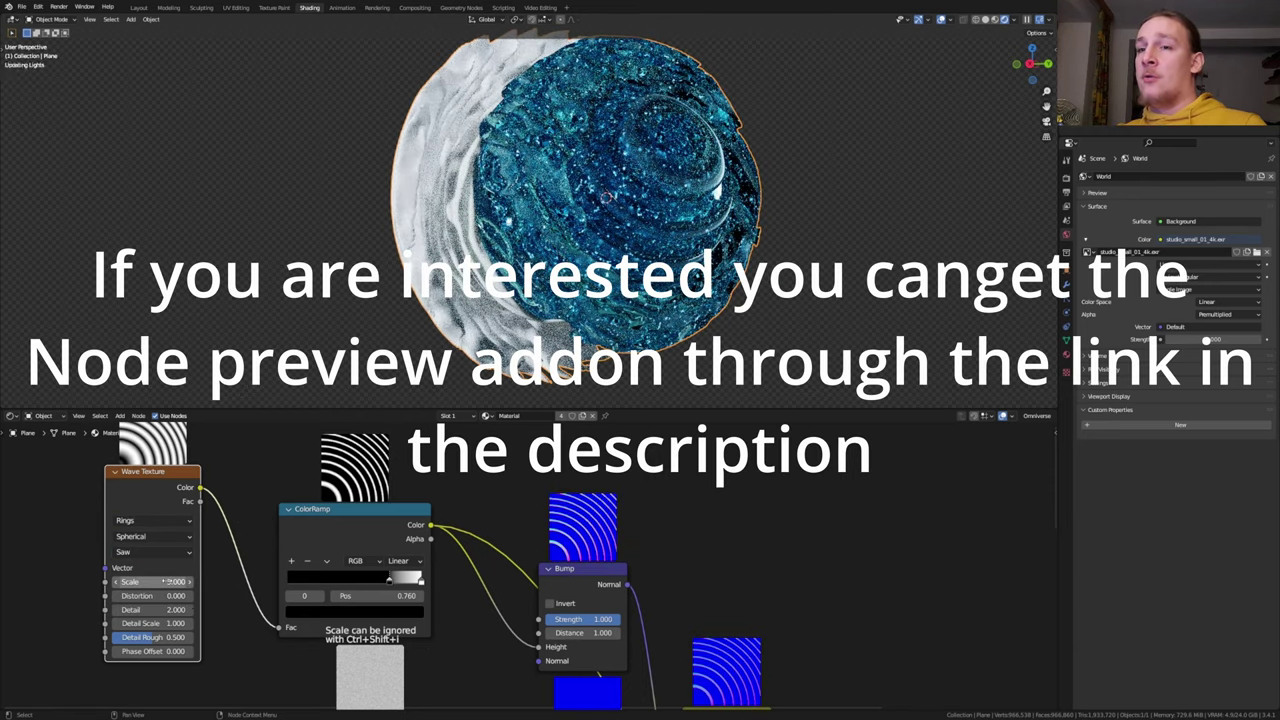
Give the Wave Texture a scale of 2.5 and a distortion of 17.9.
{"action": "left_click", "coordinate": [159, 582]}
{"action": "type", "text": "2.5"}
{"action": "key", "text": "Return"}
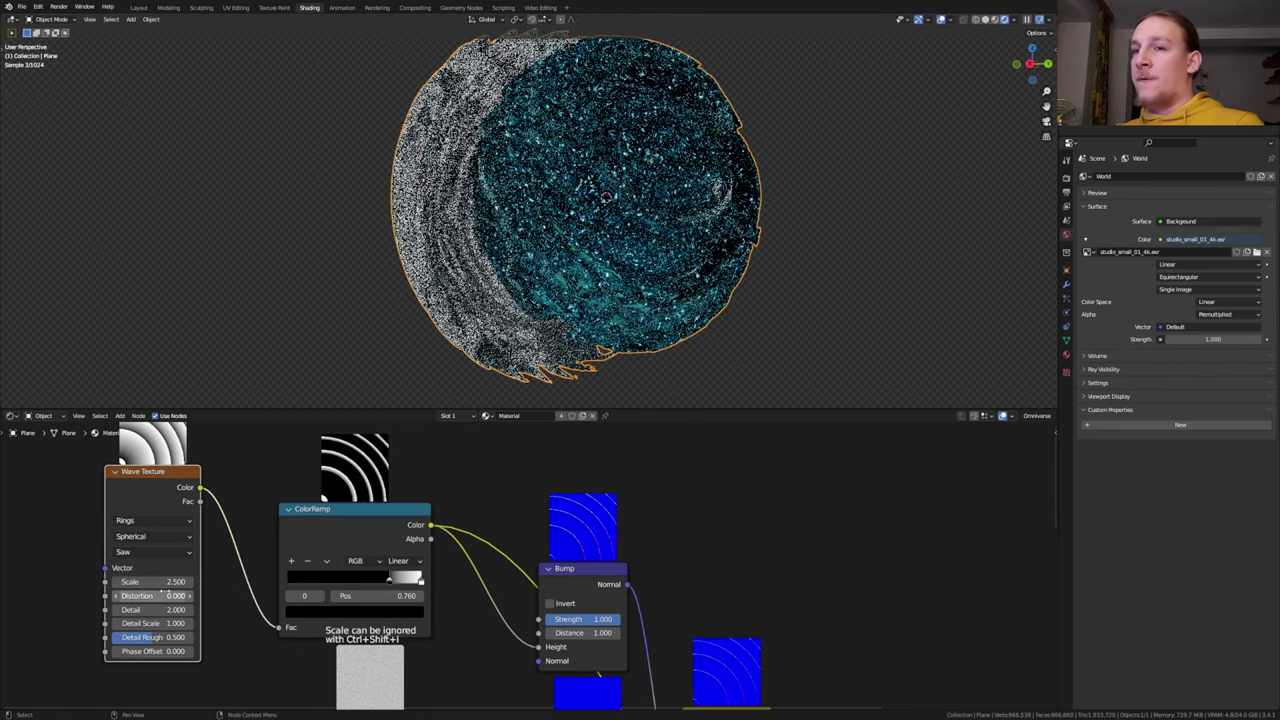
{"action": "left_click", "coordinate": [166, 592]}
{"action": "type", "text": "17.9"}
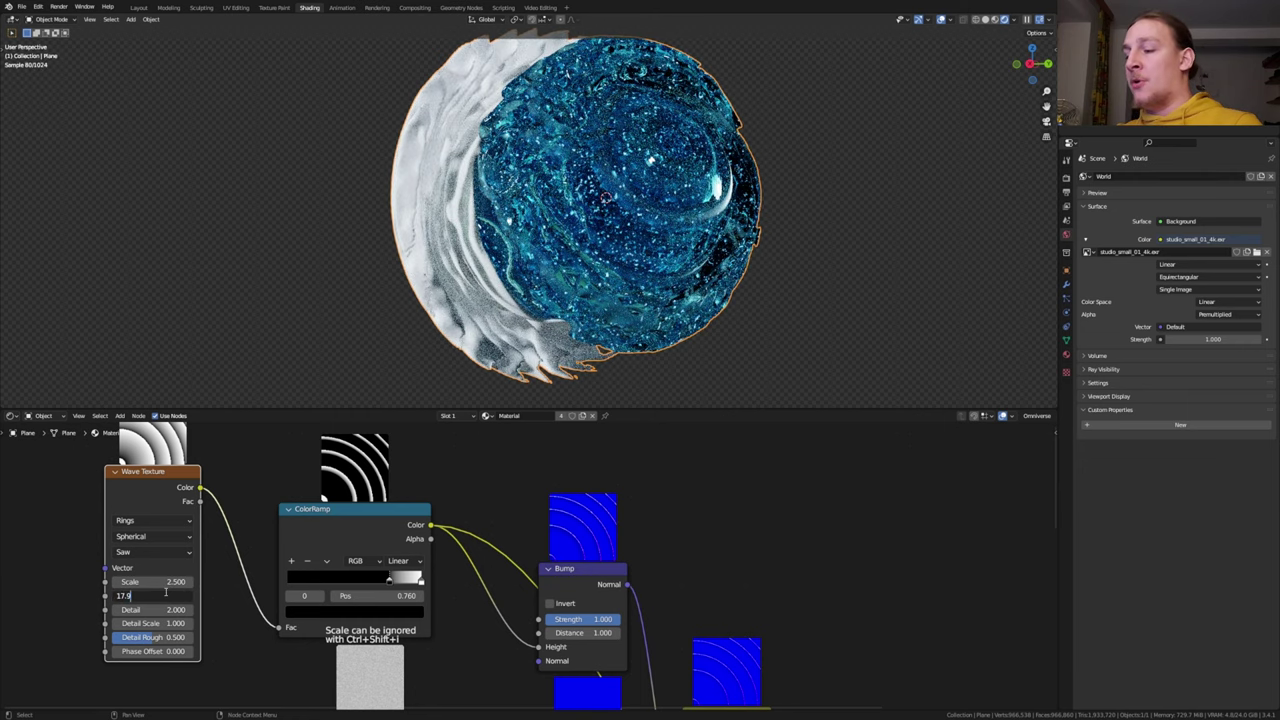
{"action": "key", "text": "Return"}
Feed a Musgrave Texture with detail 15 into the Wave Texture's Vector input and save the file.
{"action": "middle_click_drag", "start_coordinate": [166, 592], "coordinate": [454, 597]}
{"action": "key", "text": "shift+a"}
{"action": "type", "text": "mu"}
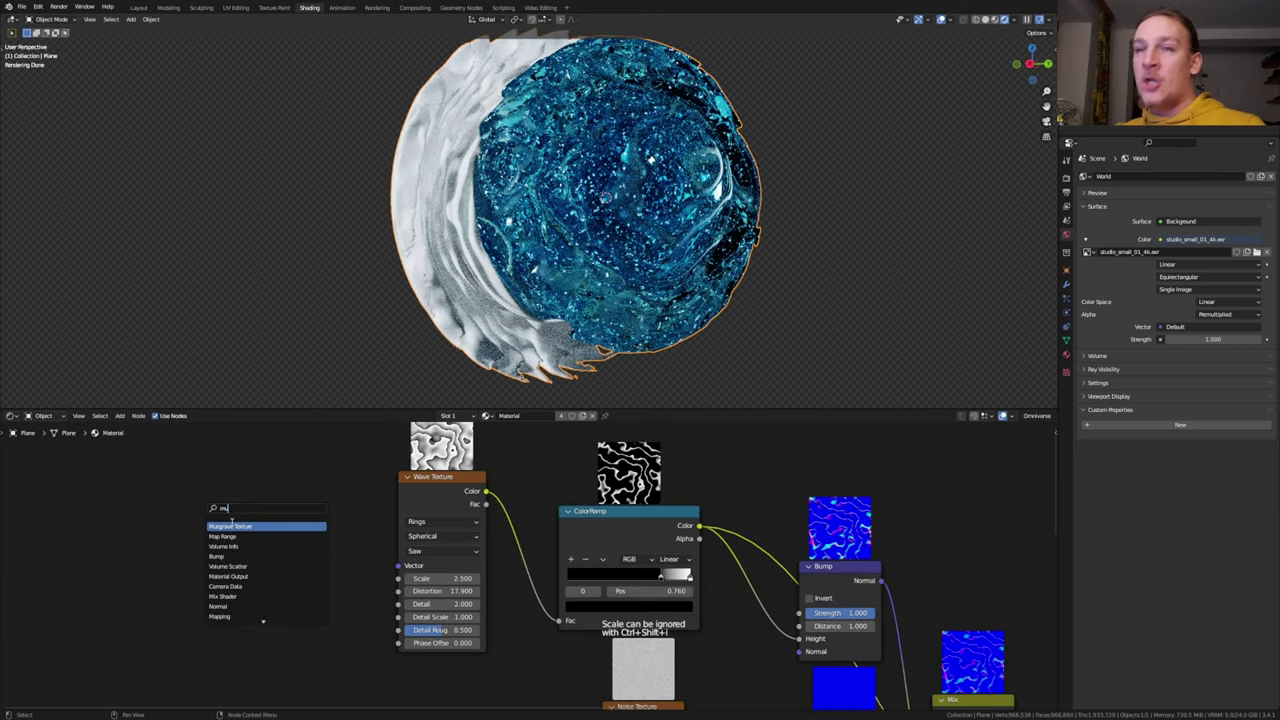
{"action": "key", "text": "Return"}
{"action": "left_click", "coordinate": [268, 600]}
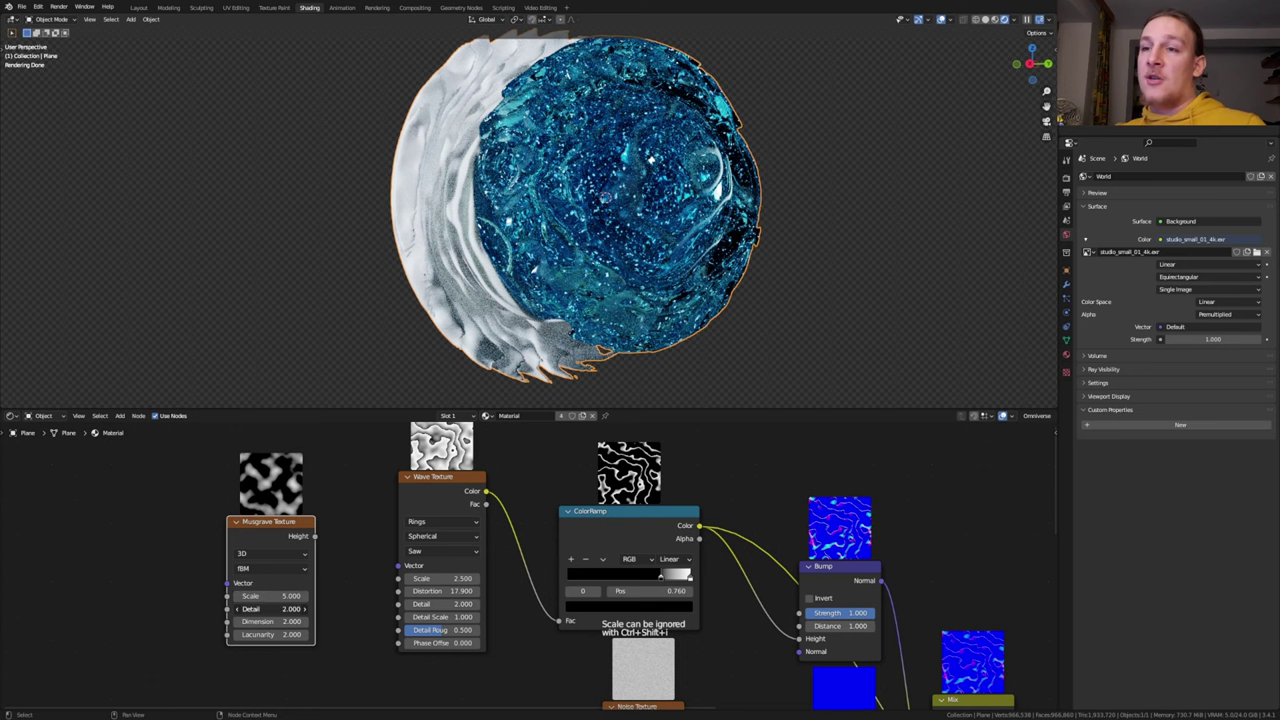
{"action": "left_click_drag", "start_coordinate": [271, 609], "coordinate": [310, 609]}
{"action": "left_click_drag", "start_coordinate": [316, 537], "coordinate": [323, 546]}
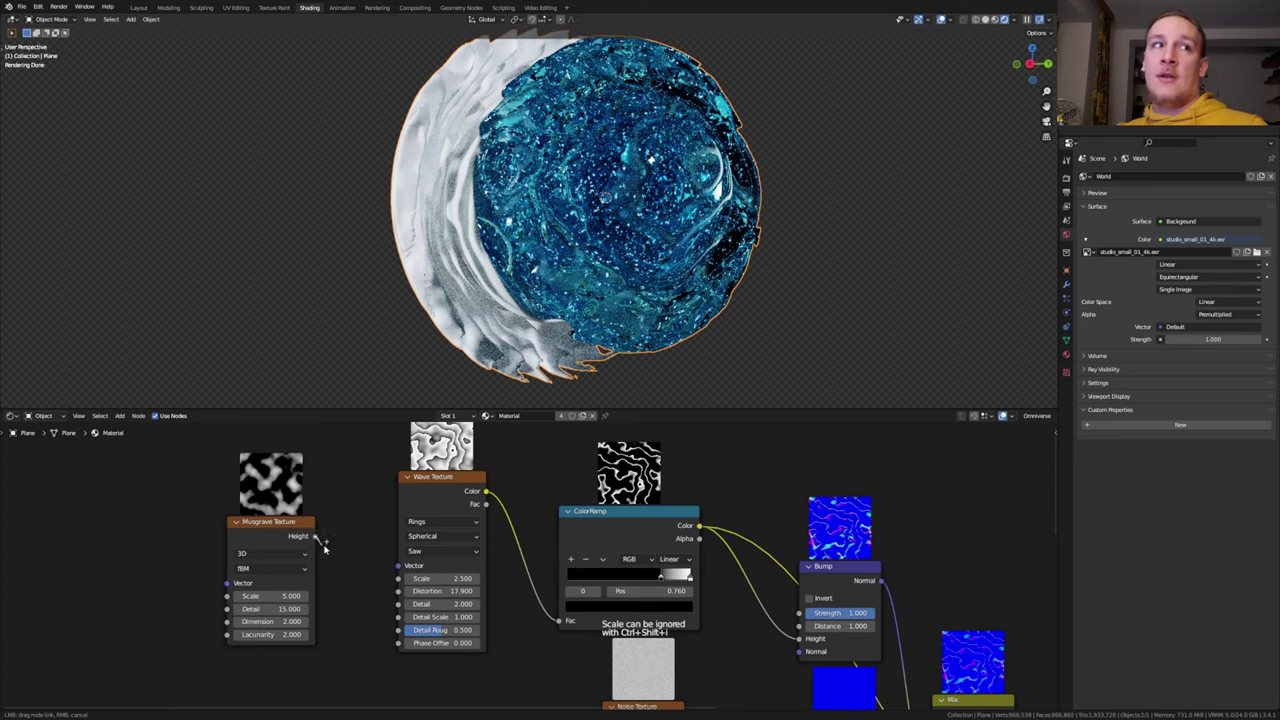
{"action": "left_click_drag", "start_coordinate": [402, 558], "coordinate": [399, 564]}
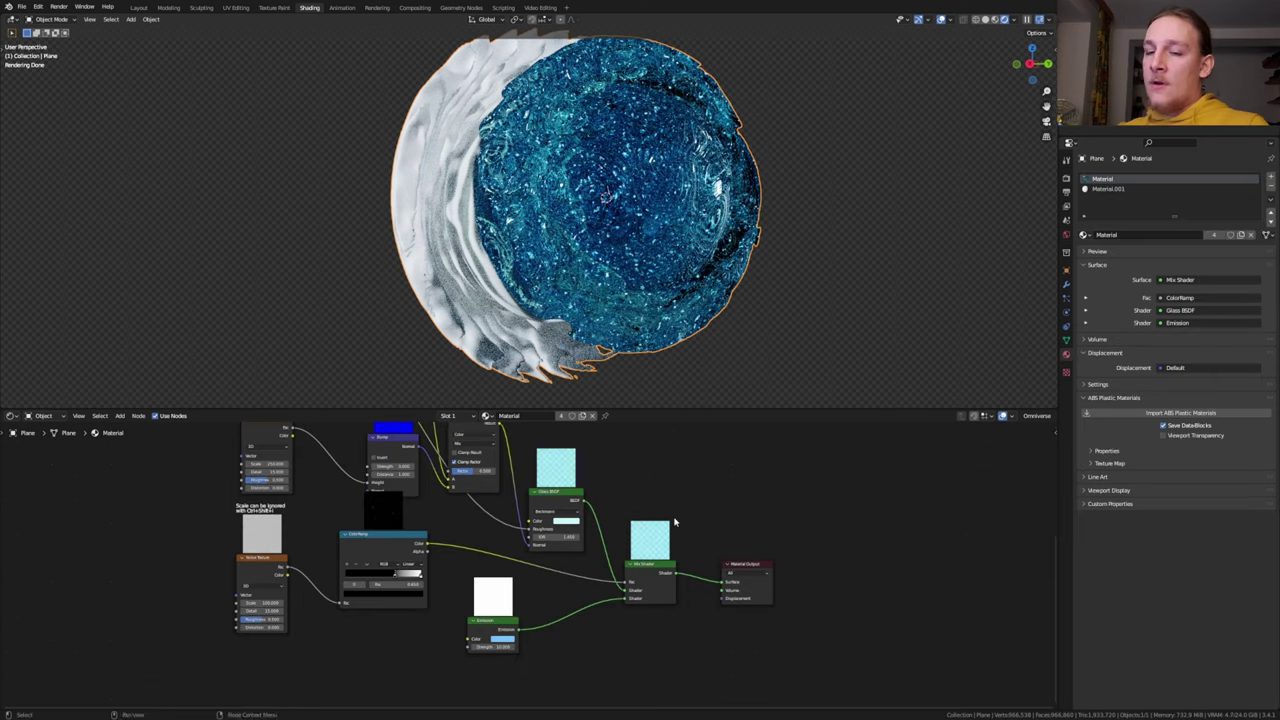
{"action": "key", "text": "ctrl+s"}
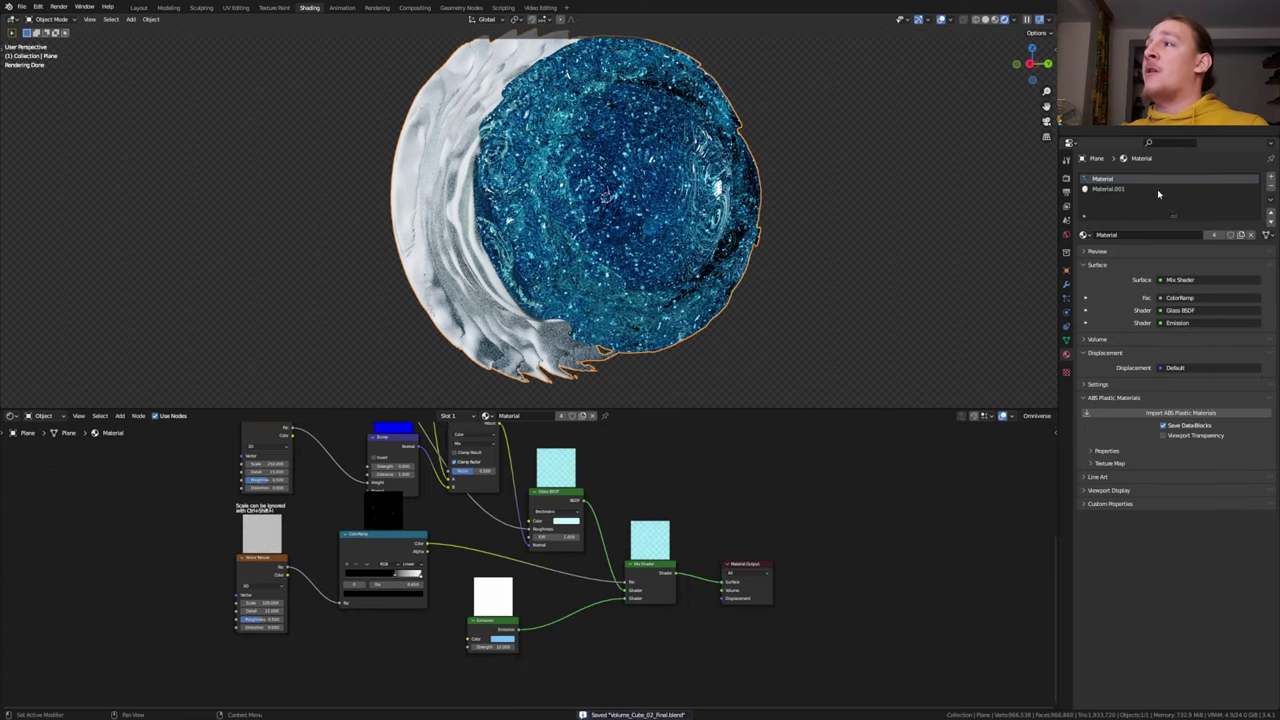
Give Material.001's Principled BSDF a near-black base color and a metallic value of 1.
{"action": "left_click", "coordinate": [1108, 189]}
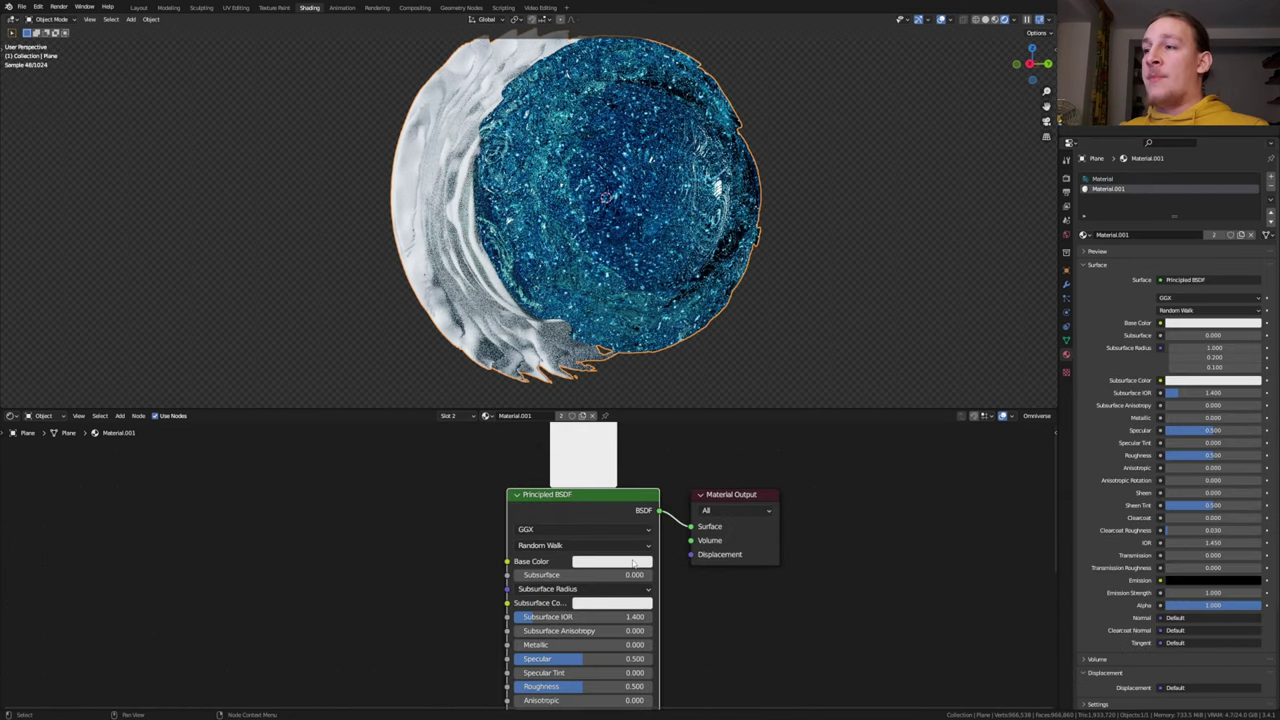
{"action": "left_click", "coordinate": [611, 561]}
{"action": "left_click_drag", "start_coordinate": [684, 451], "coordinate": [682, 466]}
{"action": "middle_click_drag", "start_coordinate": [682, 600], "coordinate": [682, 530]}
{"action": "left_click_drag", "start_coordinate": [540, 574], "coordinate": [654, 576]}
Add a Mix node to Material.001 and set its data type to Color.
{"action": "scroll", "coordinate": [677, 644], "scroll_direction": "down", "scroll_amount": 4}
{"action": "middle_click_drag", "start_coordinate": [677, 644], "coordinate": [670, 586]}
{"action": "key", "text": "shift+a"}
{"action": "left_click", "coordinate": [283, 534]}
{"action": "type", "text": "mi"}
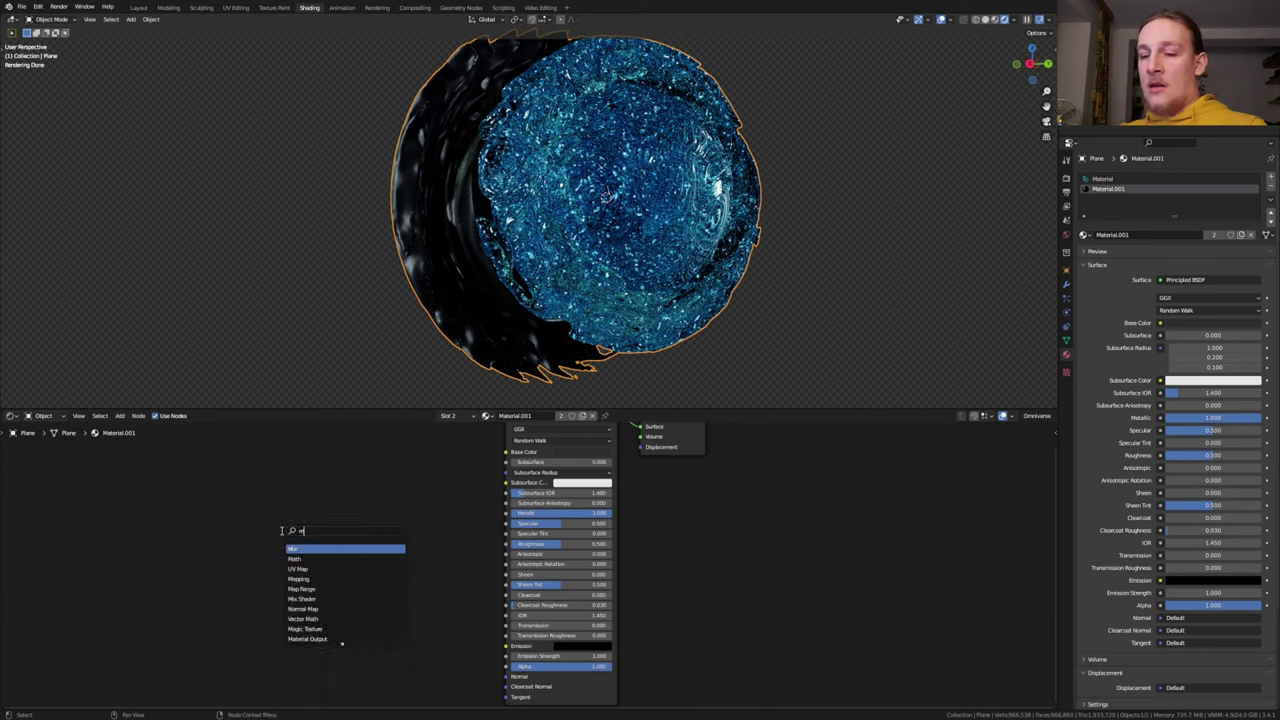
{"action": "left_click", "coordinate": [323, 551]}
{"action": "left_click", "coordinate": [354, 532]}
{"action": "left_click", "coordinate": [354, 536]}
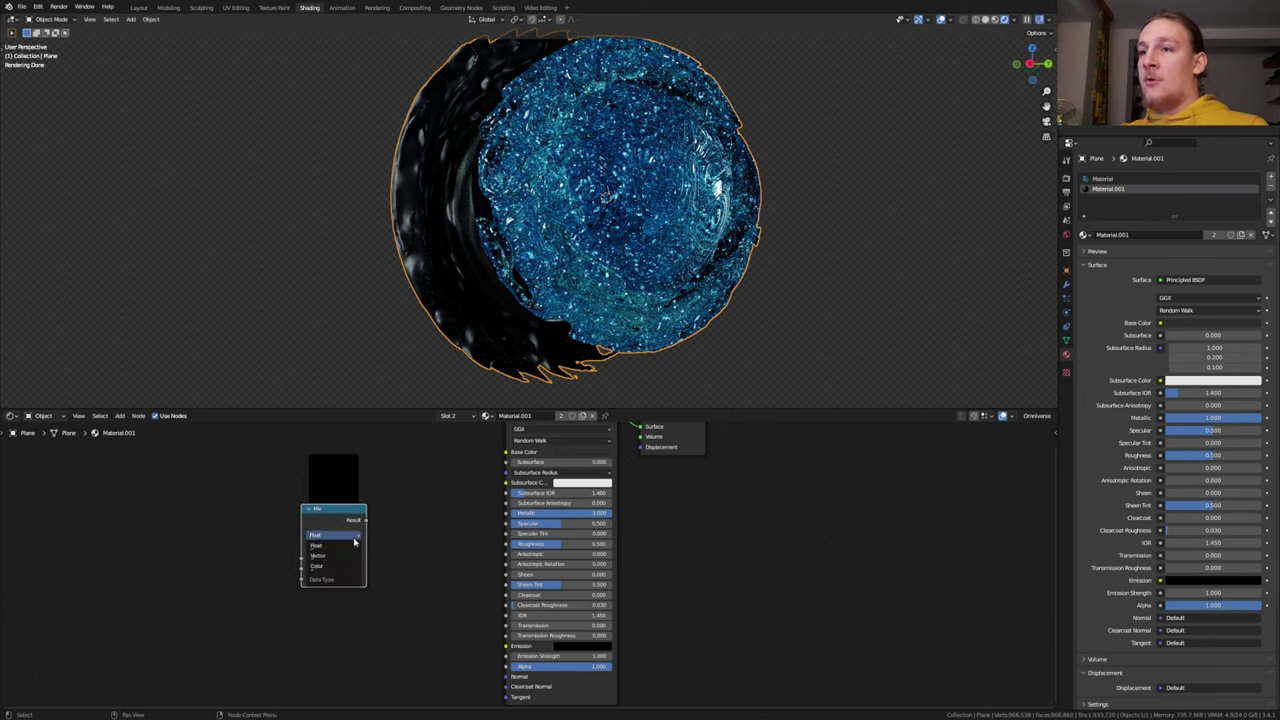
{"action": "left_click", "coordinate": [345, 567]}
Link the Mix result to the Principled BSDF's Roughness, Emission and Normal inputs.
{"action": "left_click_drag", "start_coordinate": [366, 520], "coordinate": [507, 543]}
{"action": "left_click_drag", "start_coordinate": [366, 520], "coordinate": [507, 646]}
{"action": "left_click_drag", "start_coordinate": [366, 520], "coordinate": [507, 675]}
Add a Noise Texture and link its Fac output to the Mix node's A input.
{"action": "middle_click_drag", "start_coordinate": [200, 484], "coordinate": [306, 492]}
{"action": "key", "text": "shift+a"}
{"action": "left_click", "coordinate": [324, 492]}
{"action": "type", "text": "noise"}
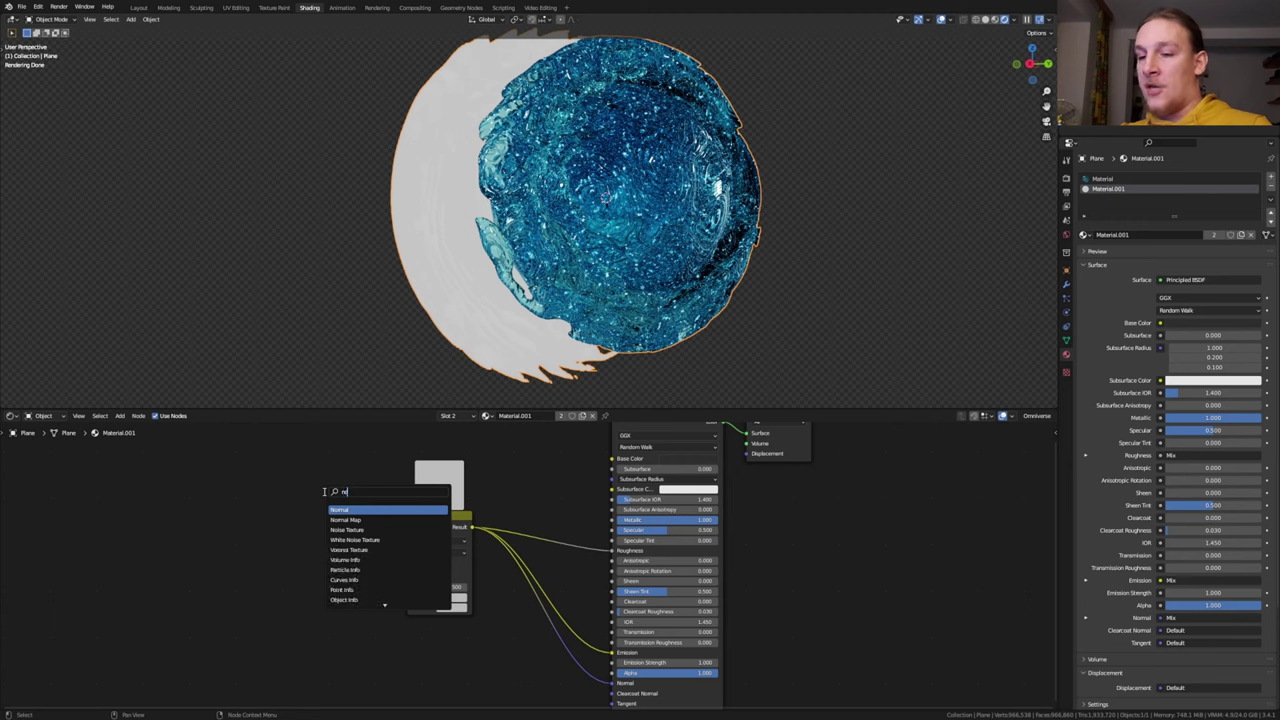
{"action": "key", "text": "Return"}
{"action": "left_click", "coordinate": [234, 486]}
{"action": "left_click_drag", "start_coordinate": [234, 486], "coordinate": [414, 598]}
Duplicate the Noise Texture below the original and link the copy's Fac output to the Mix node's B input.
{"action": "key", "text": "shift+d"}
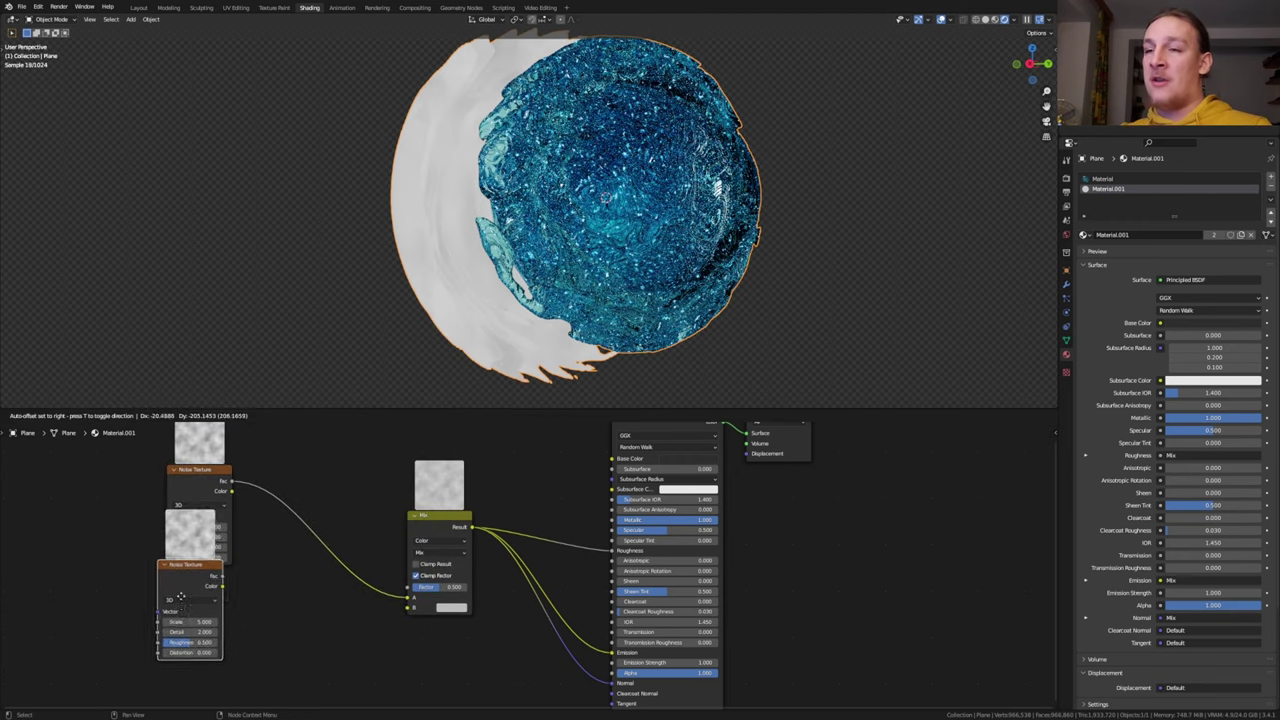
{"action": "left_click", "coordinate": [188, 652]}
{"action": "left_click_drag", "start_coordinate": [231, 648], "coordinate": [408, 607]}
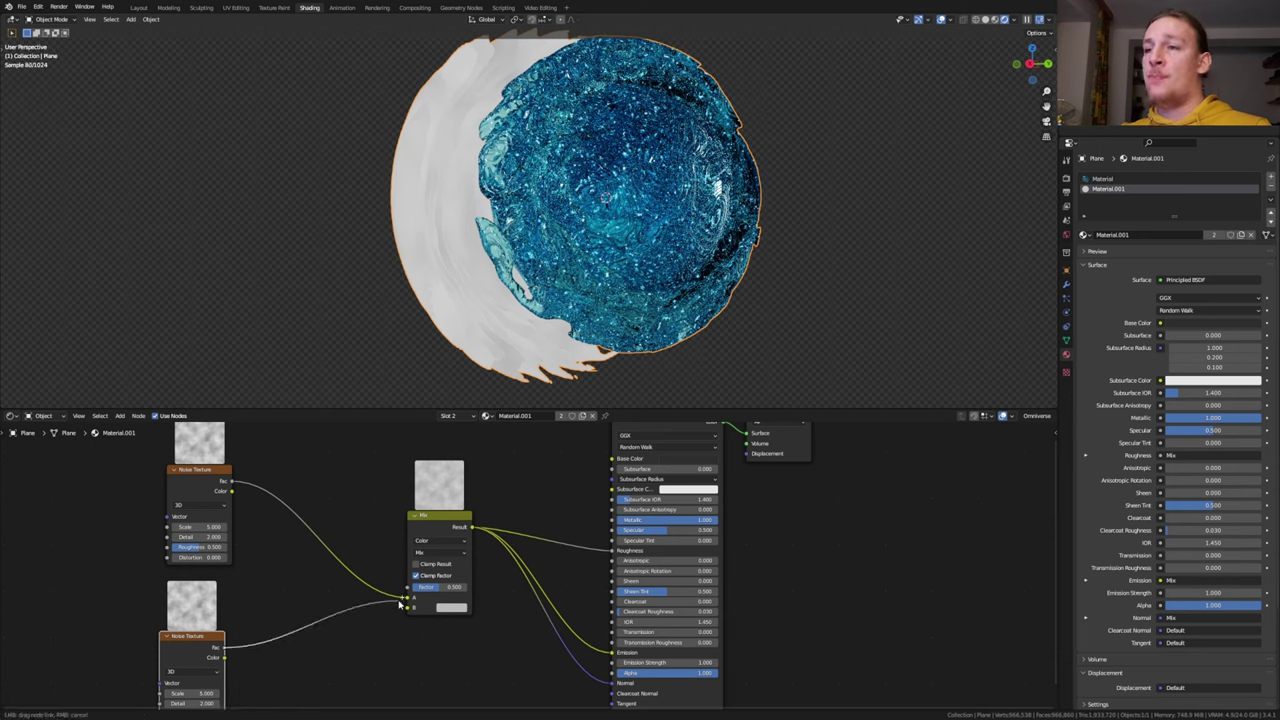
Set the upper Noise Texture to scale 750 and detail 15, and the lower one to scale 25 and detail 15.
{"action": "key", "text": "Home"}
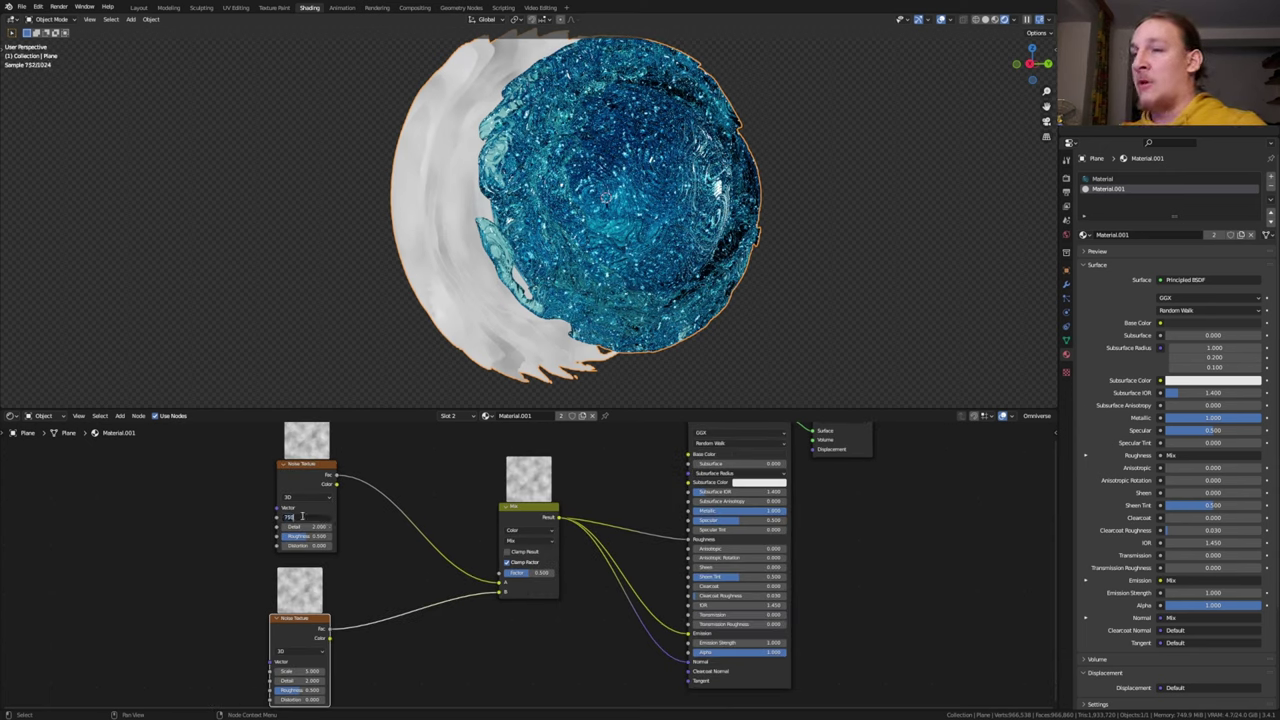
{"action": "key", "text": "Return"}
{"action": "left_click_drag", "start_coordinate": [308, 527], "coordinate": [380, 527]}
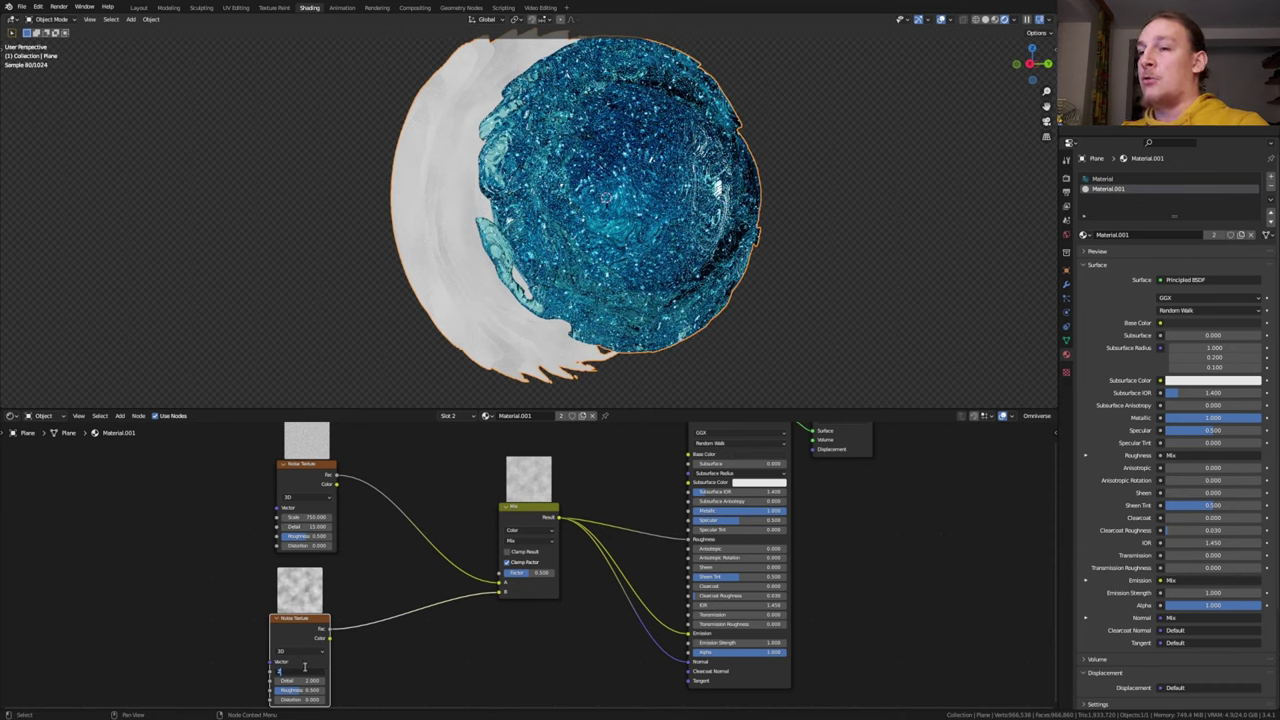
{"action": "key", "text": "Tab"}
{"action": "type", "text": "15"}
{"action": "key", "text": "Return"}
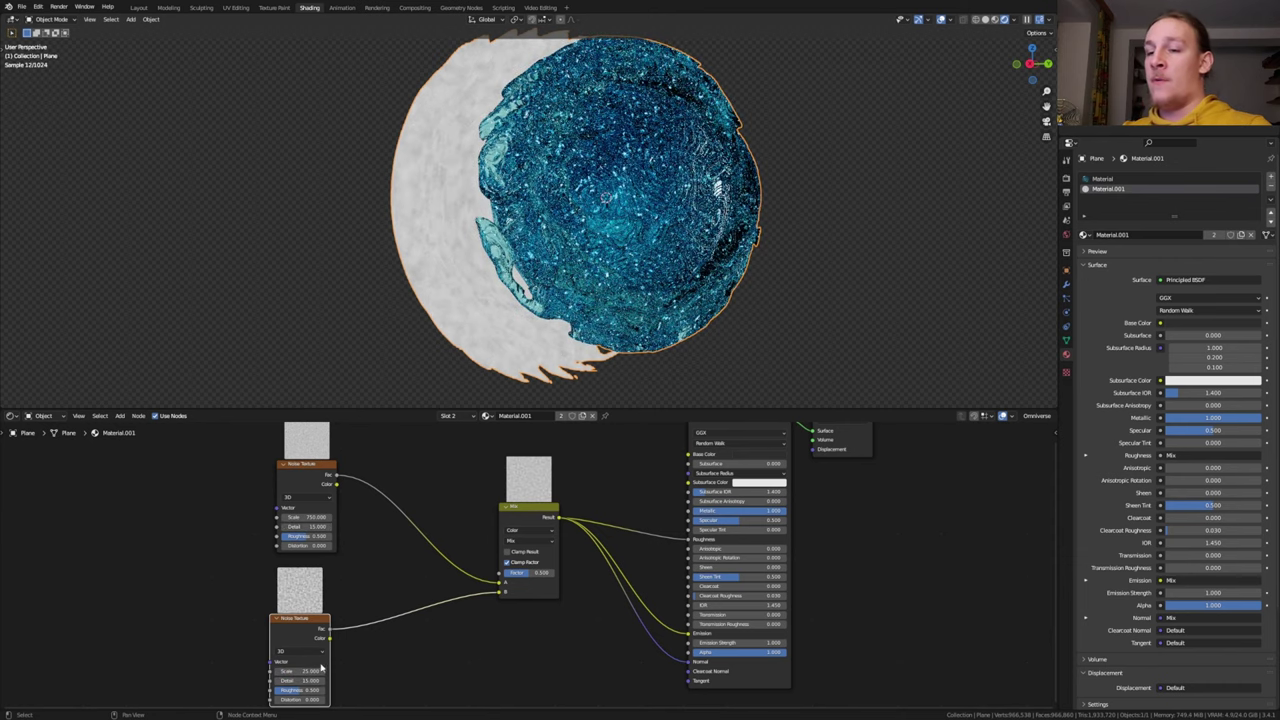
Insert a ColorRamp between the lower Noise Texture and Mix input B, and place a duplicate between the Mix result and Emission.
{"action": "middle_click_drag", "start_coordinate": [579, 457], "coordinate": [574, 463]}
{"action": "key", "text": "shift+a"}
{"action": "left_click", "coordinate": [574, 463]}
{"action": "type", "text": "co"}
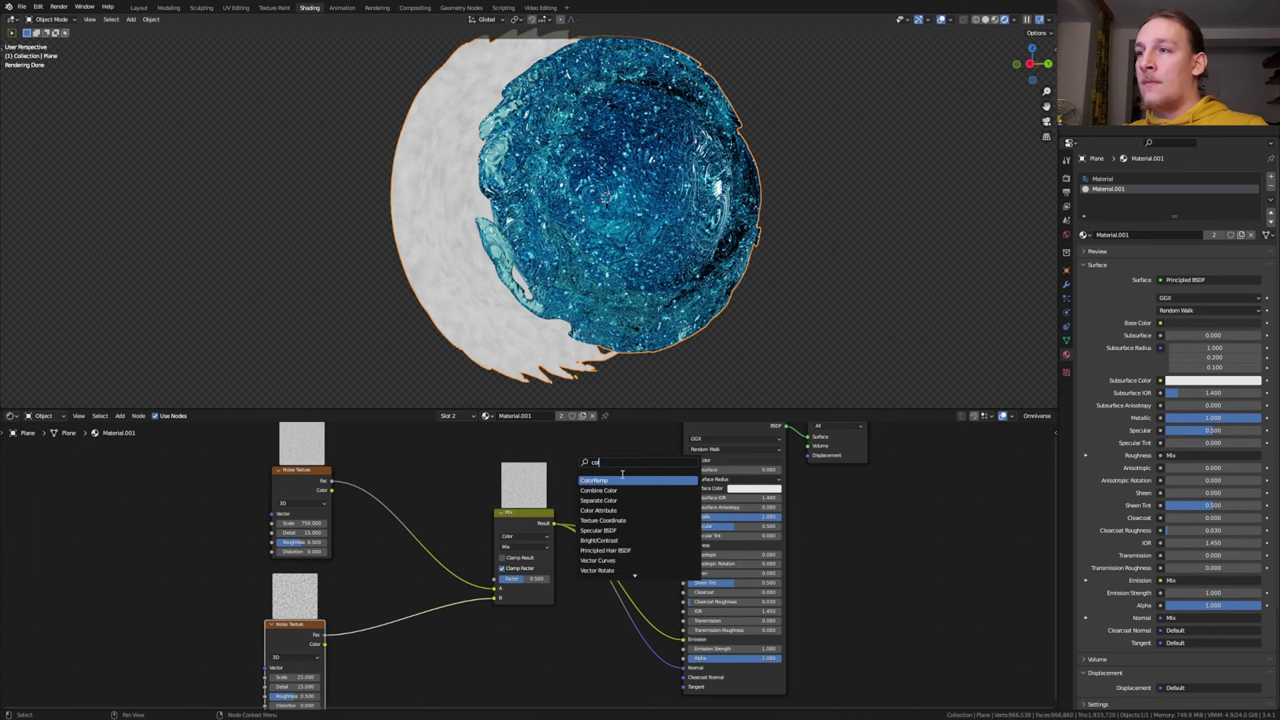
{"action": "key", "text": "Return"}
{"action": "left_click", "coordinate": [405, 626]}
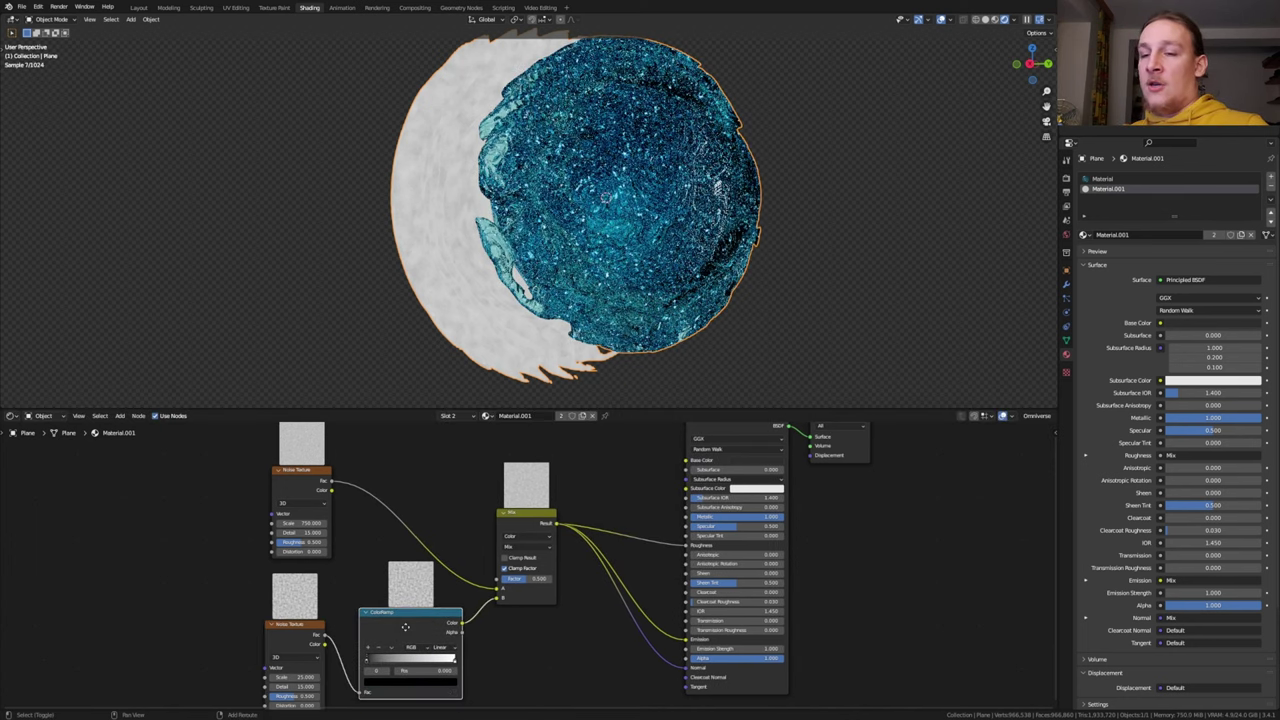
{"action": "key", "text": "shift+d"}
{"action": "left_click", "coordinate": [686, 585]}
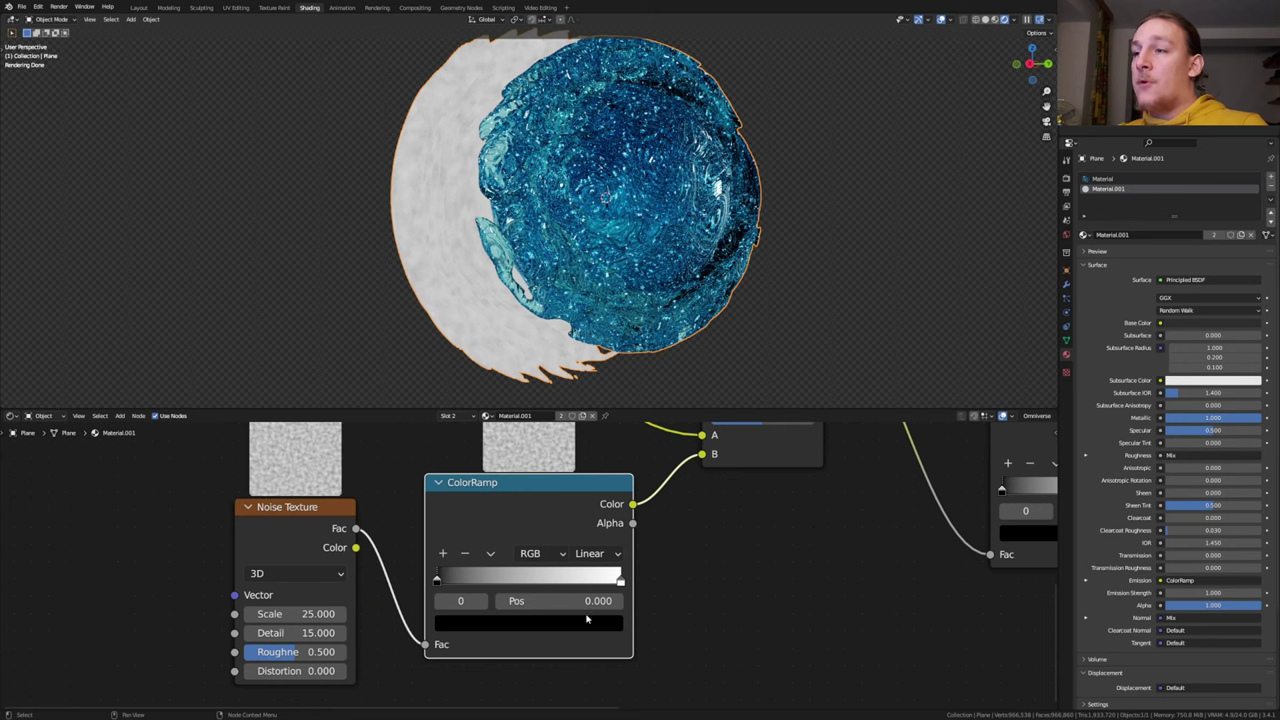
Position the black stop at 0.55 and the white stop at 0.76 on the ColorRamp after the lower Noise Texture.
{"action": "left_click", "coordinate": [588, 601]}
{"action": "type", "text": ".55"}
{"action": "key", "text": "Return"}
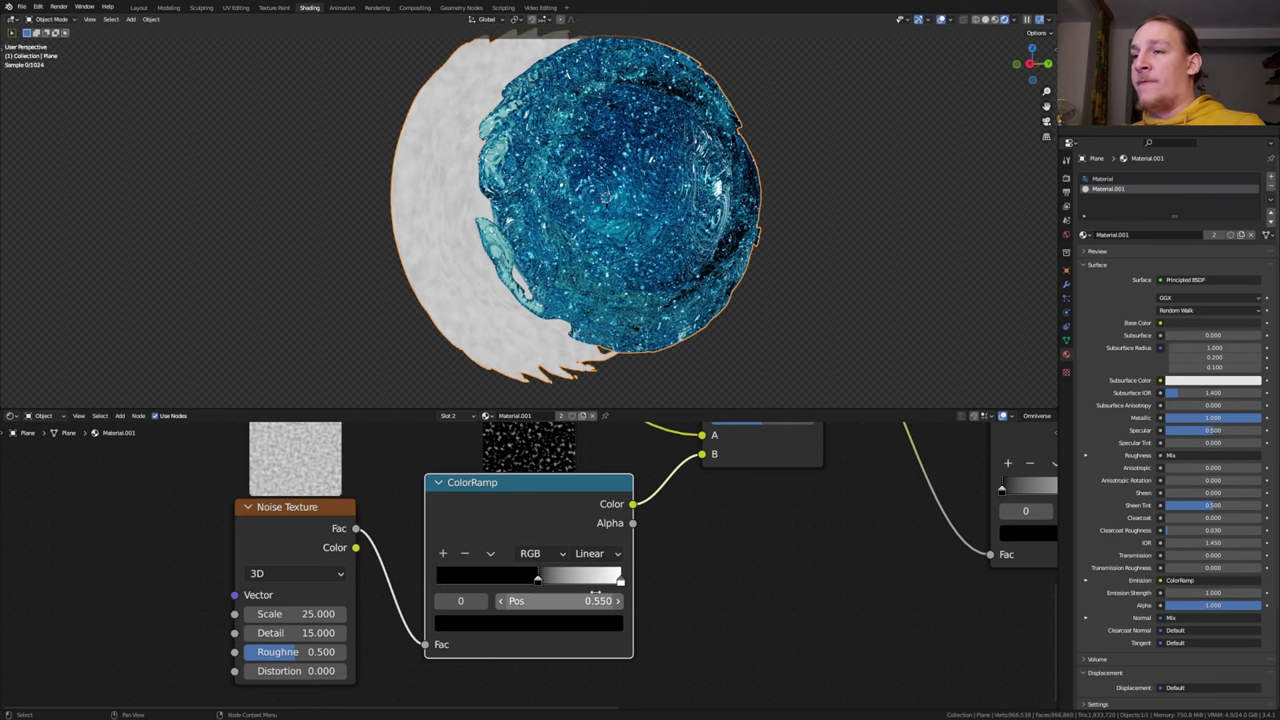
{"action": "left_click", "coordinate": [620, 581]}
{"action": "left_click", "coordinate": [604, 599]}
{"action": "type", "text": ".76"}
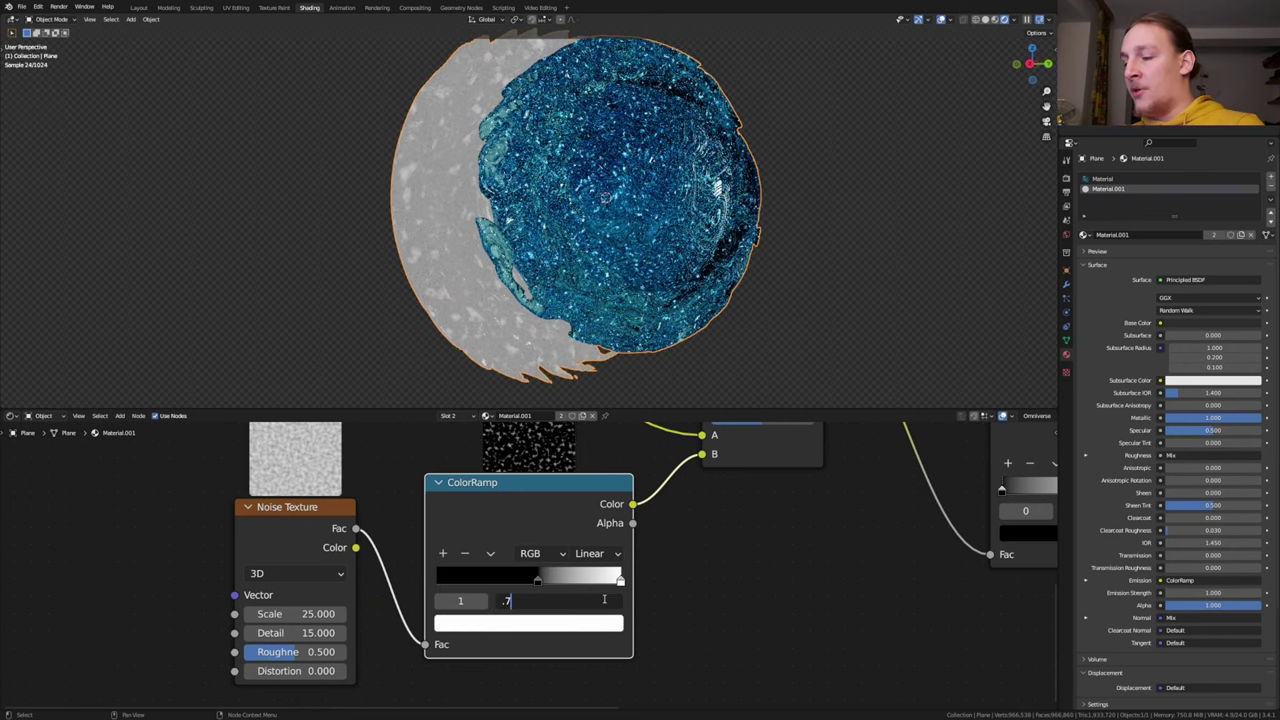
{"action": "key", "text": "Return"}
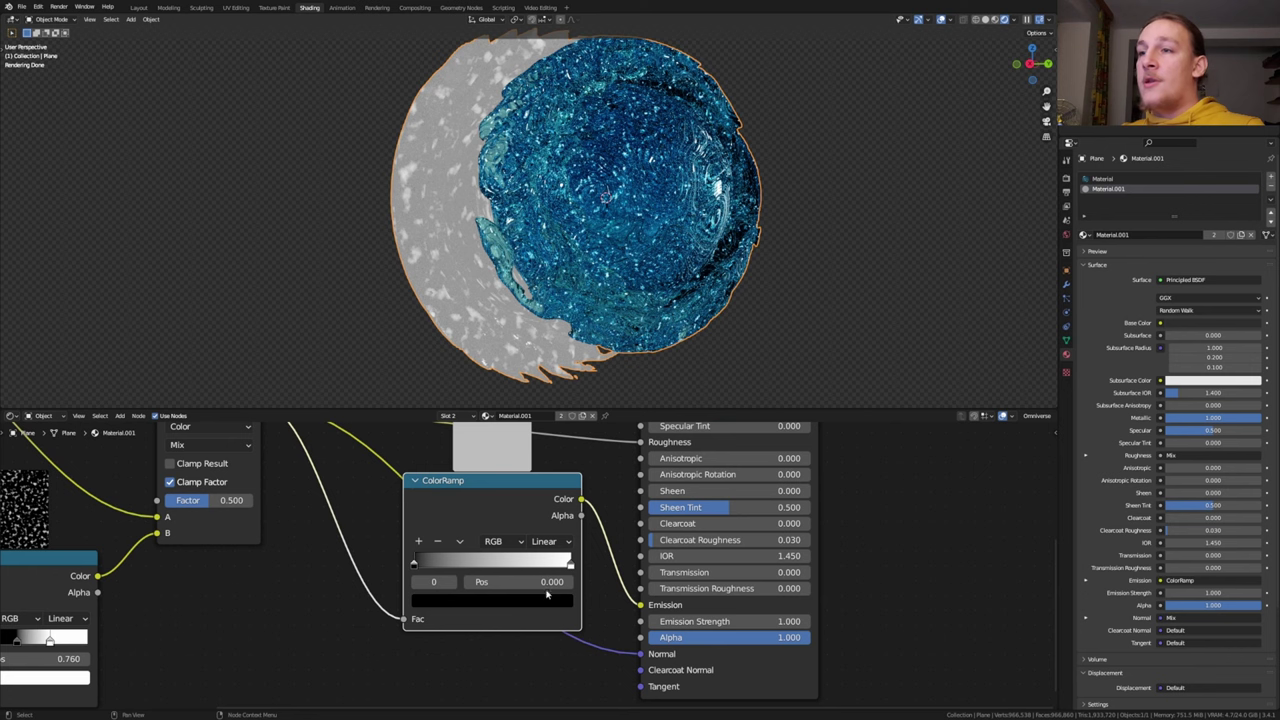
On the ColorRamp feeding Emission, move the black stop to 0.33 and recolor the white stop orange.
{"action": "left_click", "coordinate": [546, 582]}
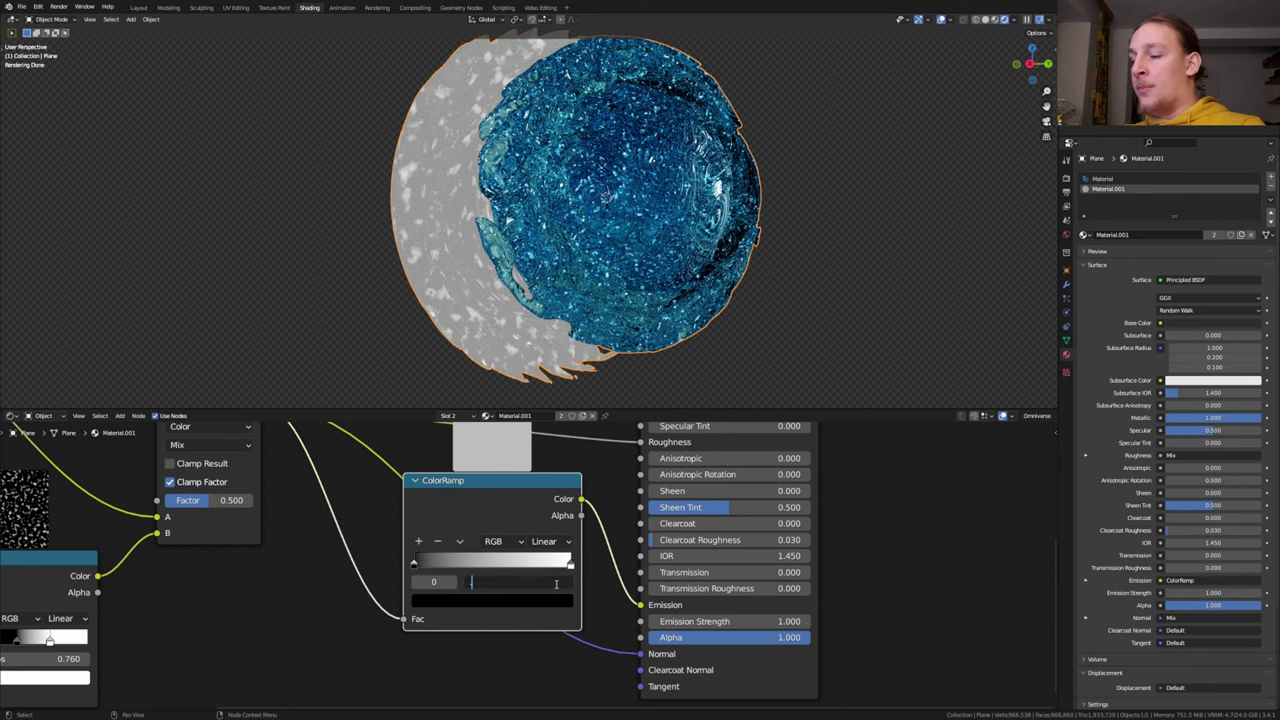
{"action": "left_click", "coordinate": [556, 588]}
{"action": "type", "text": ".33"}
{"action": "key", "text": "Return"}
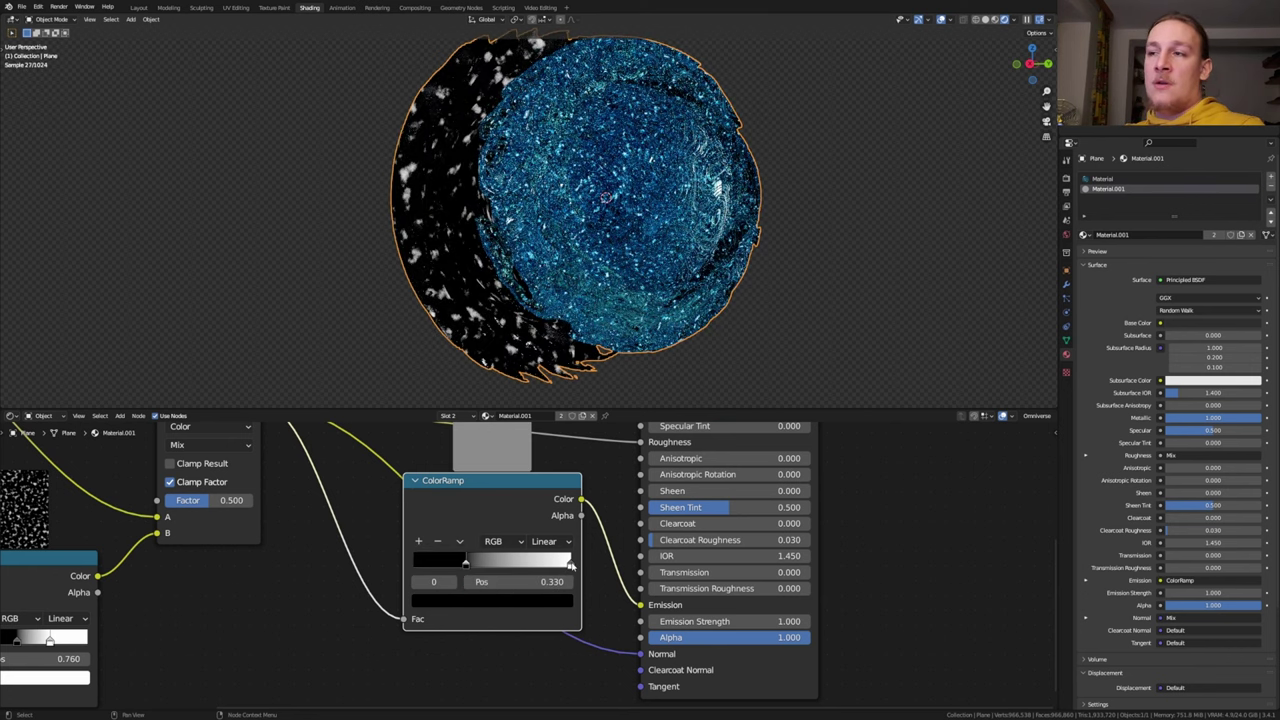
{"action": "left_click", "coordinate": [545, 602]}
{"action": "left_click", "coordinate": [457, 488]}
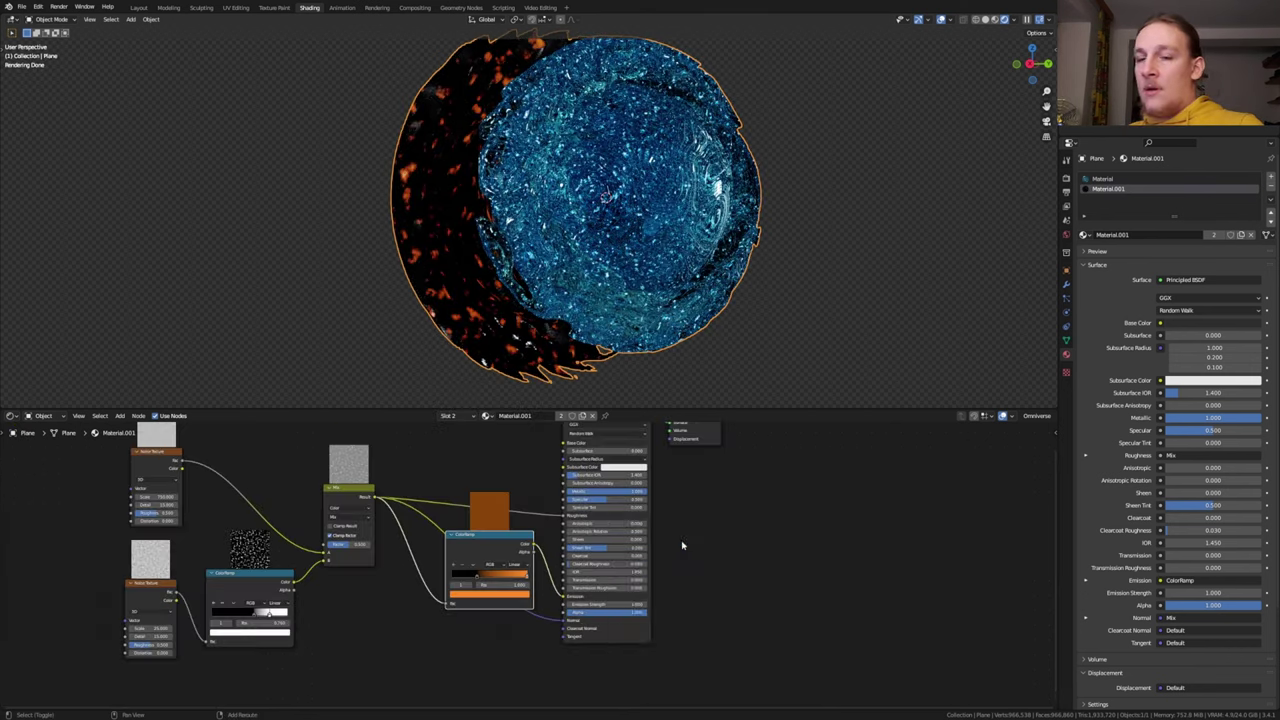
Insert a Bump node between the Mix result and the Principled BSDF's Normal input.
{"action": "key", "text": "shift+a"}
{"action": "left_click", "coordinate": [683, 542]}
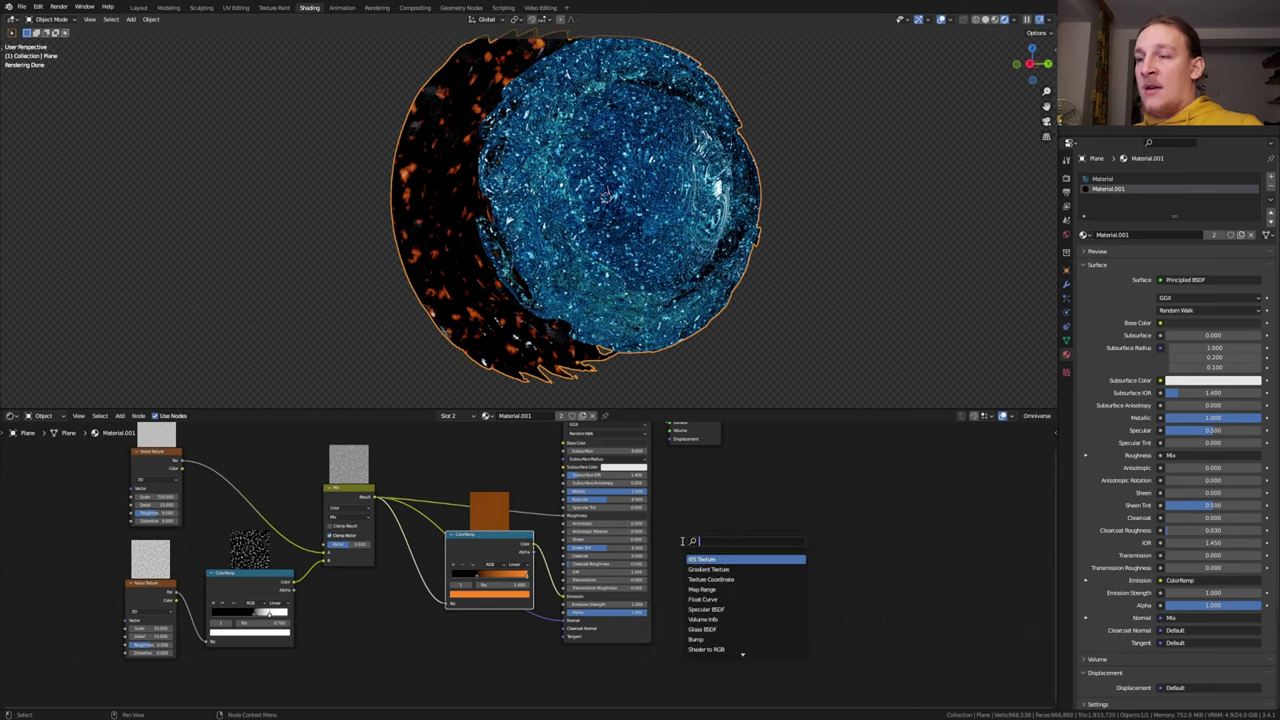
{"action": "type", "text": "b"}
{"action": "key", "text": "Return"}
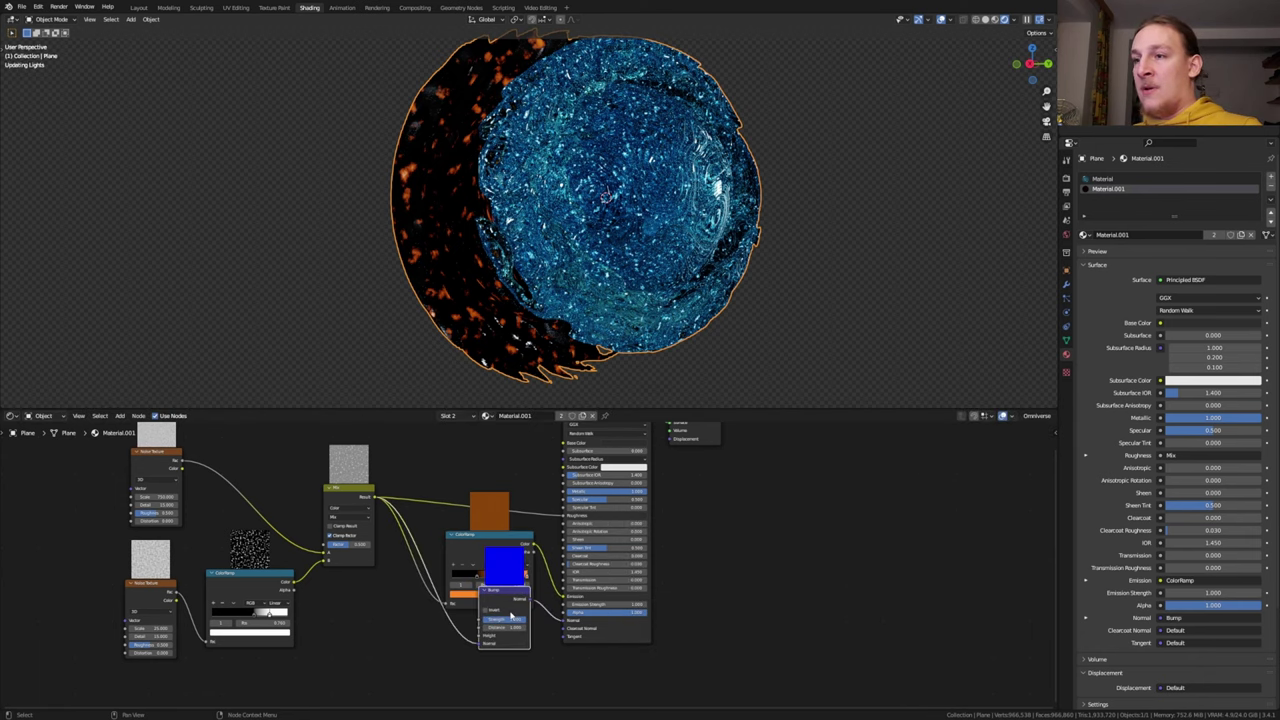
{"action": "left_click", "coordinate": [511, 636]}
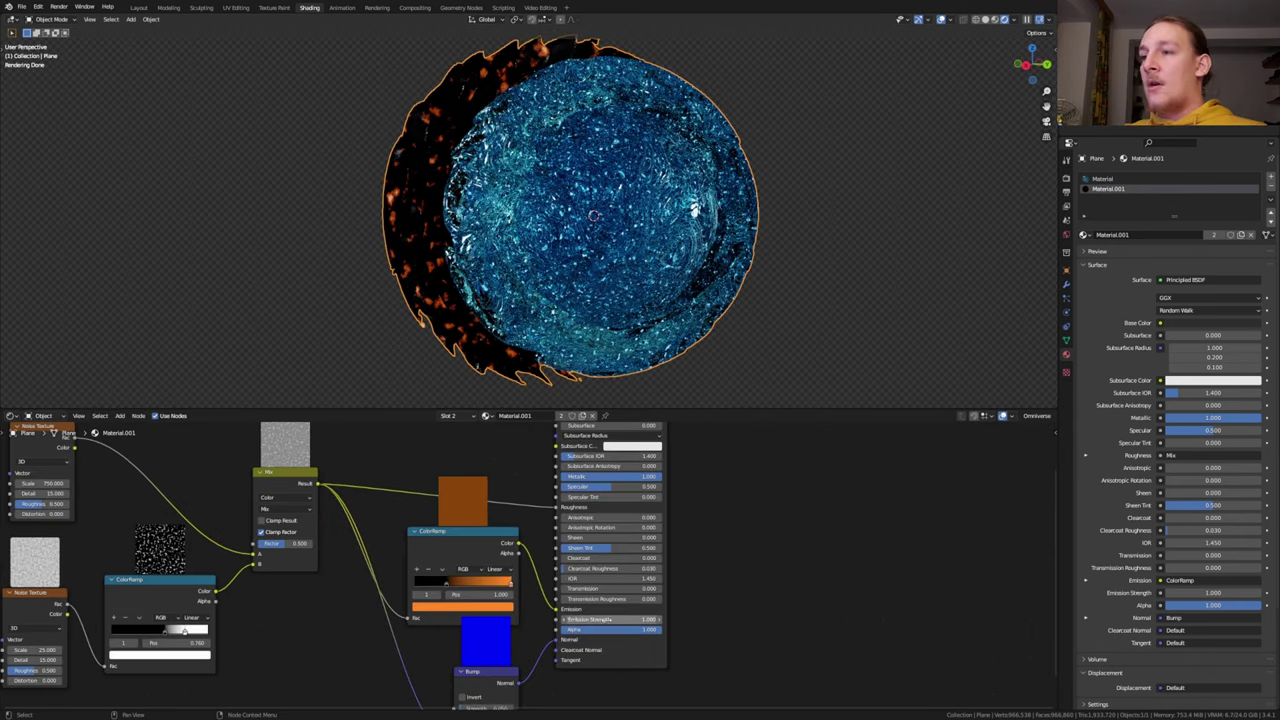
Set the Principled BSDF's emission strength to 10.
{"action": "scroll", "coordinate": [600, 628], "scroll_direction": "up", "scroll_amount": 2}
{"action": "left_click", "coordinate": [624, 619]}
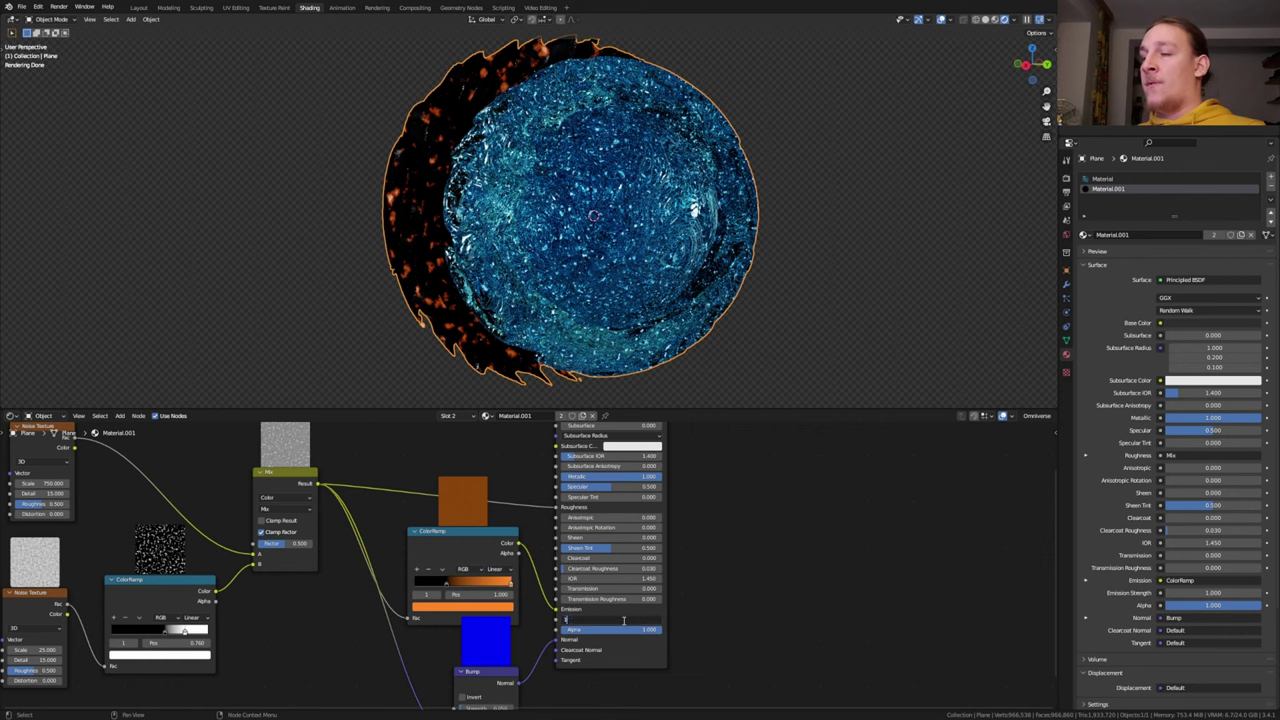
{"action": "type", "text": "10"}
{"action": "key", "text": "Return"}
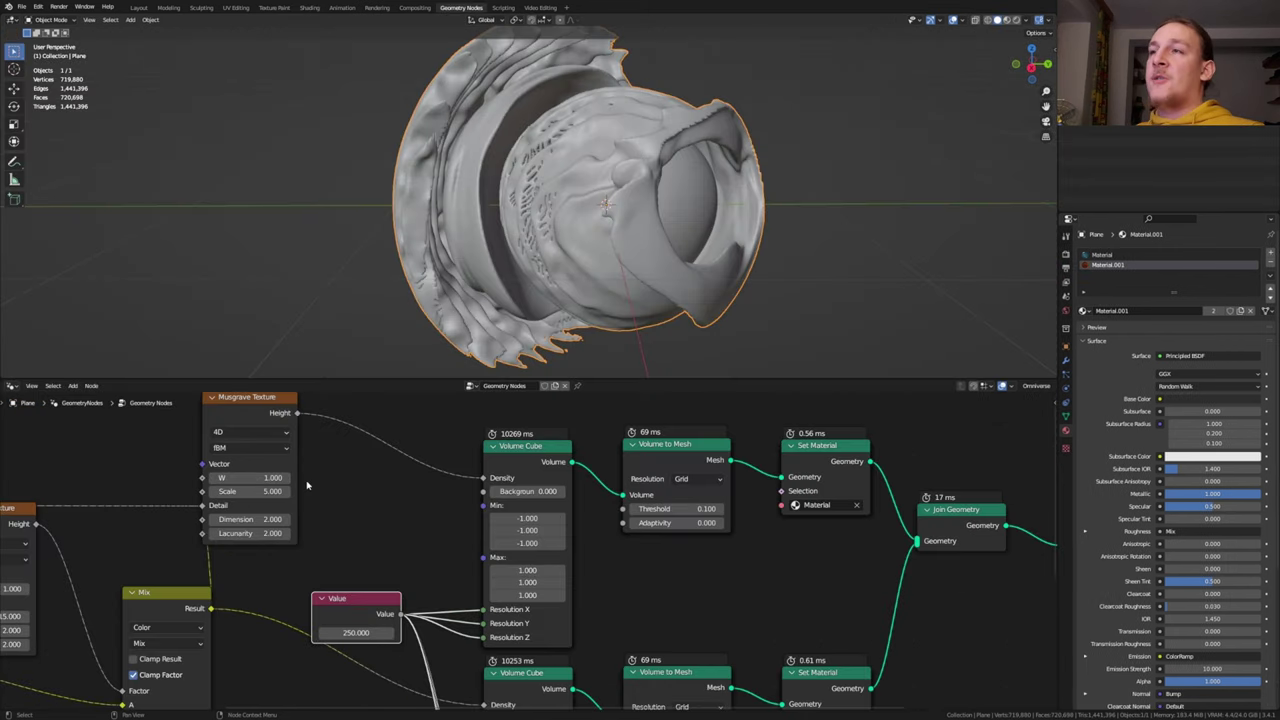
Add a camera in the Layout workspace and align it to the current view.
{"action": "middle_click_drag", "start_coordinate": [264, 469], "coordinate": [370, 518]}
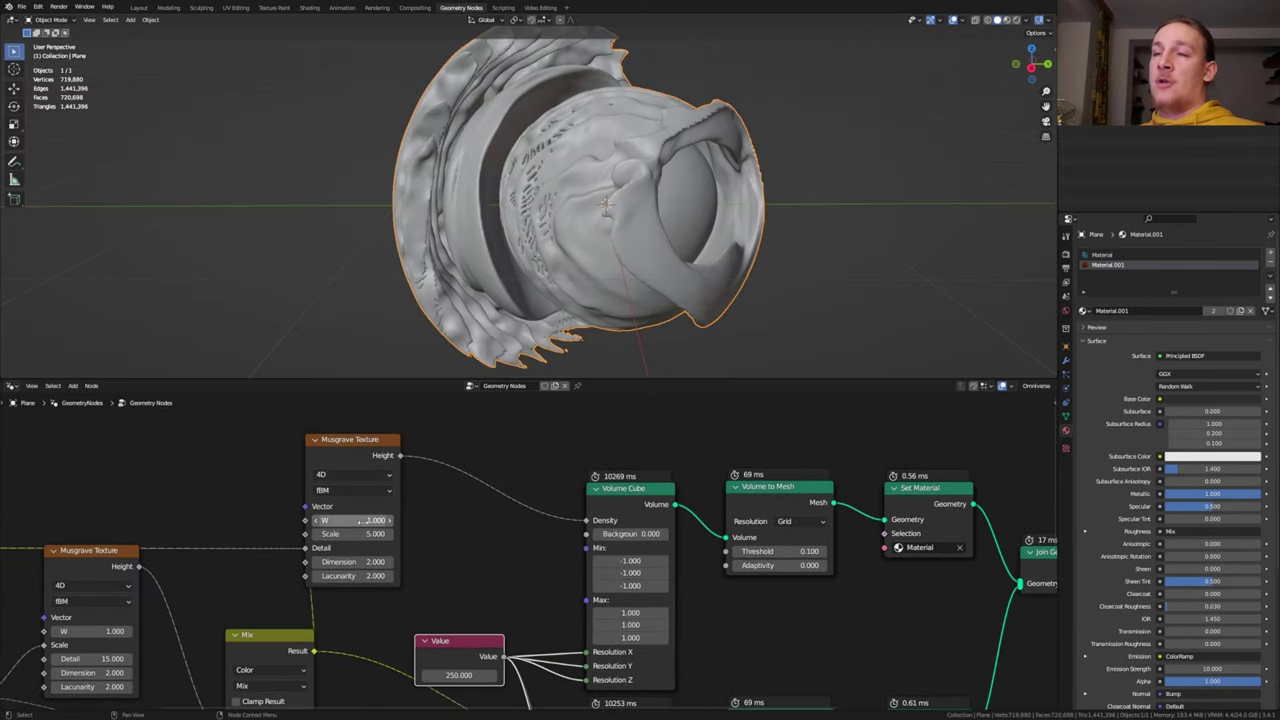
{"action": "left_click", "coordinate": [138, 8]}
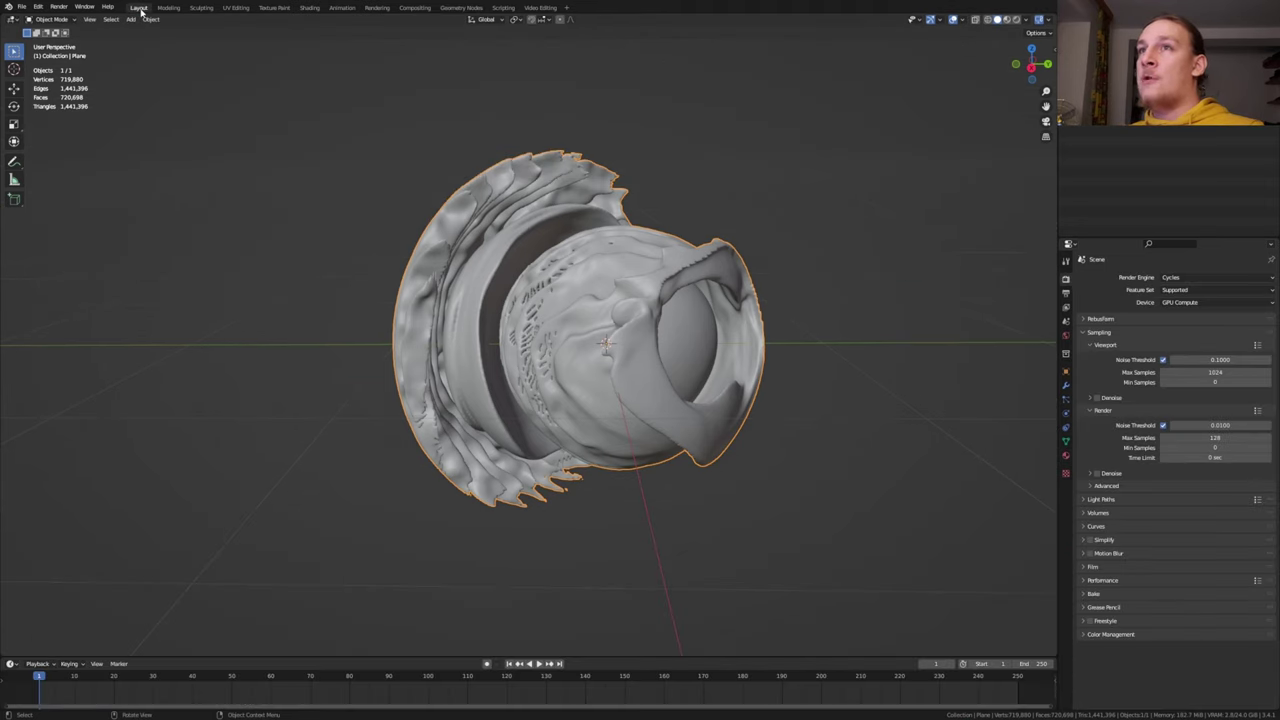
{"action": "key", "text": "shift+a"}
{"action": "left_click", "coordinate": [560, 454]}
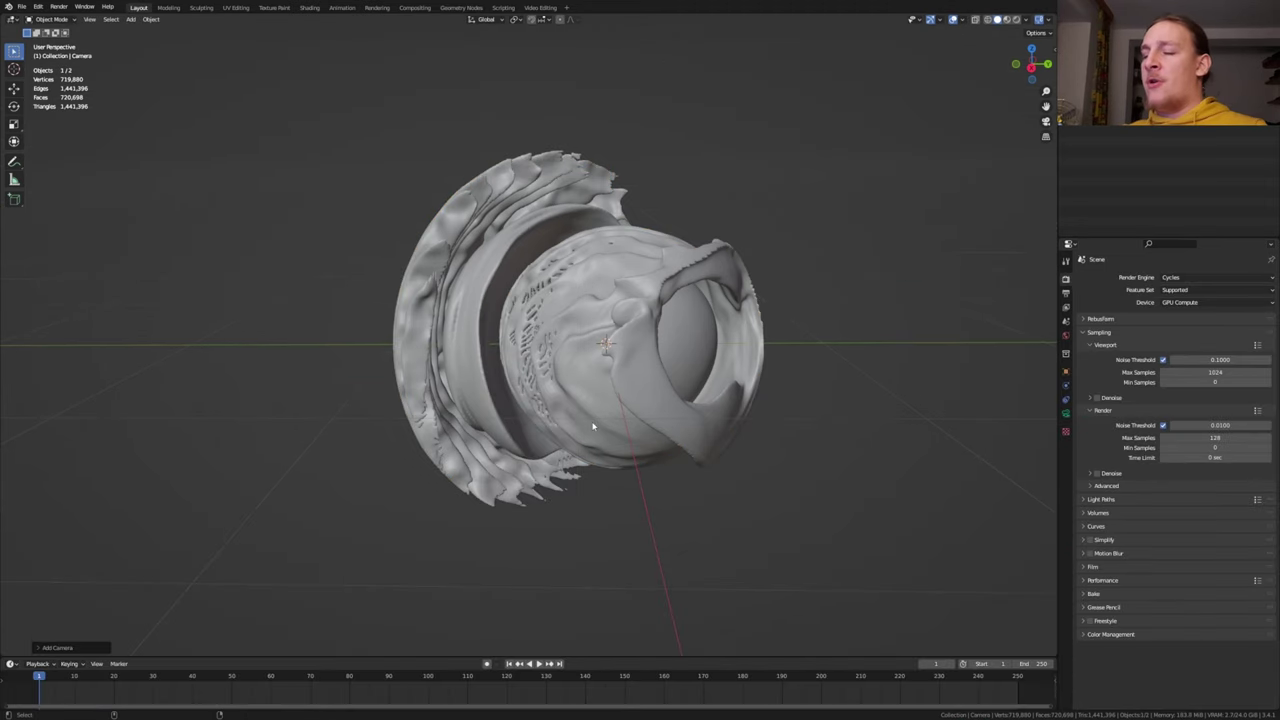
{"action": "key", "text": "ctrl+alt+KP_0"}
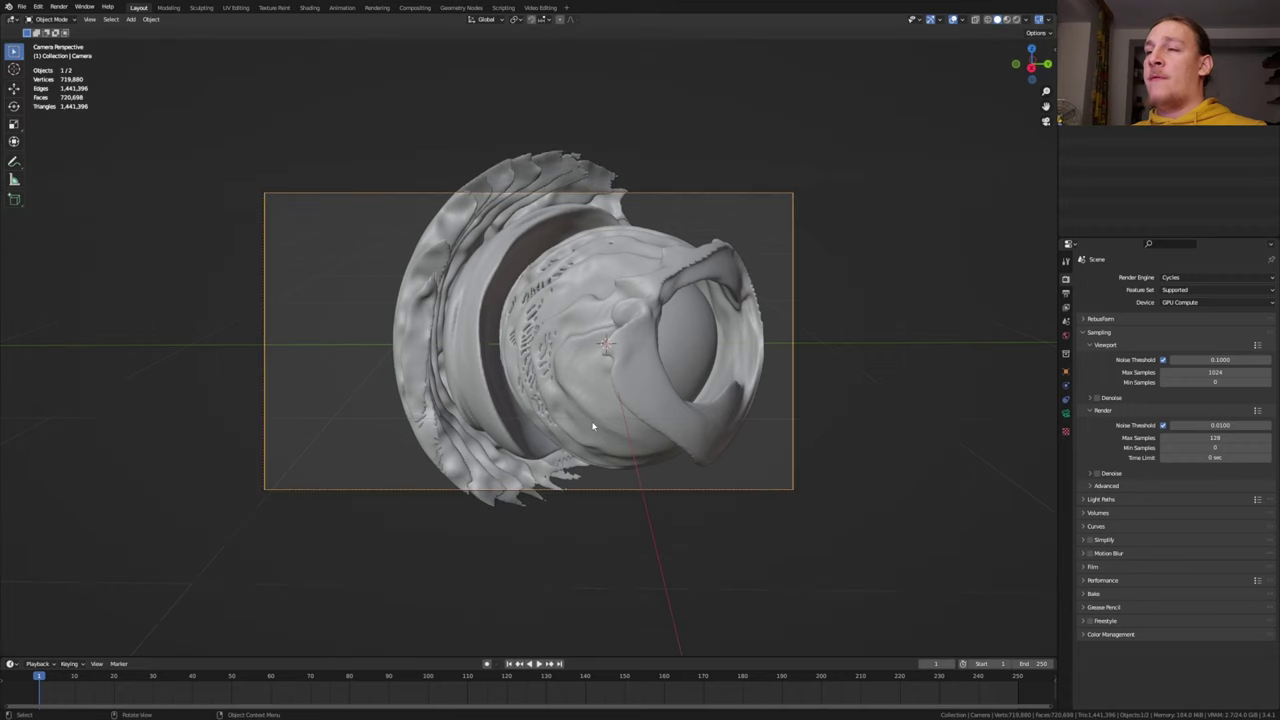
Move the camera closer to the mesh along its local Z axis, and select the mesh.
{"action": "key", "text": "g"}
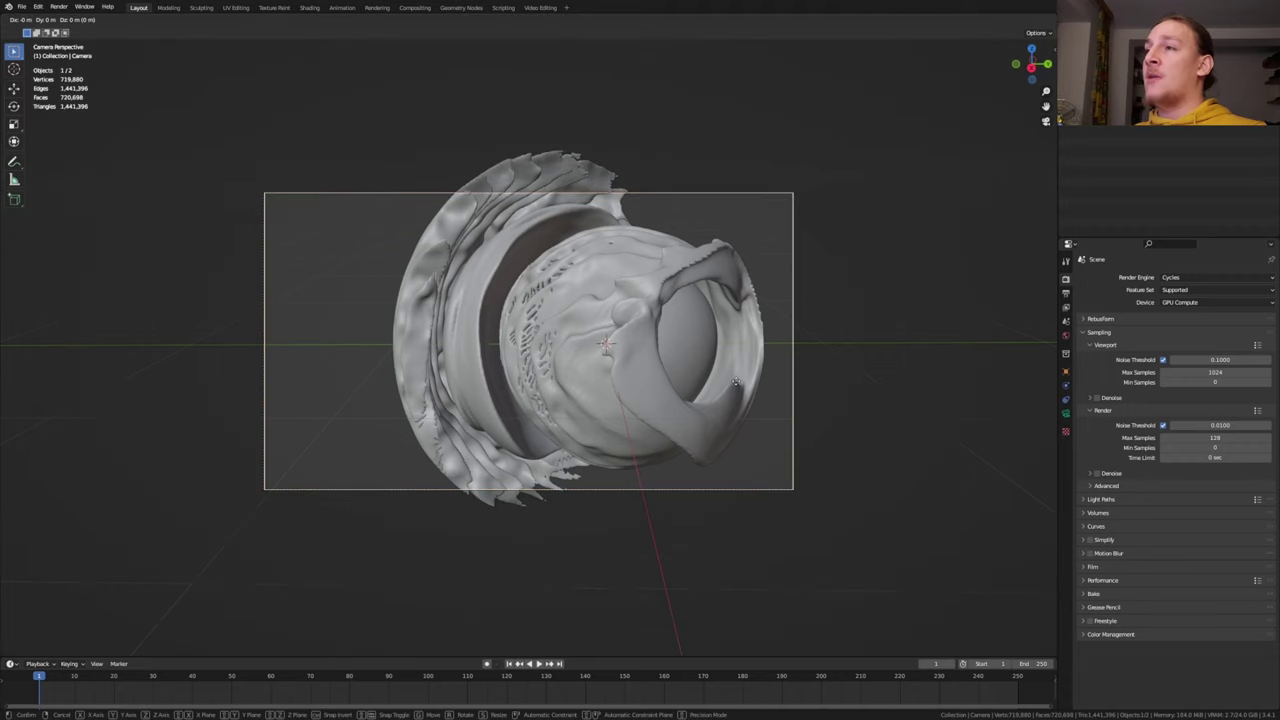
{"action": "key", "text": "z"}
{"action": "key", "text": "z"}
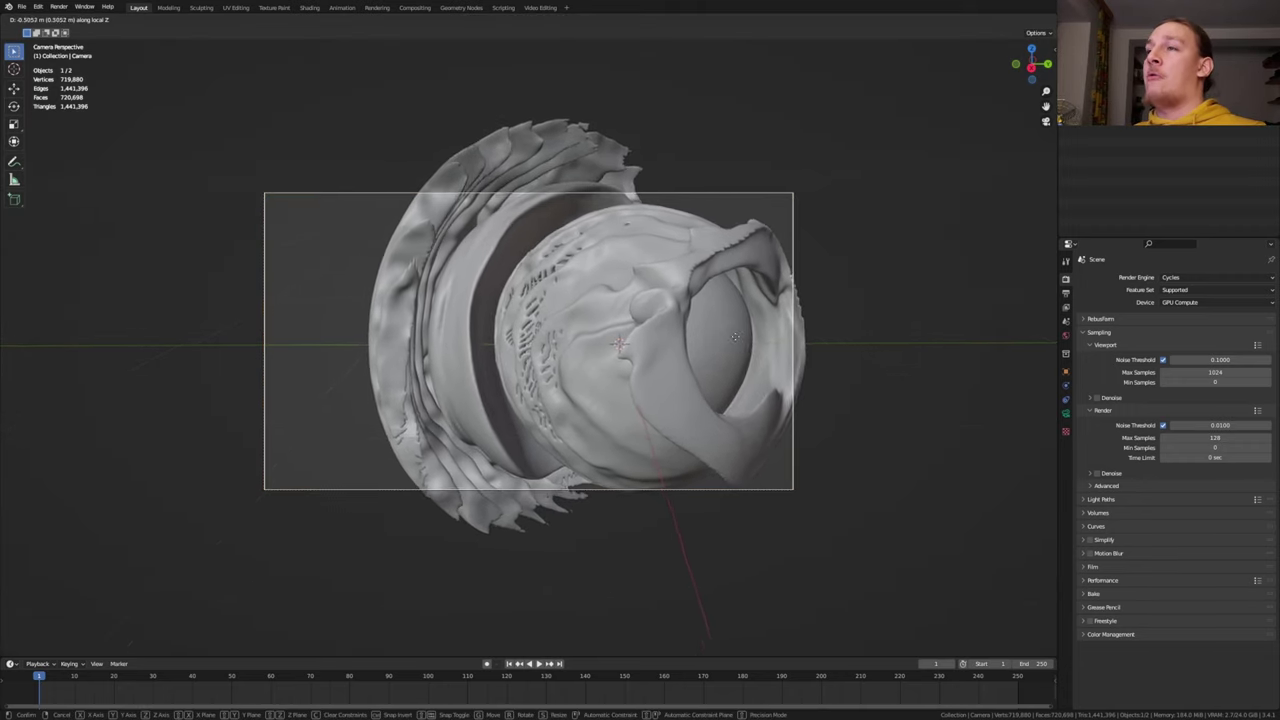
{"action": "left_click", "coordinate": [640, 380]}
{"action": "left_click", "coordinate": [640, 380]}
Set the render's maximum samples to 384.
{"action": "left_click", "coordinate": [1208, 438]}
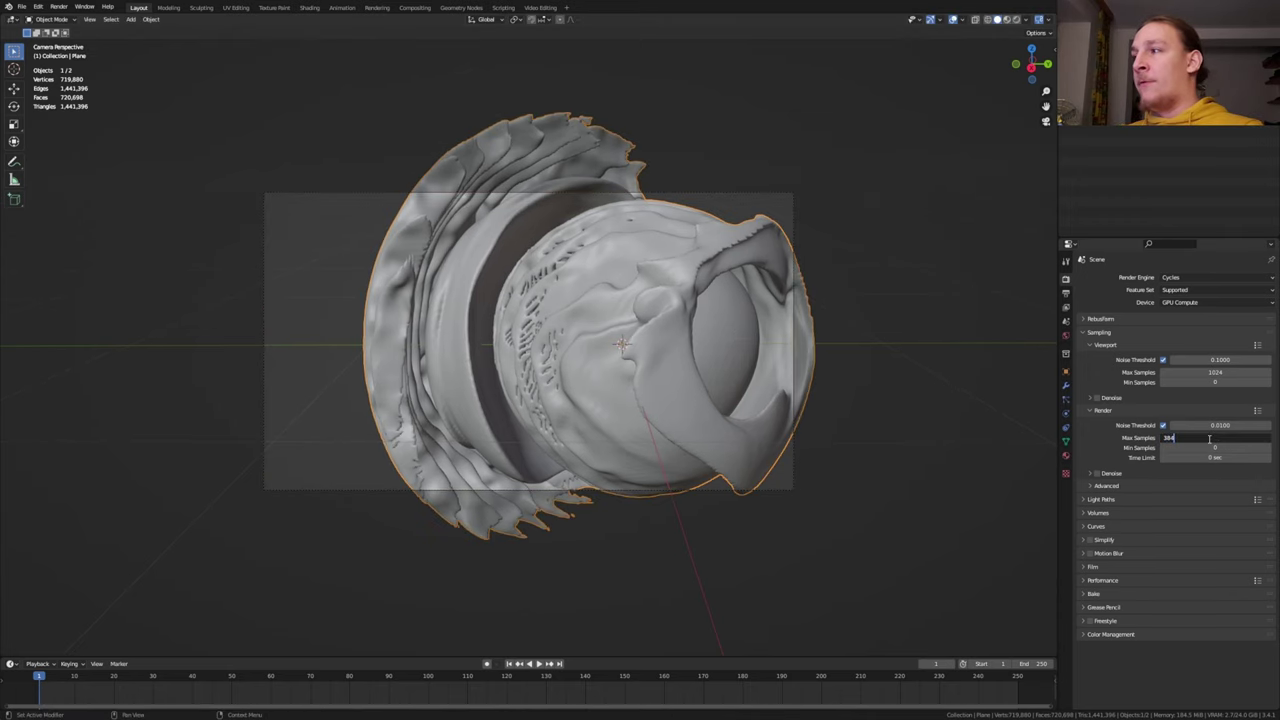
{"action": "type", "text": "384"}
{"action": "key", "text": "Return"}
Add a Plain Axes empty at the scene's center.
{"action": "key", "text": "shift+a"}
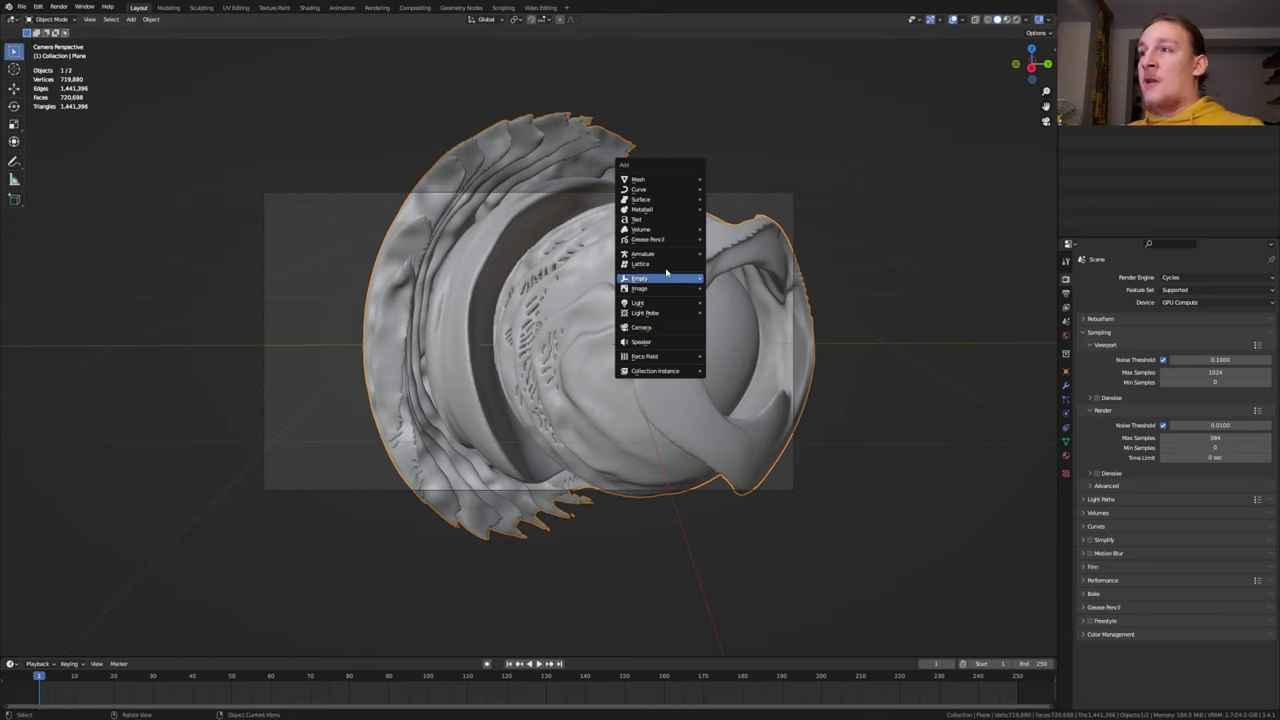
{"action": "mouse_move", "coordinate": [666, 272]}
{"action": "left_click", "coordinate": [740, 280]}
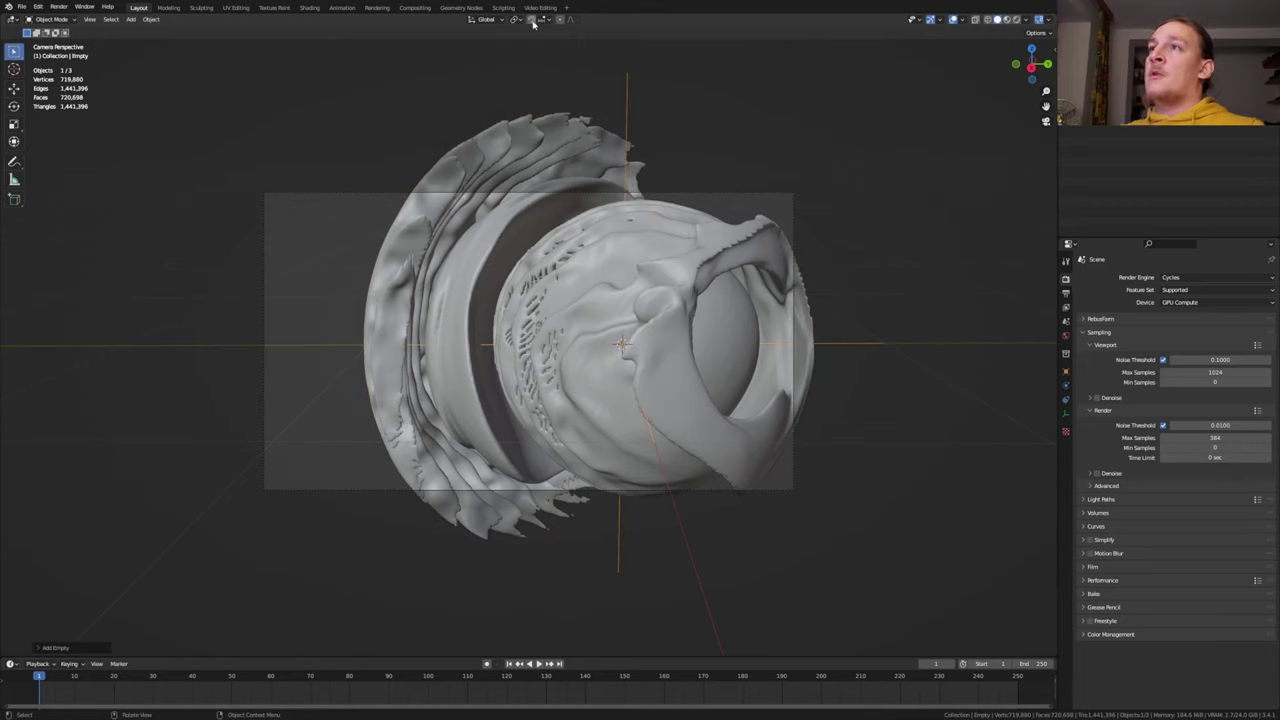
Snap the empty onto the mesh's front surface using Face Project snapping, and turn snapping off.
{"action": "left_click", "coordinate": [538, 22]}
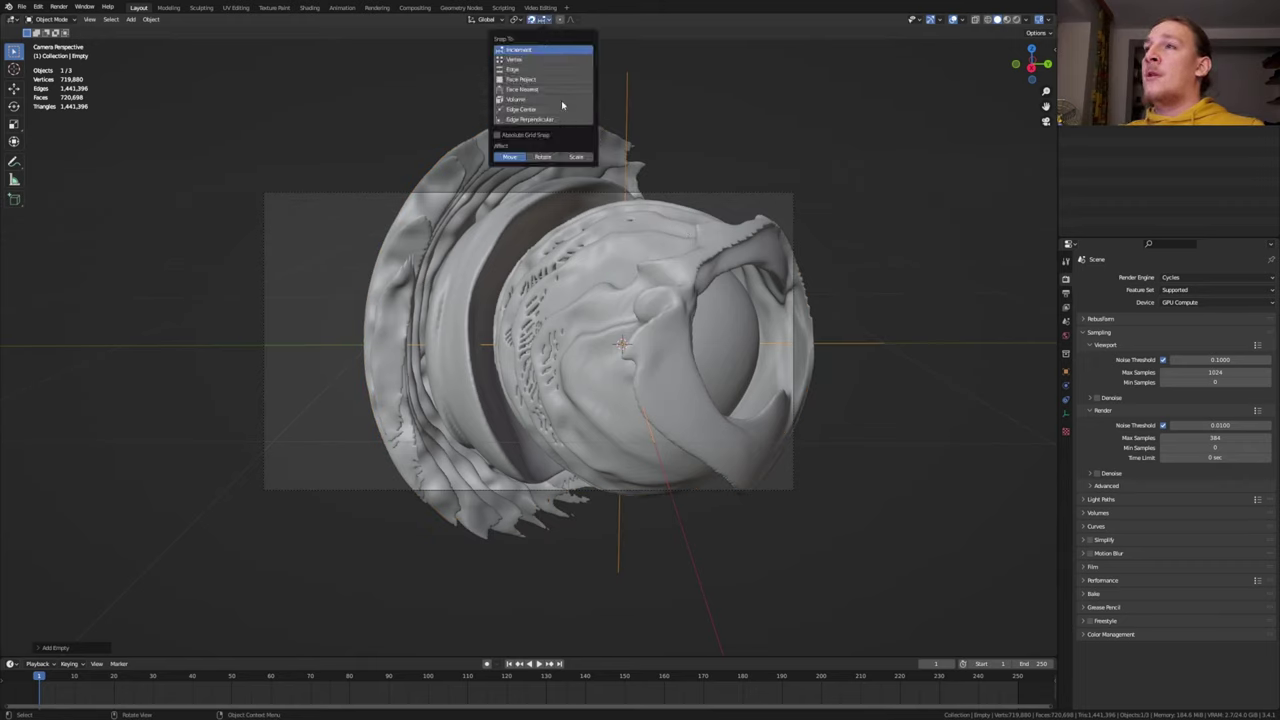
{"action": "left_click", "coordinate": [530, 50]}
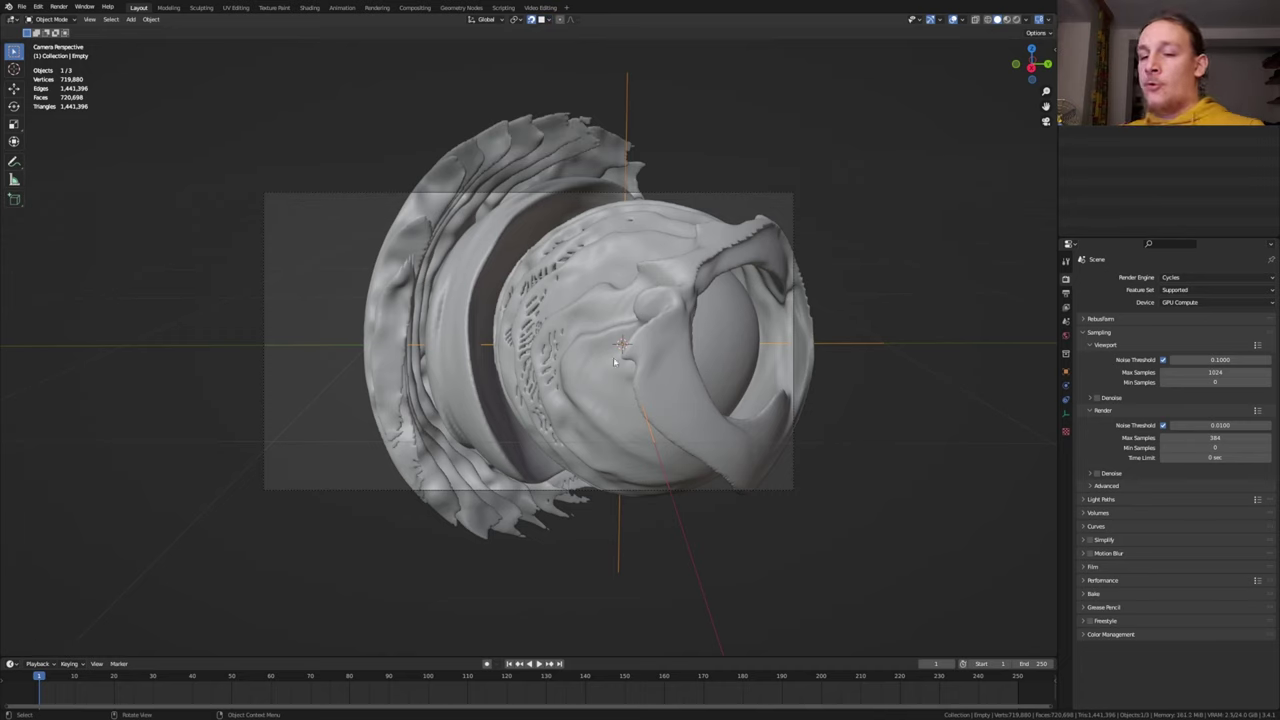
{"action": "key", "text": "g"}
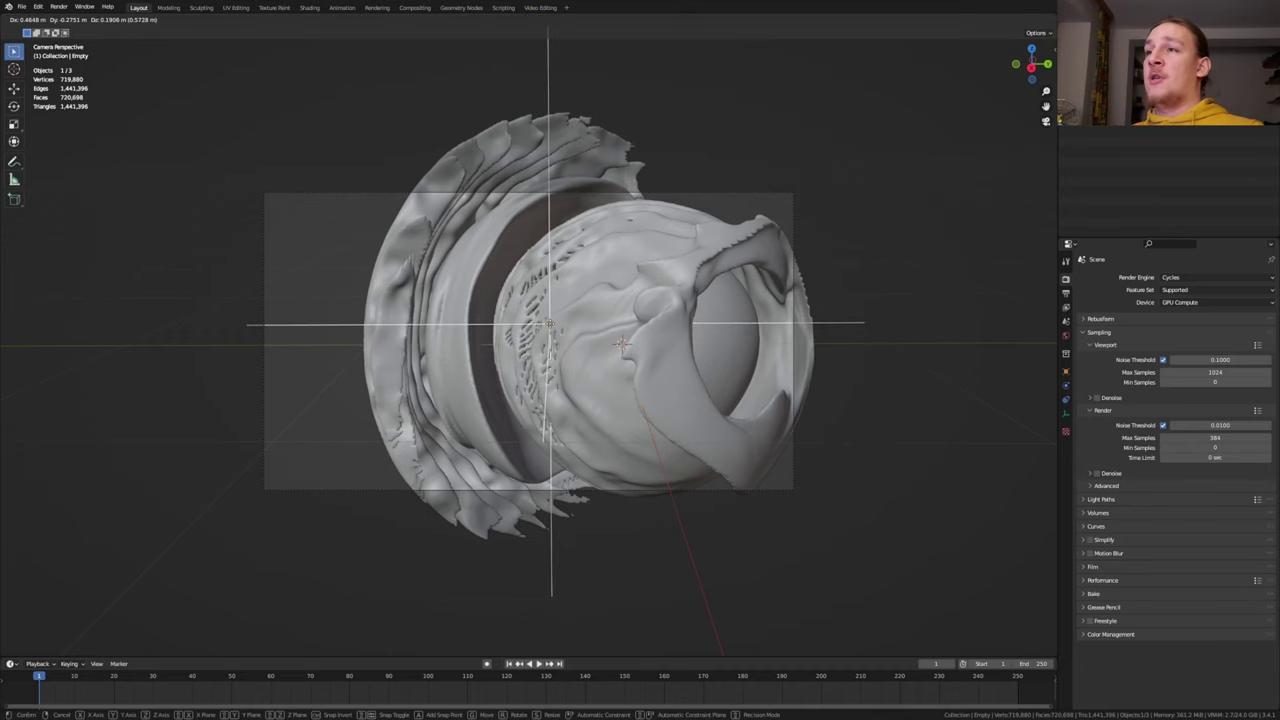
{"action": "left_click", "coordinate": [541, 226]}
{"action": "left_click", "coordinate": [541, 20]}
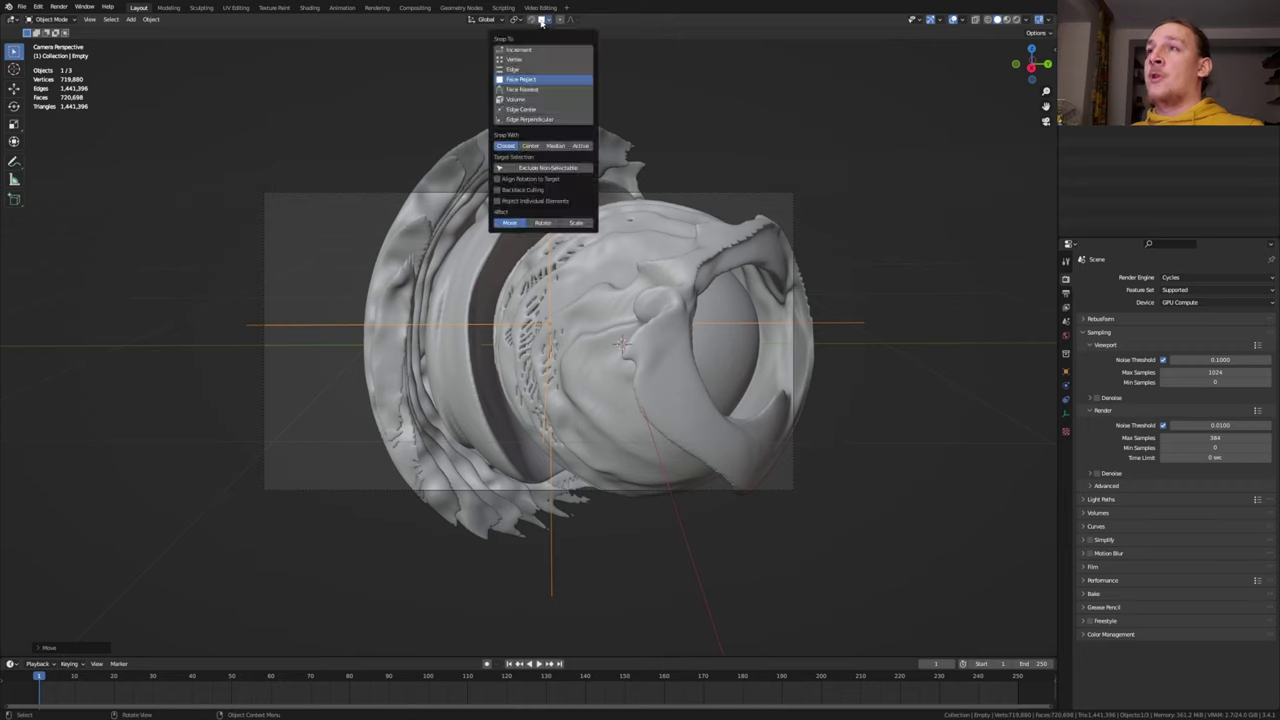
Set snapping to Increment and make sure Depth of Field is enabled in the solid viewport shading options.
{"action": "left_click", "coordinate": [536, 49]}
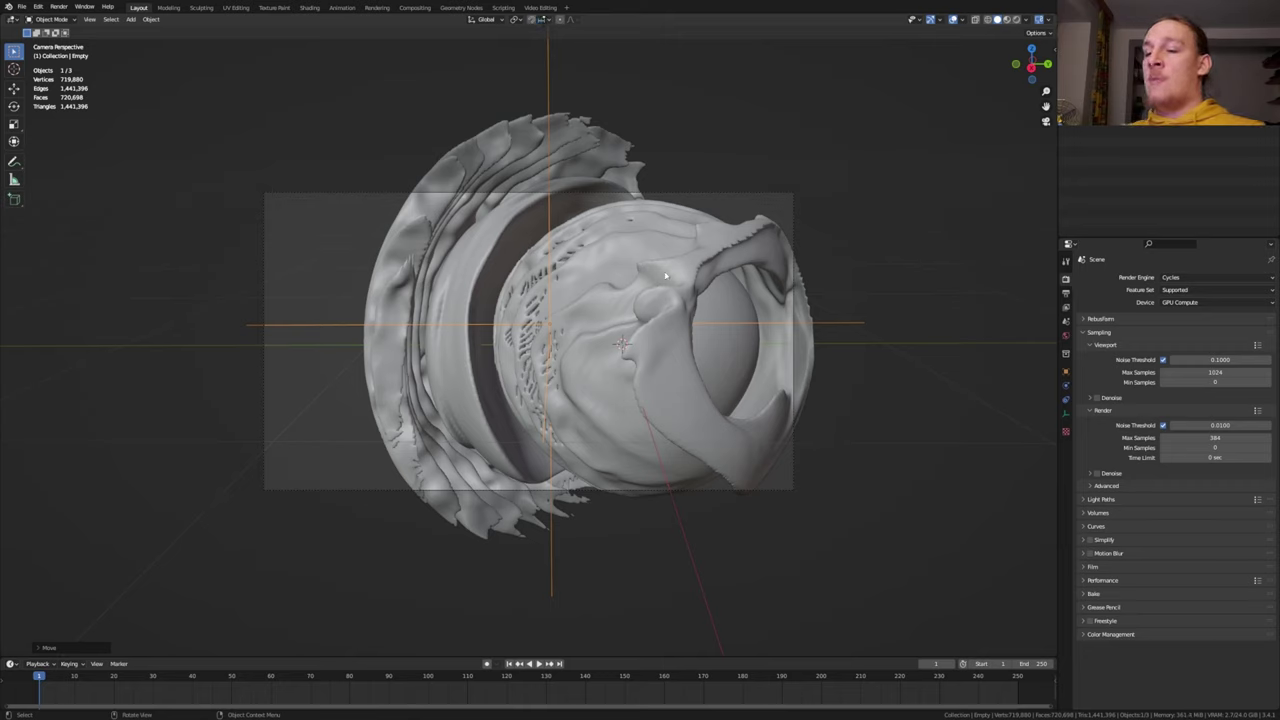
{"action": "left_click", "coordinate": [1065, 413]}
{"action": "left_click", "coordinate": [1027, 20]}
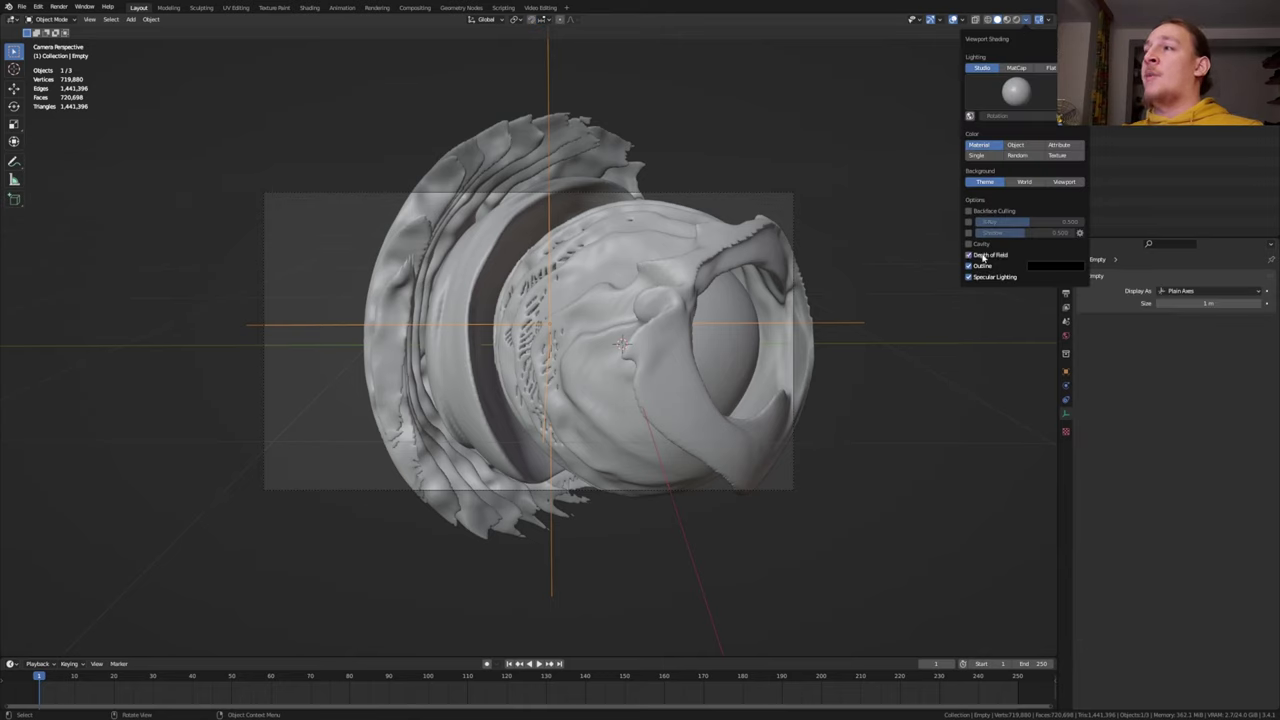
Enable depth of field on the camera, with the Empty as focus object and an F-Stop of 1.5.
{"action": "left_click", "coordinate": [795, 202]}
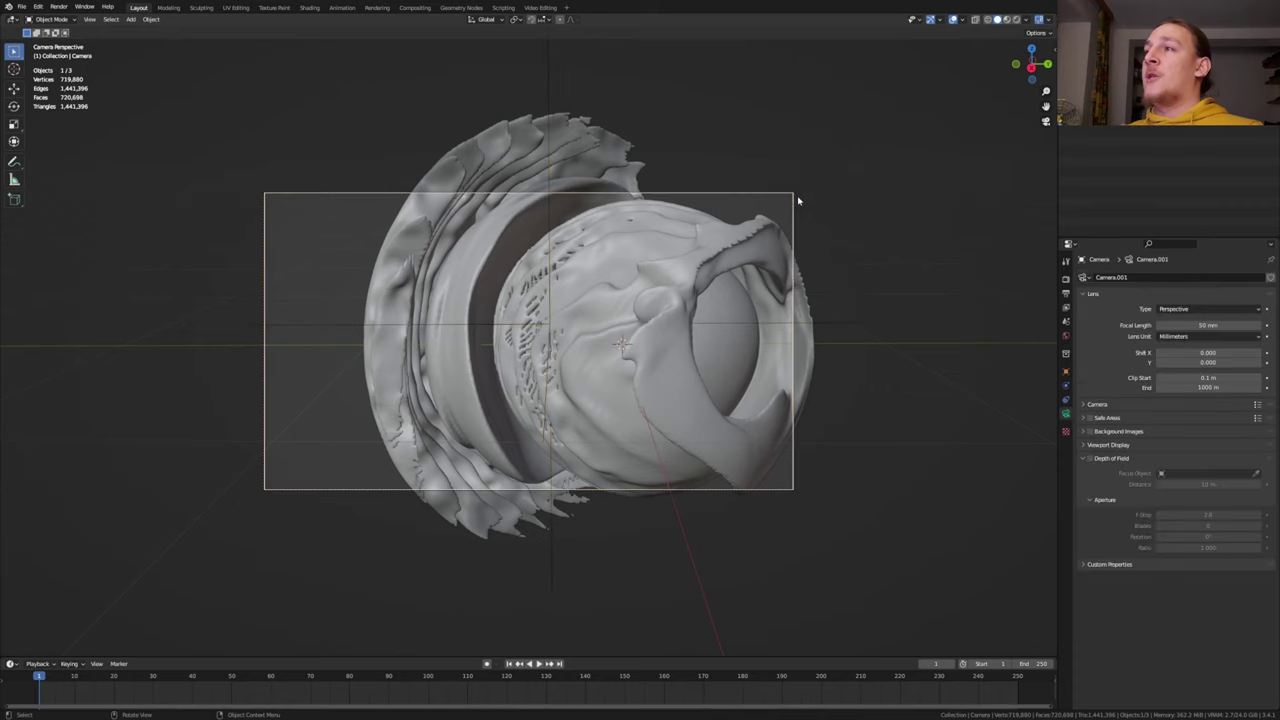
{"action": "left_click", "coordinate": [1090, 458]}
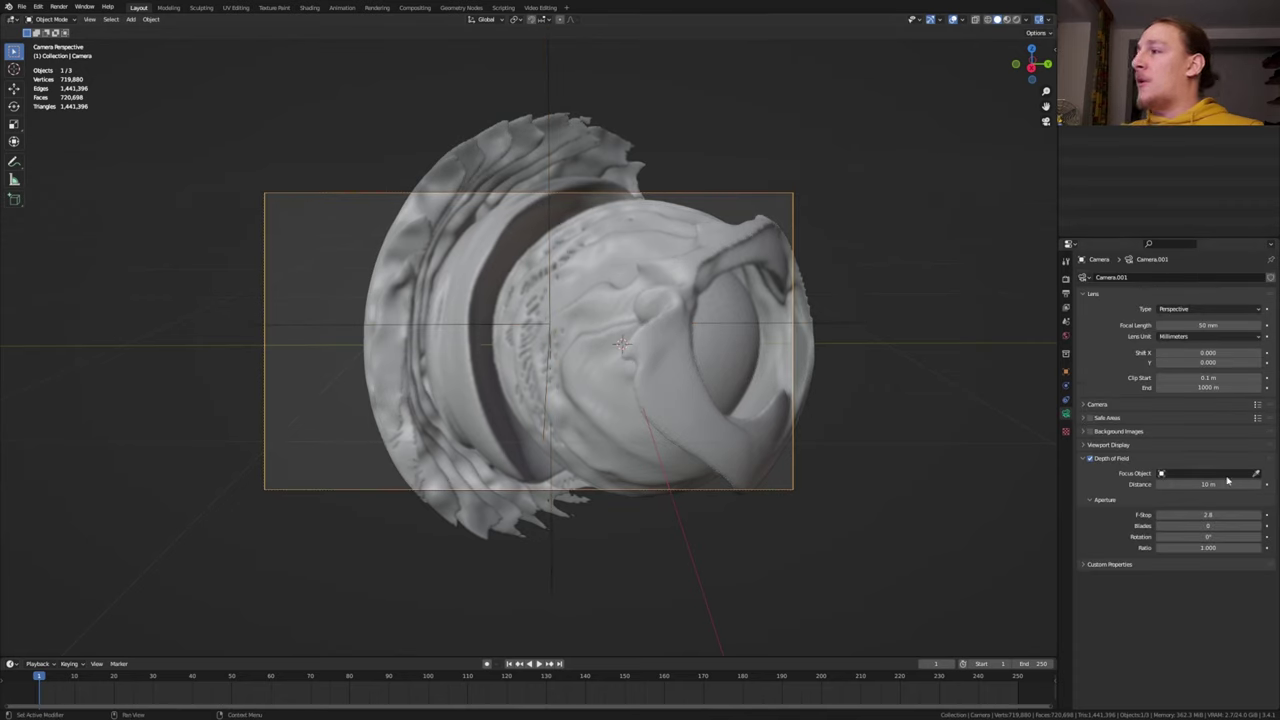
{"action": "left_click", "coordinate": [1228, 476]}
{"action": "left_click", "coordinate": [1170, 506]}
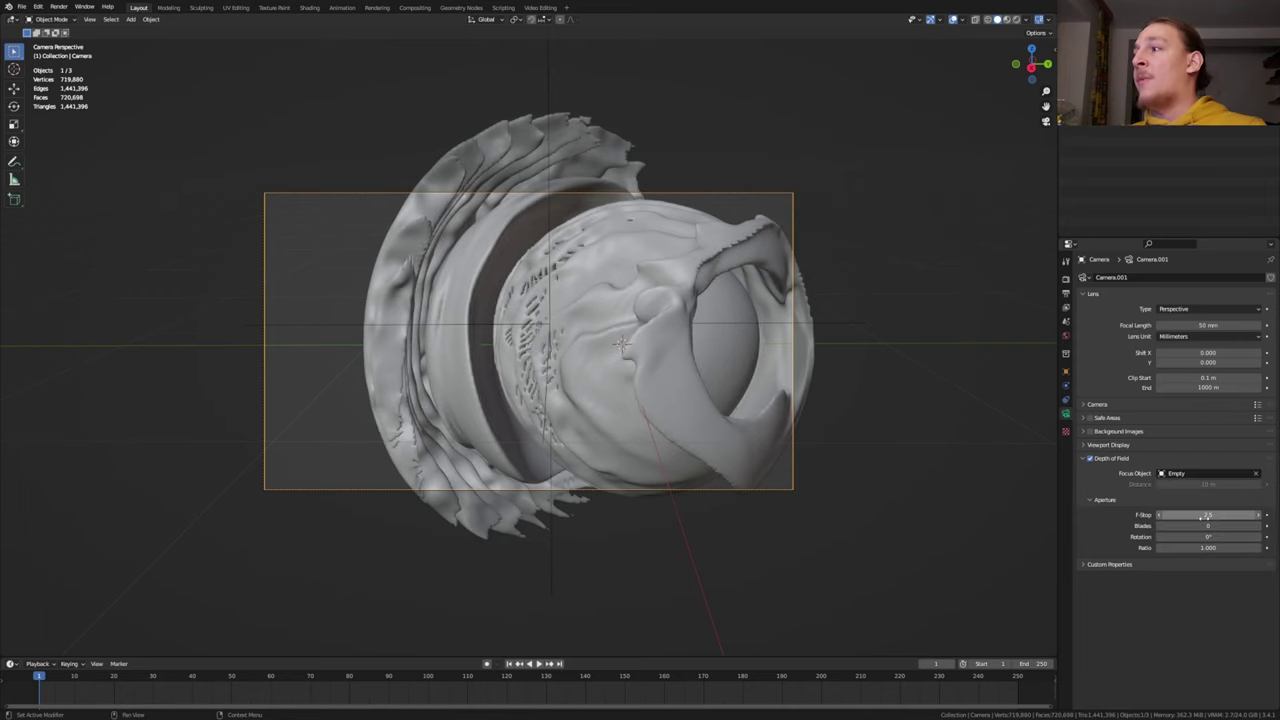
{"action": "left_click", "coordinate": [1205, 515]}
{"action": "type", "text": "1.5"}
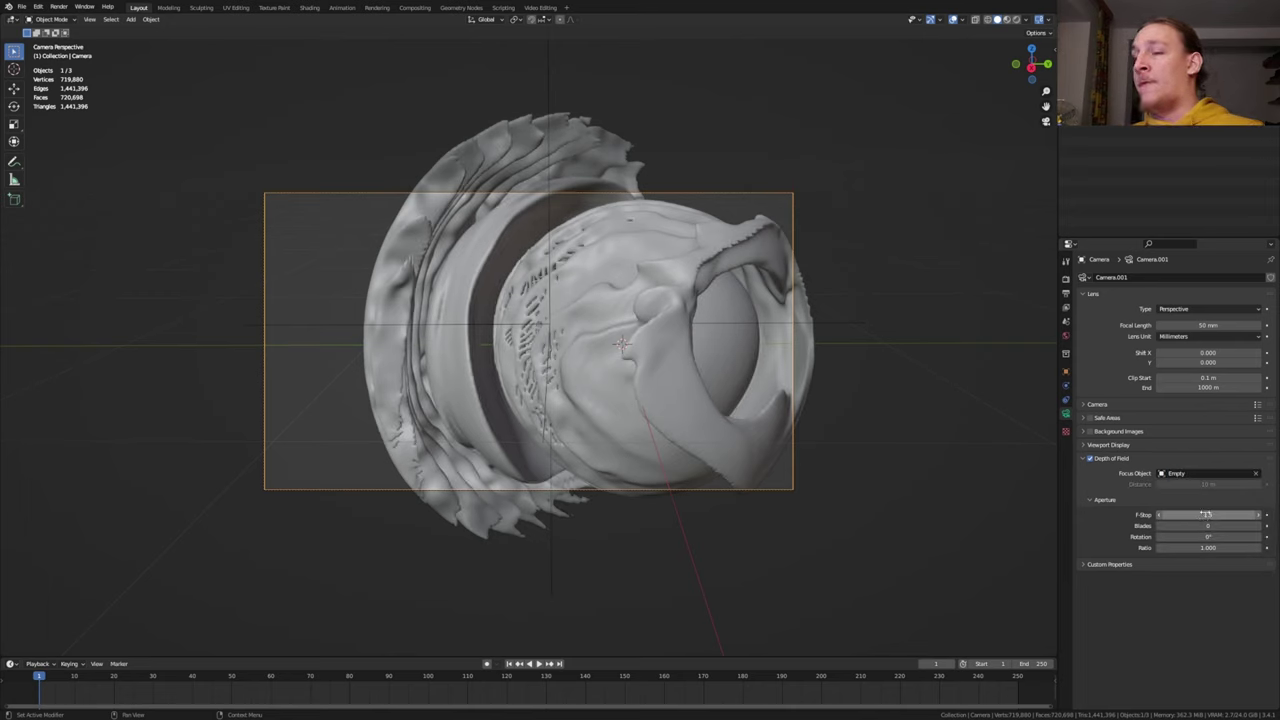
{"action": "key", "text": "Return"}
Set the camera's focal length to 150 mm and move the camera back along its local Z axis to reframe the mesh.
{"action": "left_click", "coordinate": [1225, 325]}
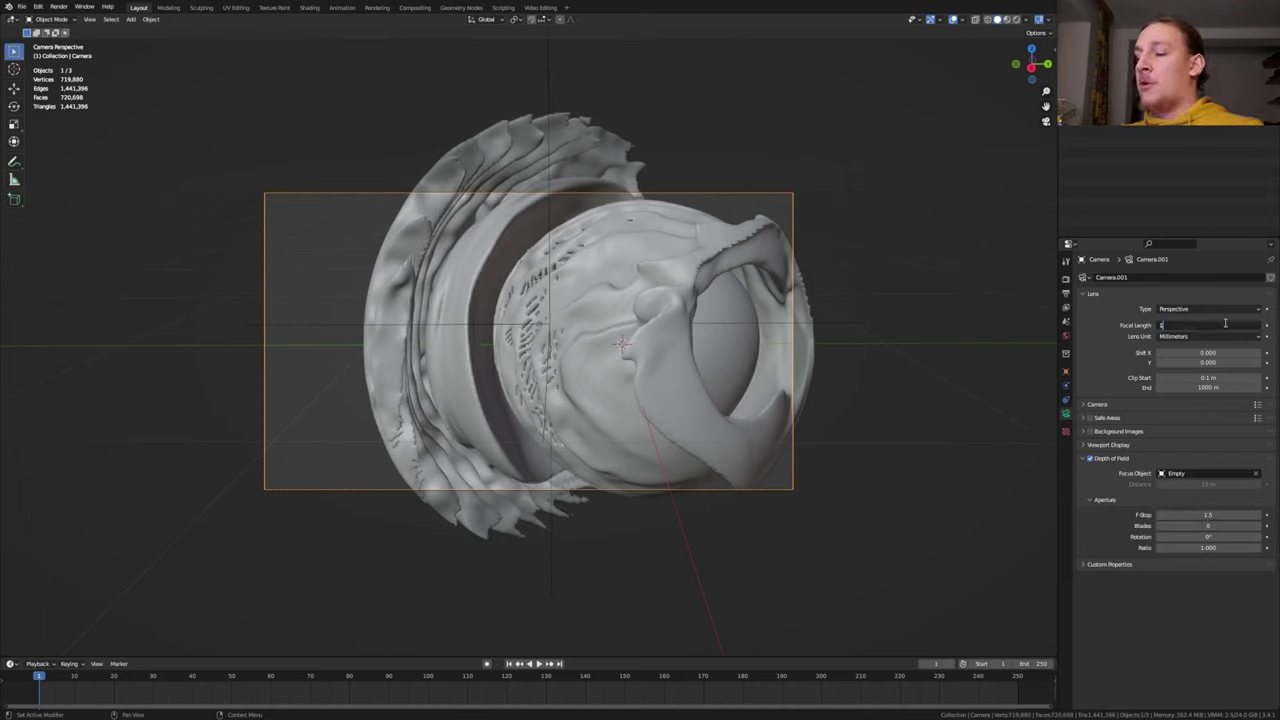
{"action": "type", "text": "150"}
{"action": "key", "text": "Return"}
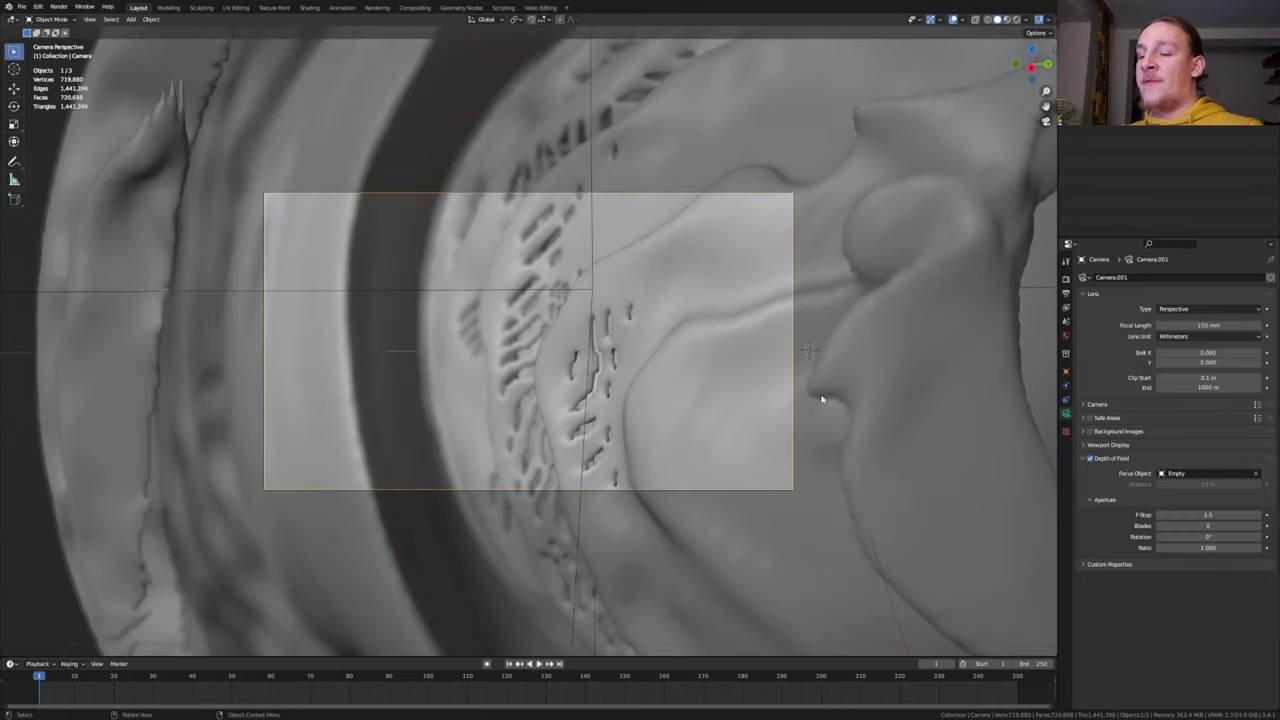
{"action": "key", "text": "g"}
{"action": "key", "text": "z"}
{"action": "key", "text": "z"}
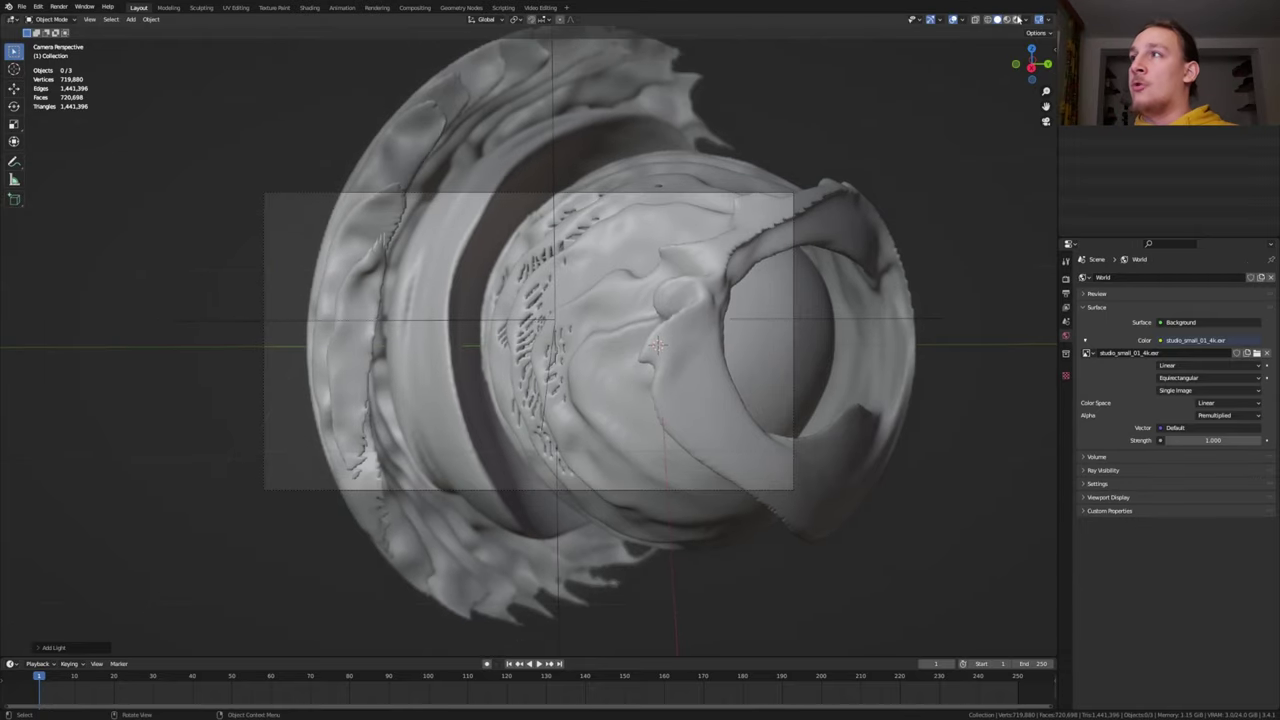
Show the viewport in rendered shading and add a point light at the scene's center.
{"action": "left_click", "coordinate": [1017, 19]}
{"action": "key", "text": "shift+a"}
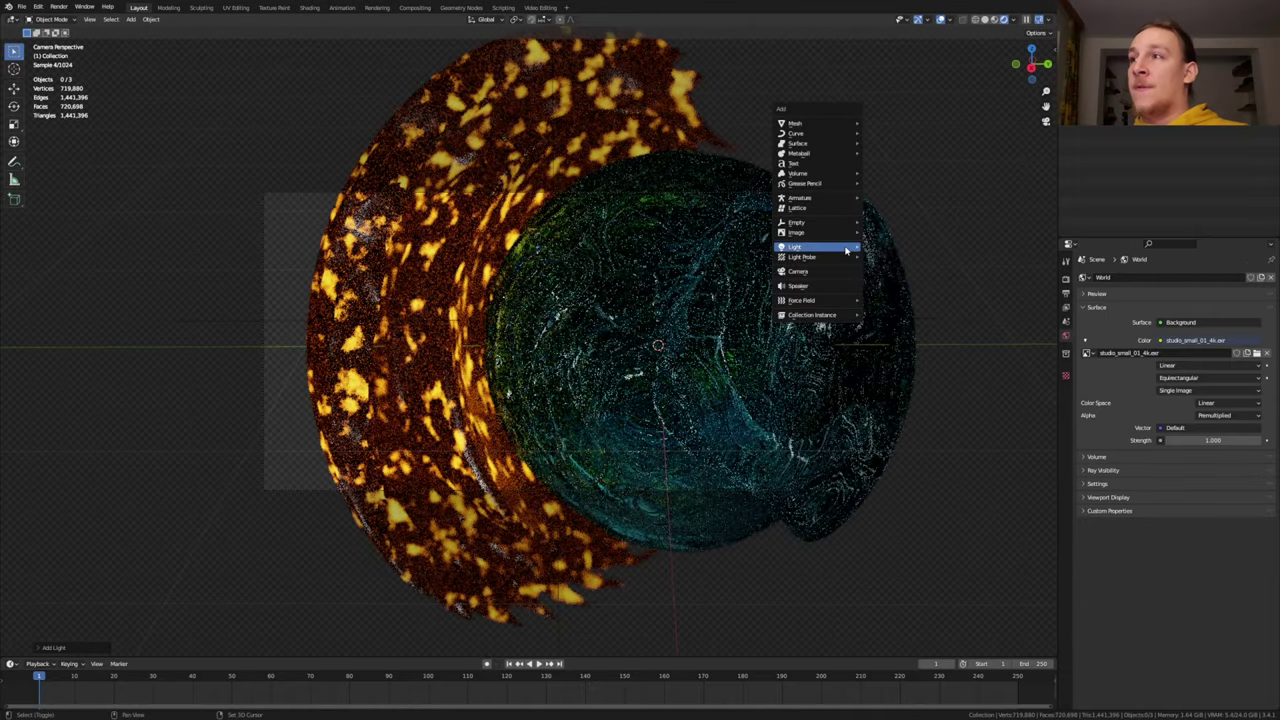
{"action": "left_click", "coordinate": [877, 248]}
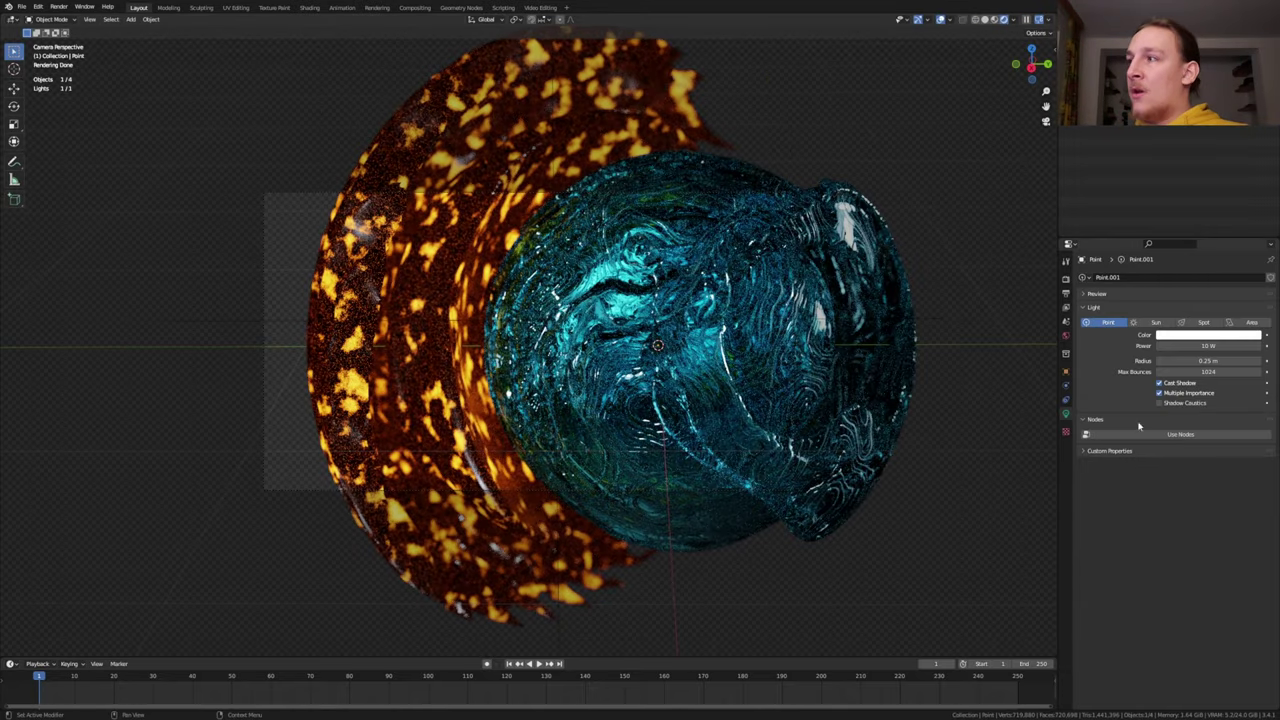
Set the point light's radius to 0.6 m and its power to 50 W, and return the viewport to solid shading.
{"action": "left_click", "coordinate": [1199, 362]}
{"action": "type", "text": ".6"}
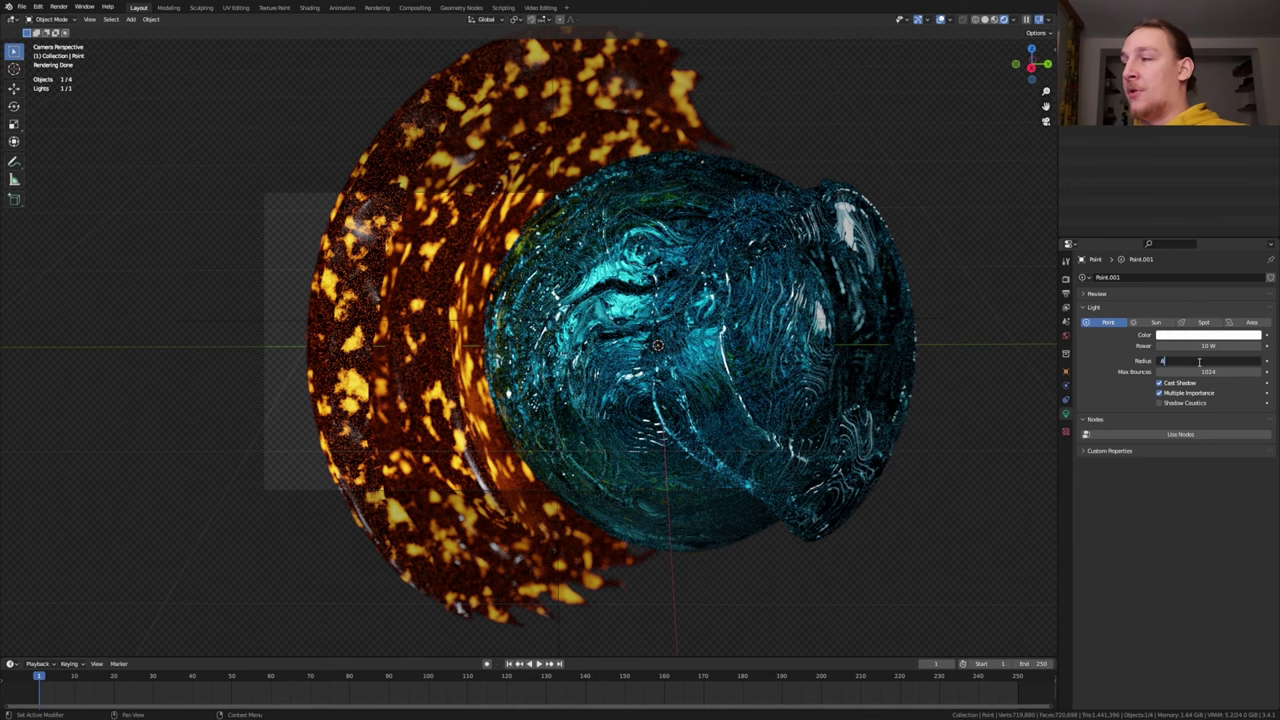
{"action": "key", "text": "Return"}
{"action": "left_click", "coordinate": [1196, 345]}
{"action": "type", "text": "50"}
{"action": "key", "text": "Return"}
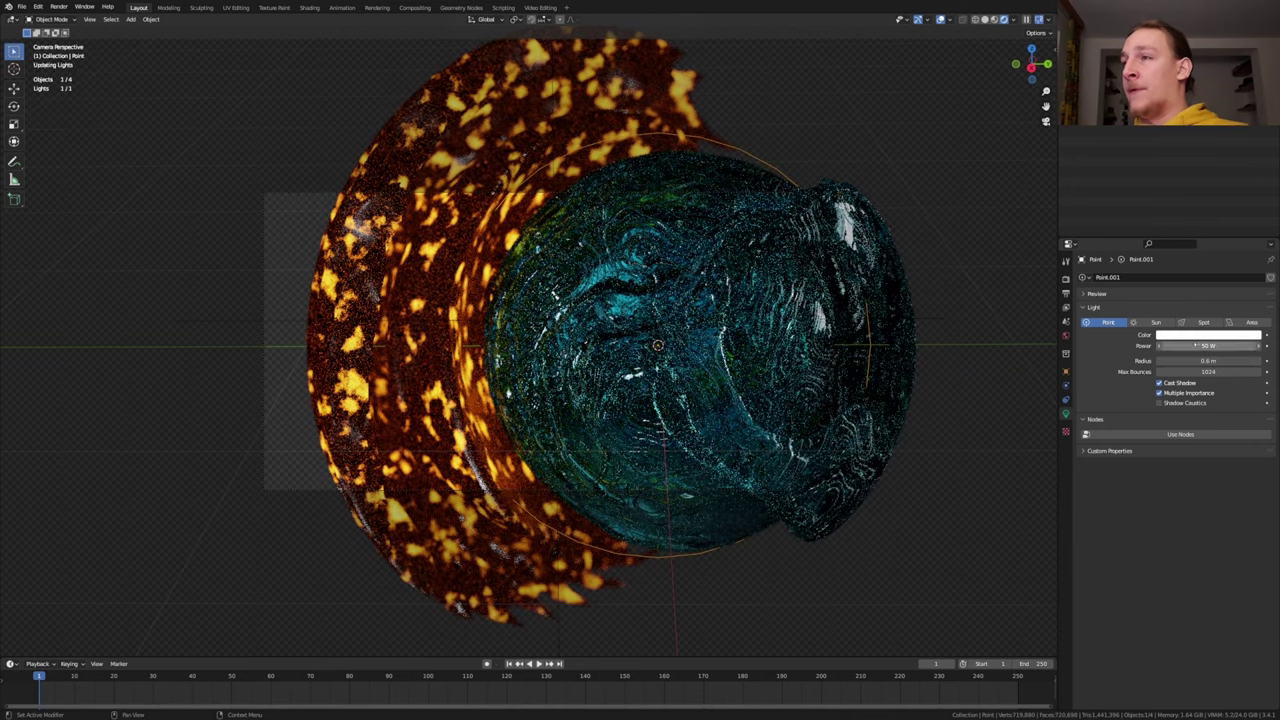
{"action": "left_click", "coordinate": [987, 20]}
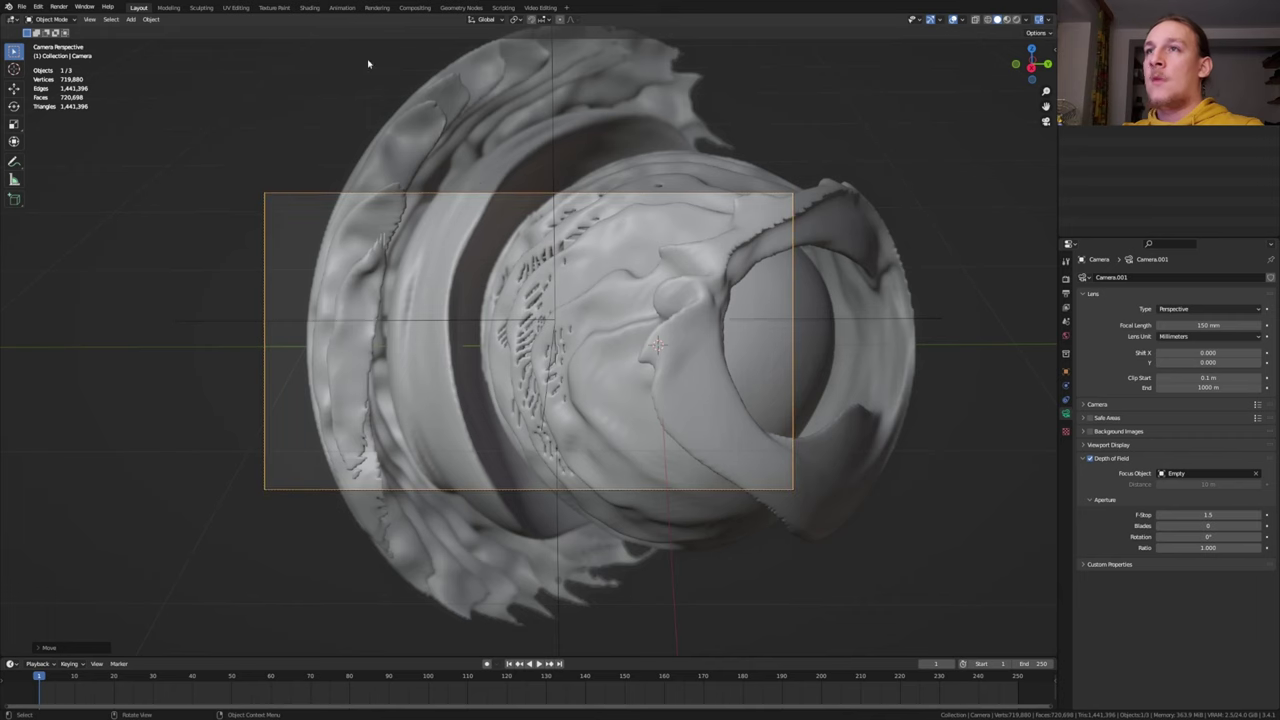
In the compositor, insert a Glare node between the Denoise and Composite nodes.
{"action": "left_click", "coordinate": [414, 8]}
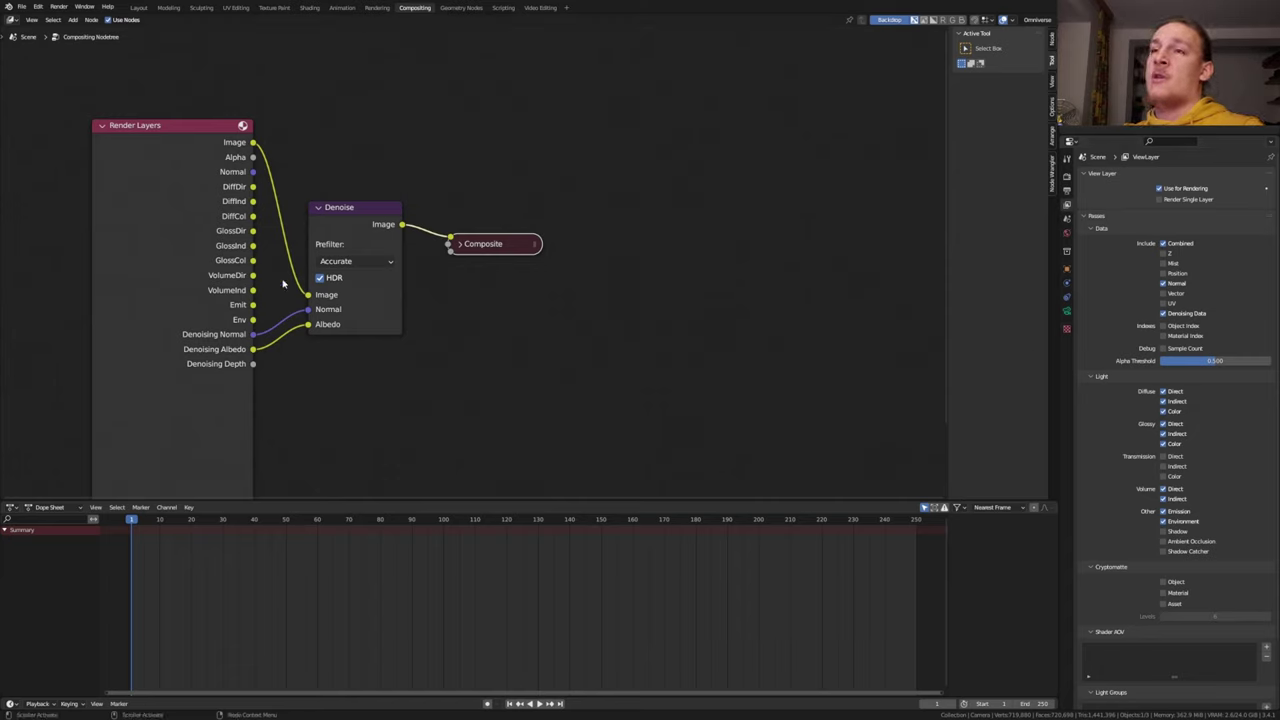
{"action": "key", "text": "shift+a"}
{"action": "type", "text": "gl"}
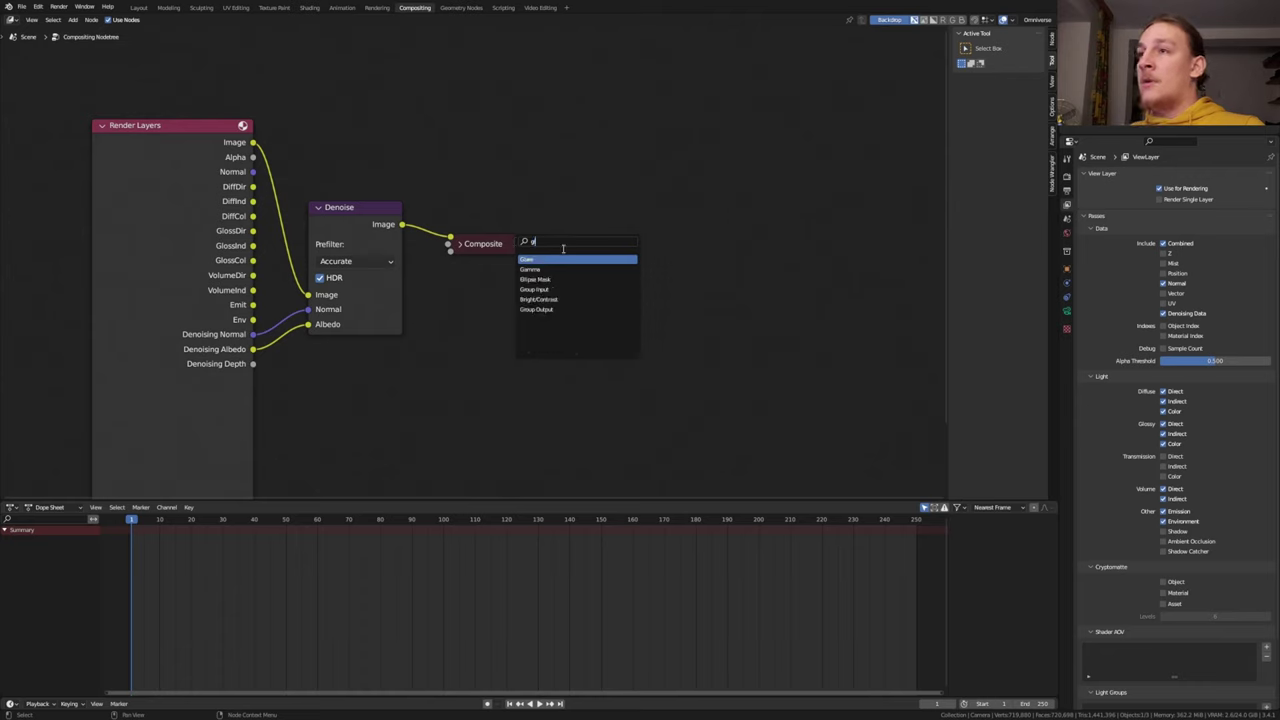
{"action": "key", "text": "Return"}
{"action": "left_click", "coordinate": [511, 212]}
Set the Glare node's type to Fog Glow and its quality to High.
{"action": "left_click", "coordinate": [503, 236]}
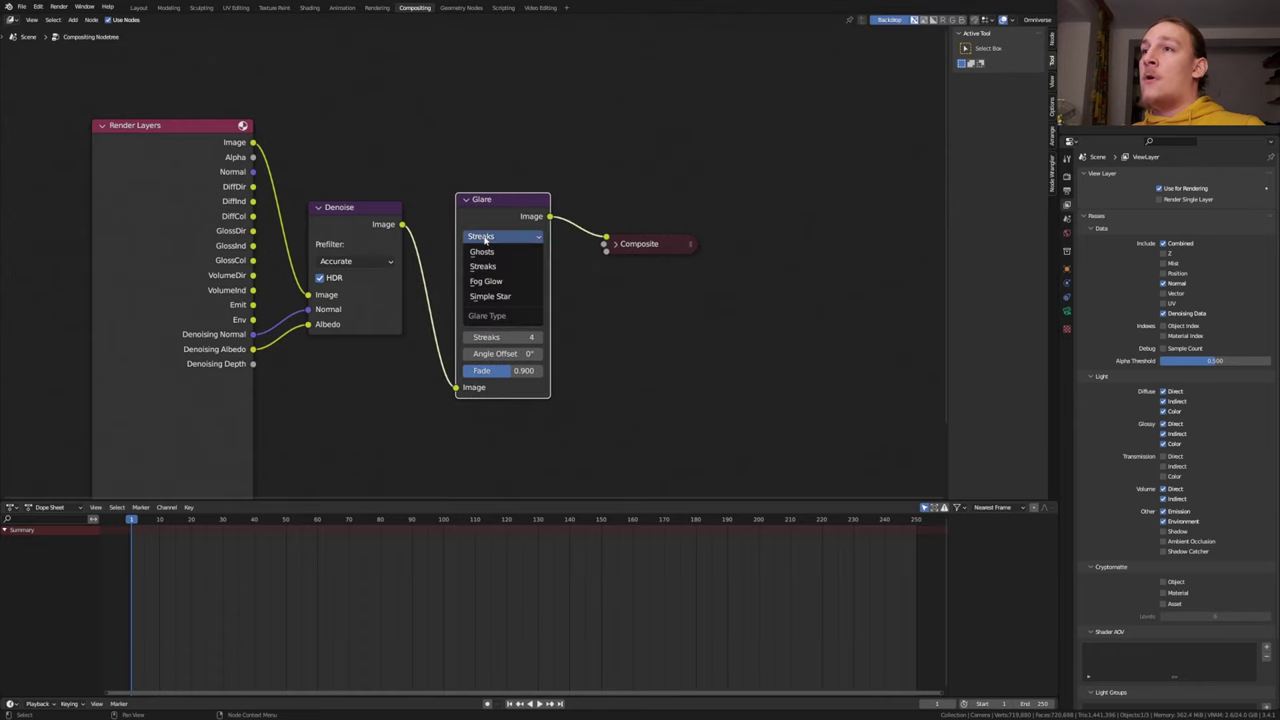
{"action": "left_click", "coordinate": [506, 283]}
{"action": "left_click", "coordinate": [503, 253]}
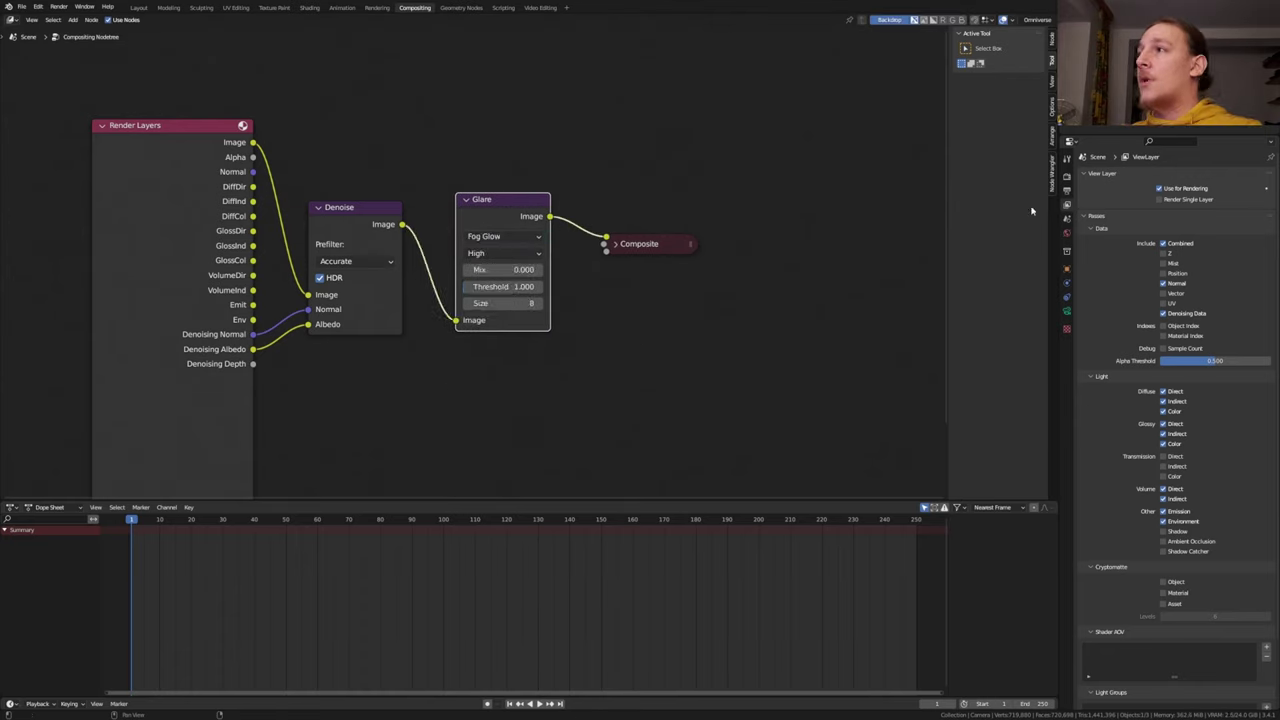
Set the render output's file format to JPEG and save the file.
{"action": "left_click", "coordinate": [1066, 192]}
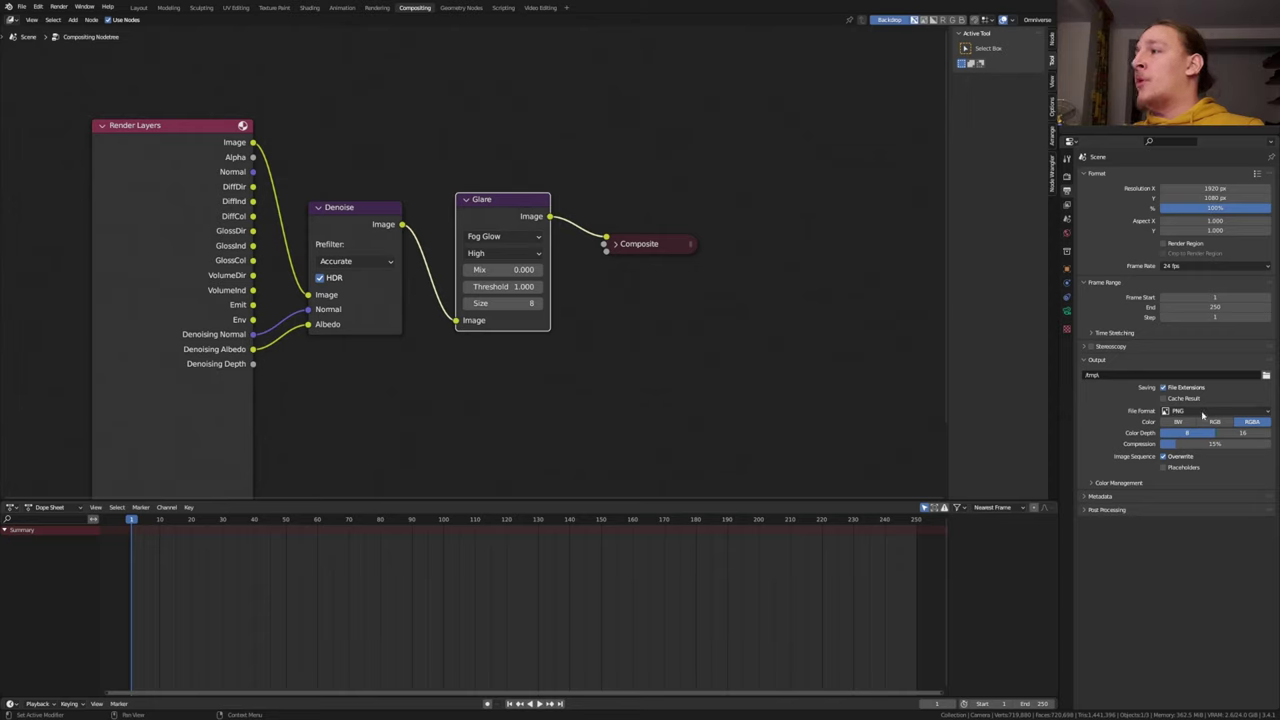
{"action": "left_click", "coordinate": [1200, 411]}
{"action": "left_click", "coordinate": [1092, 472]}
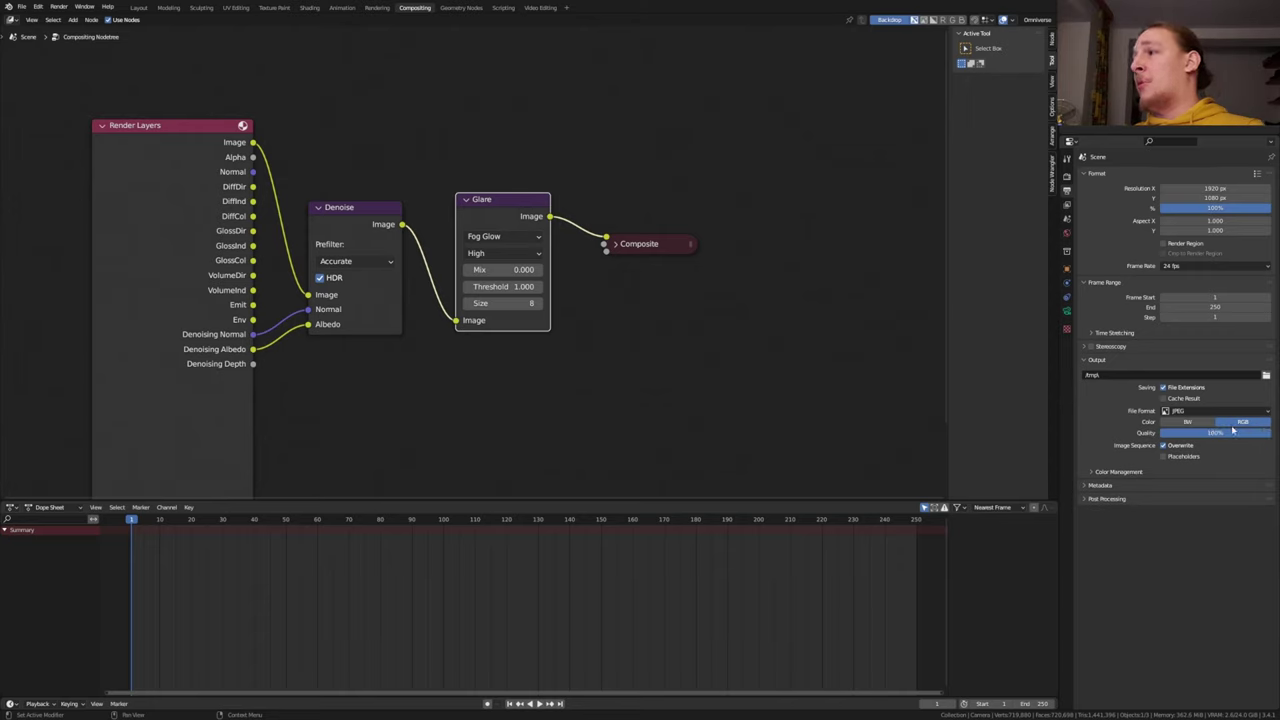
{"action": "key", "text": "ctrl+s"}
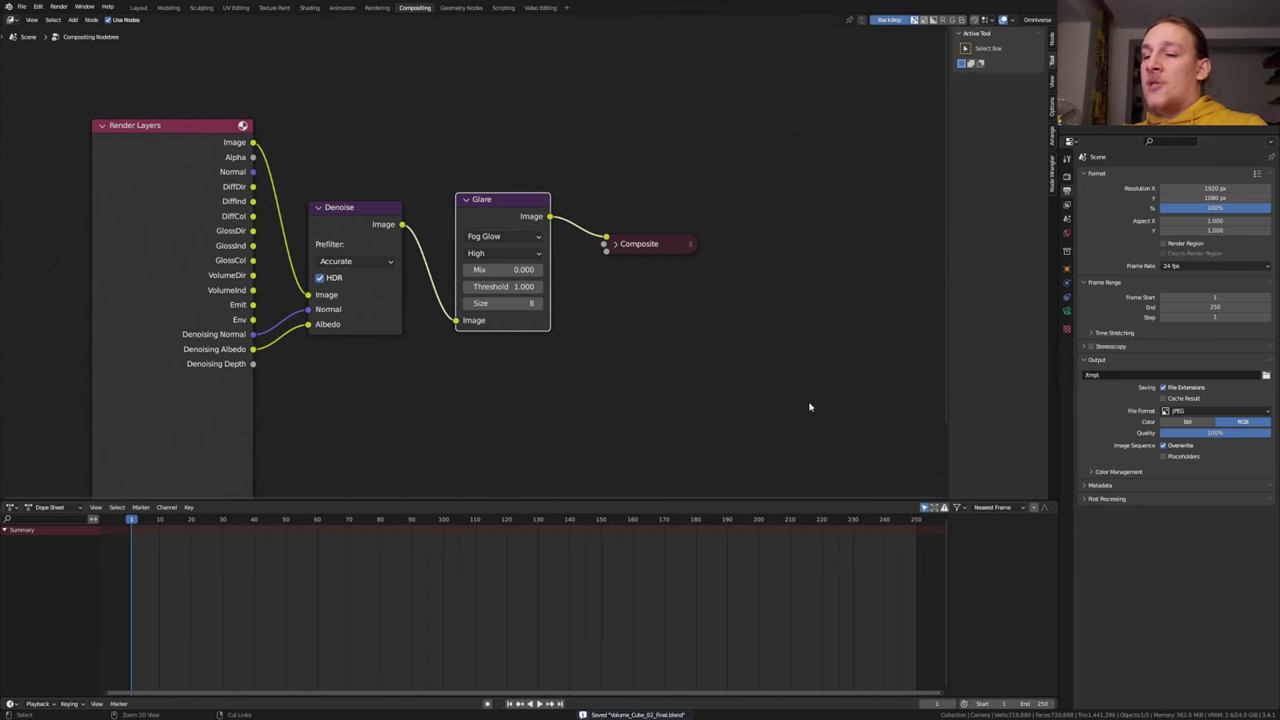